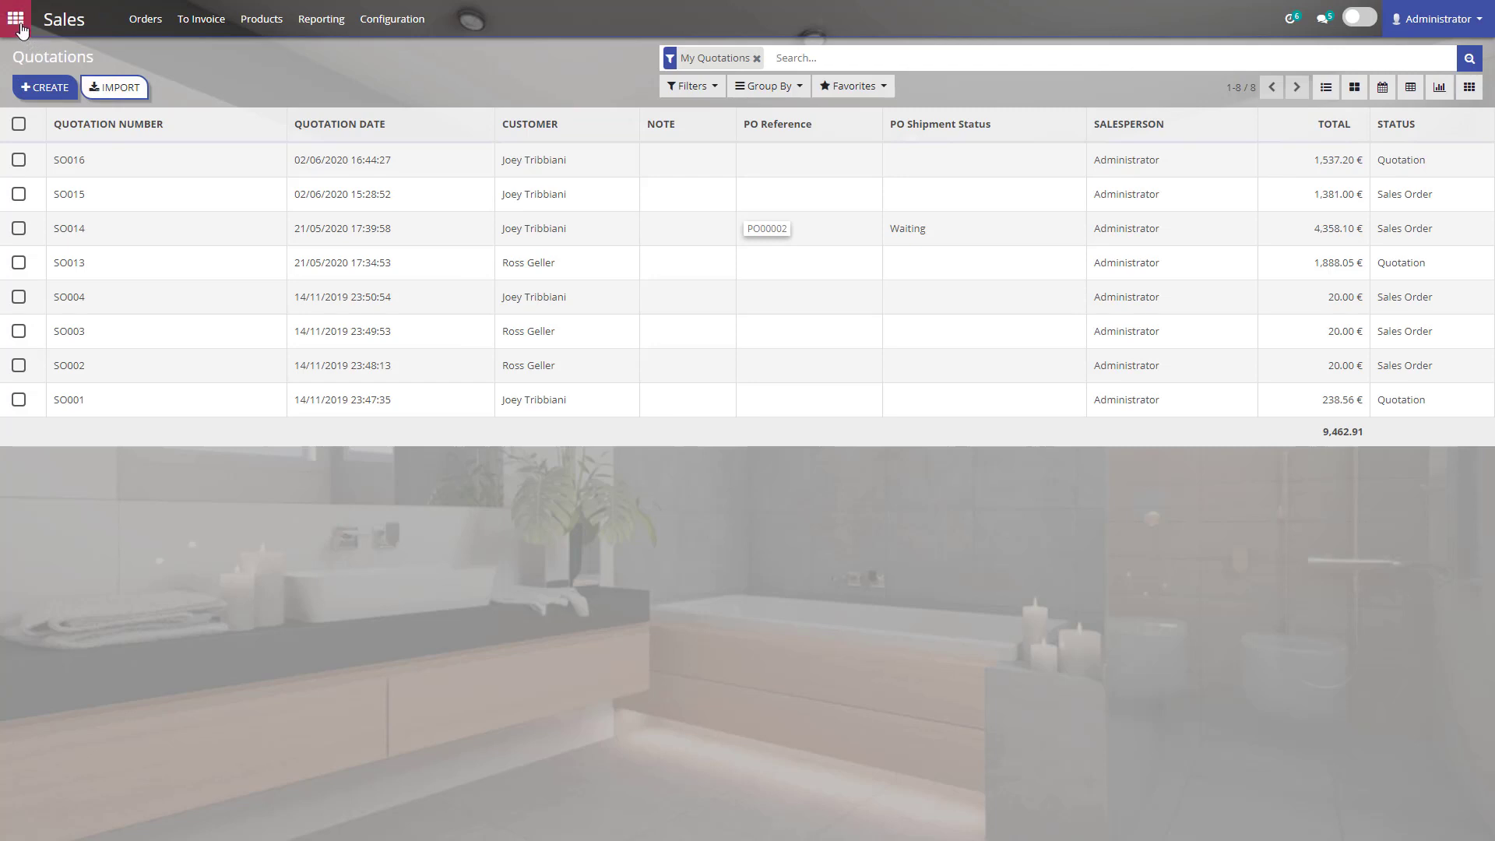
Open the Sales app's Products list and check Favorites without applying any filter.
{"action": "left_click", "coordinate": [15, 17]}
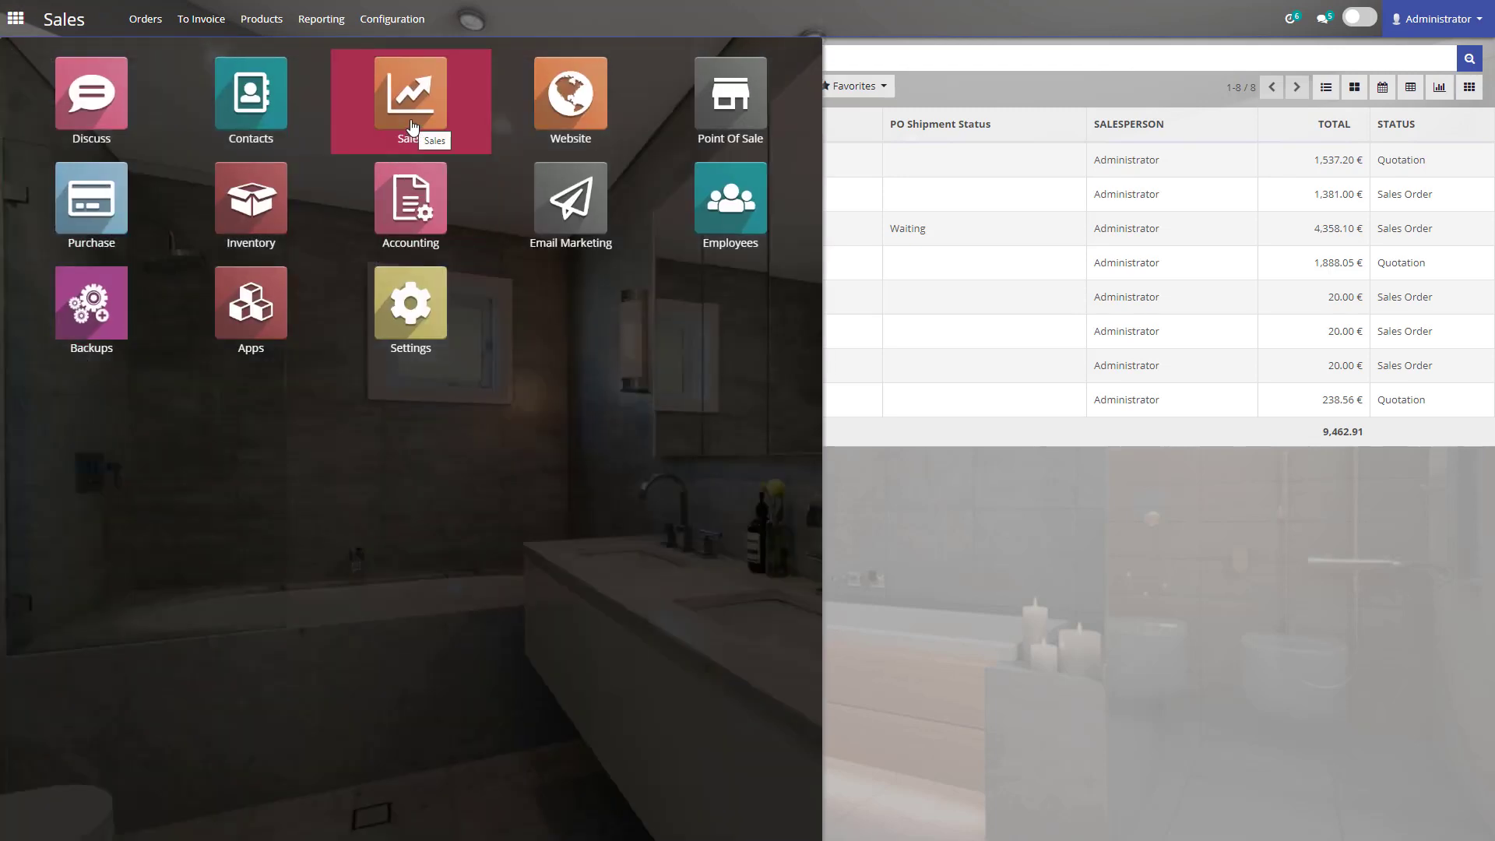
{"action": "left_click", "coordinate": [413, 127]}
{"action": "left_click", "coordinate": [258, 25]}
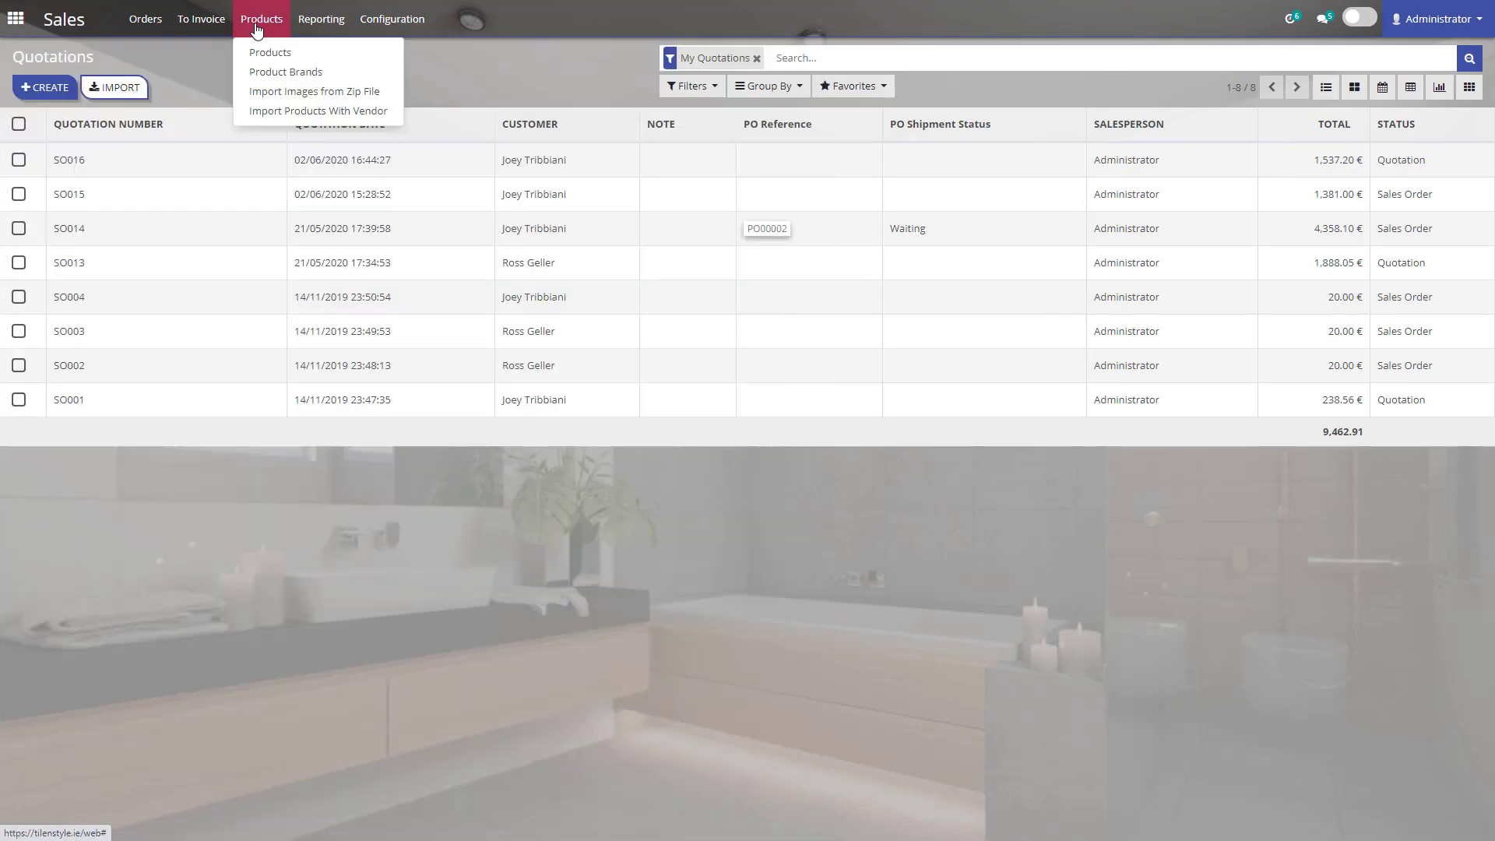
{"action": "left_click", "coordinate": [270, 53]}
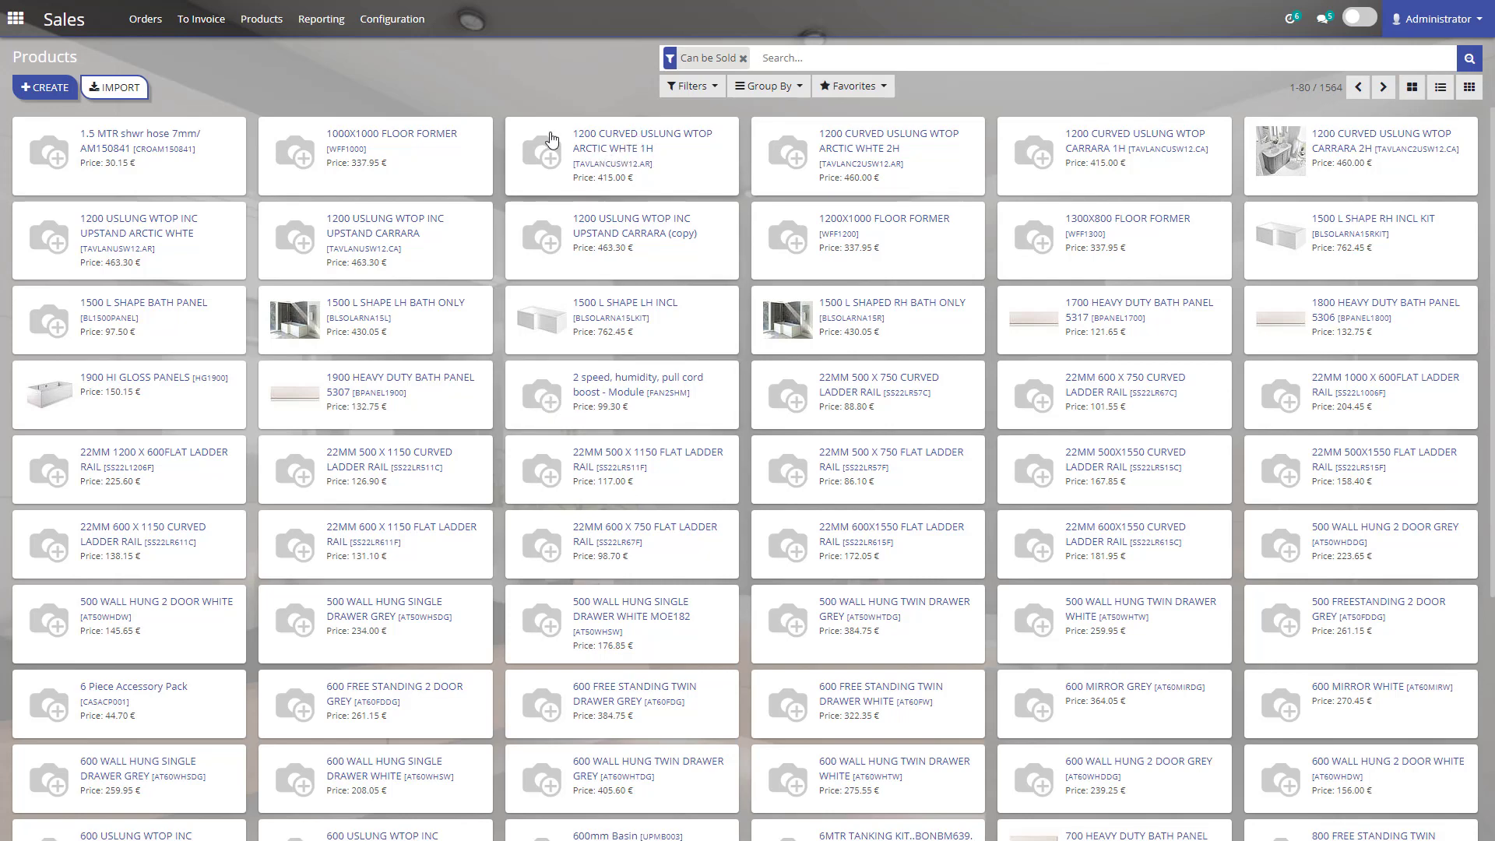
{"action": "left_click", "coordinate": [881, 88]}
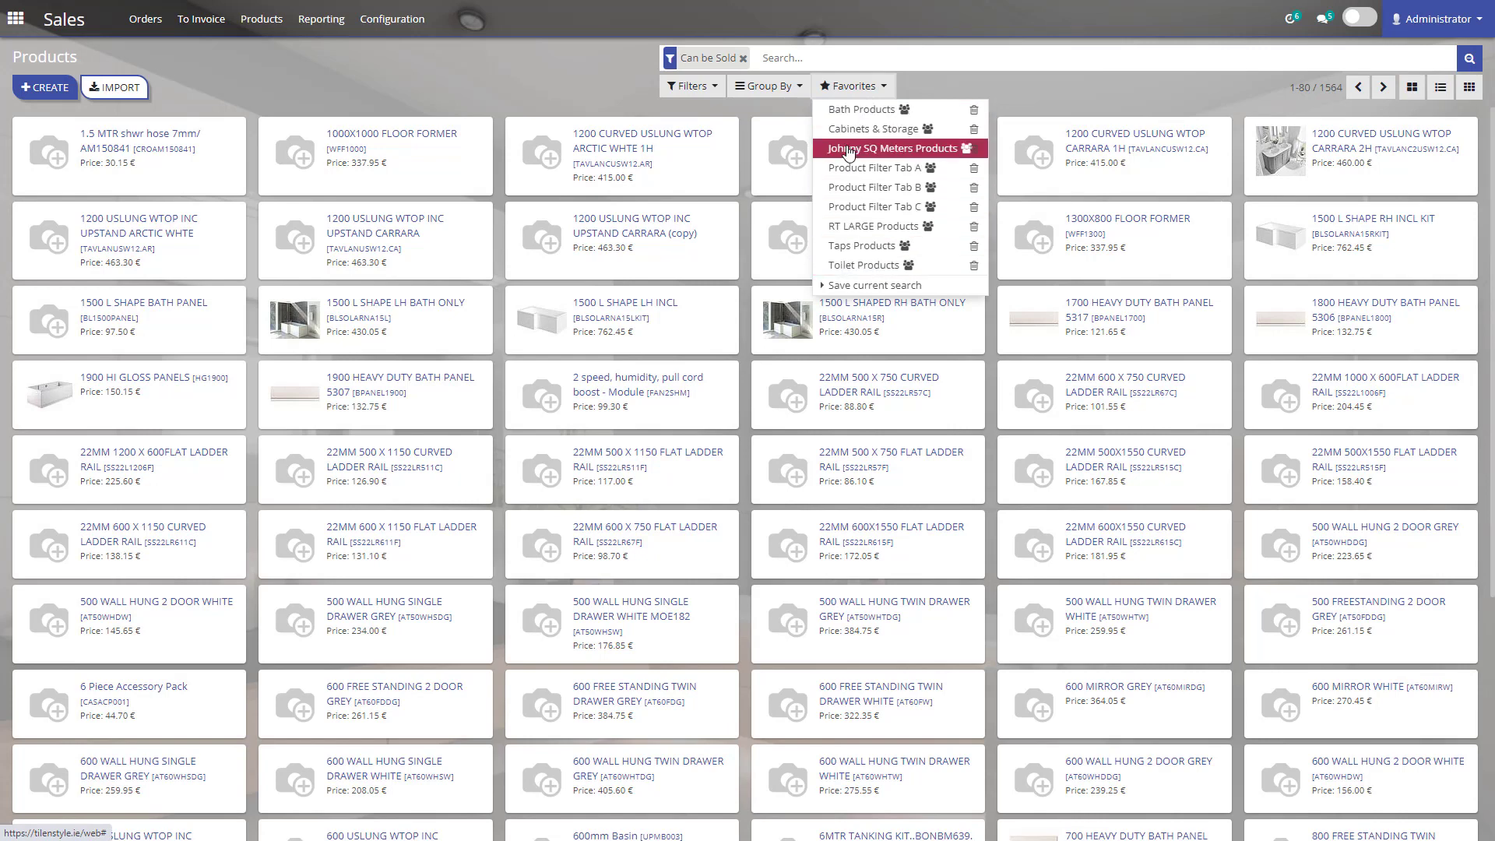
{"action": "left_click", "coordinate": [588, 84]}
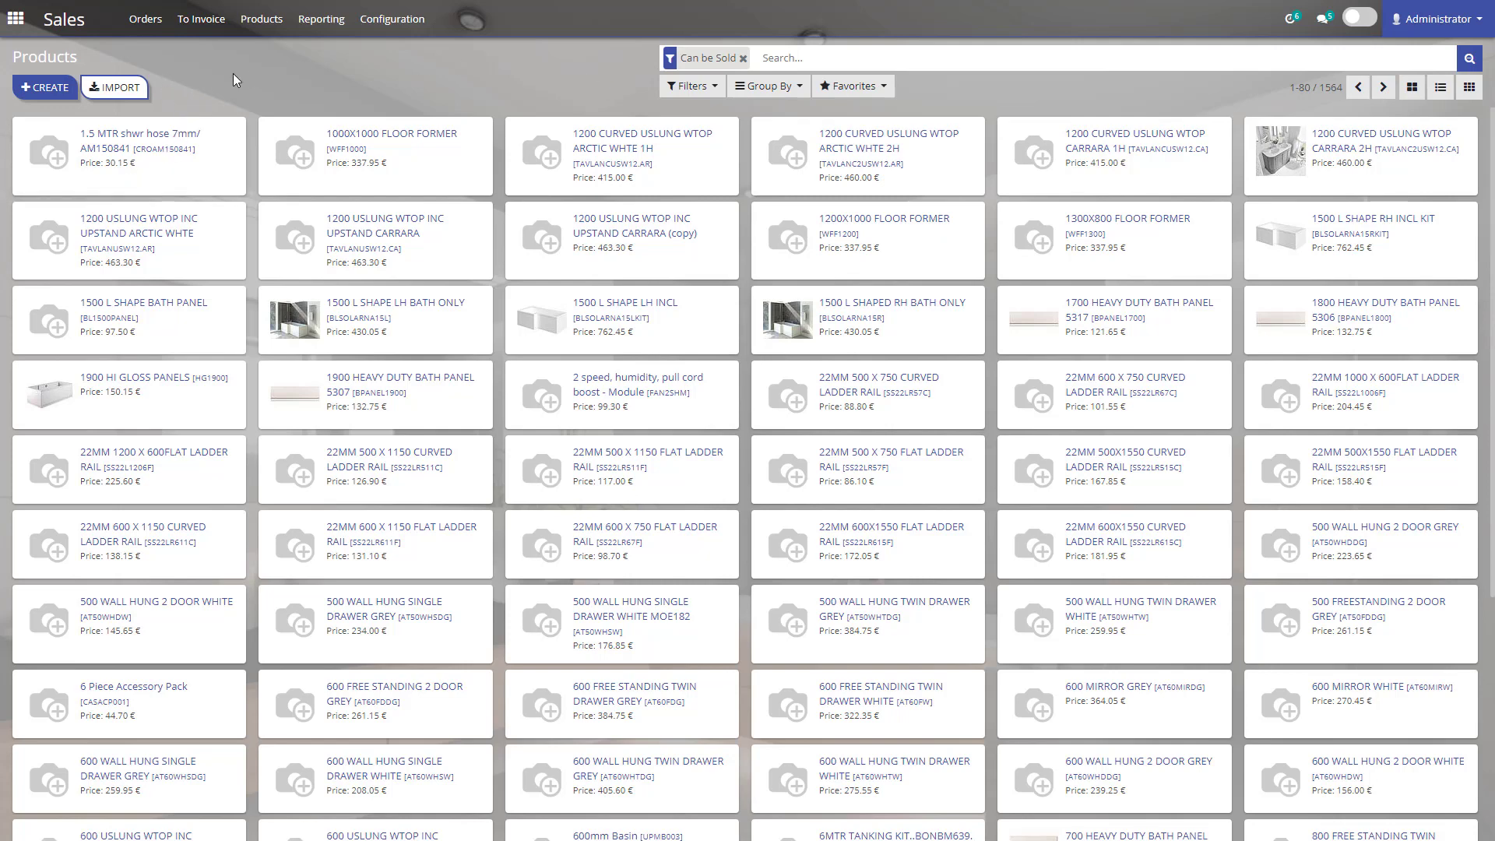
Create a new product named 'Test Tile'.
{"action": "left_click", "coordinate": [45, 88]}
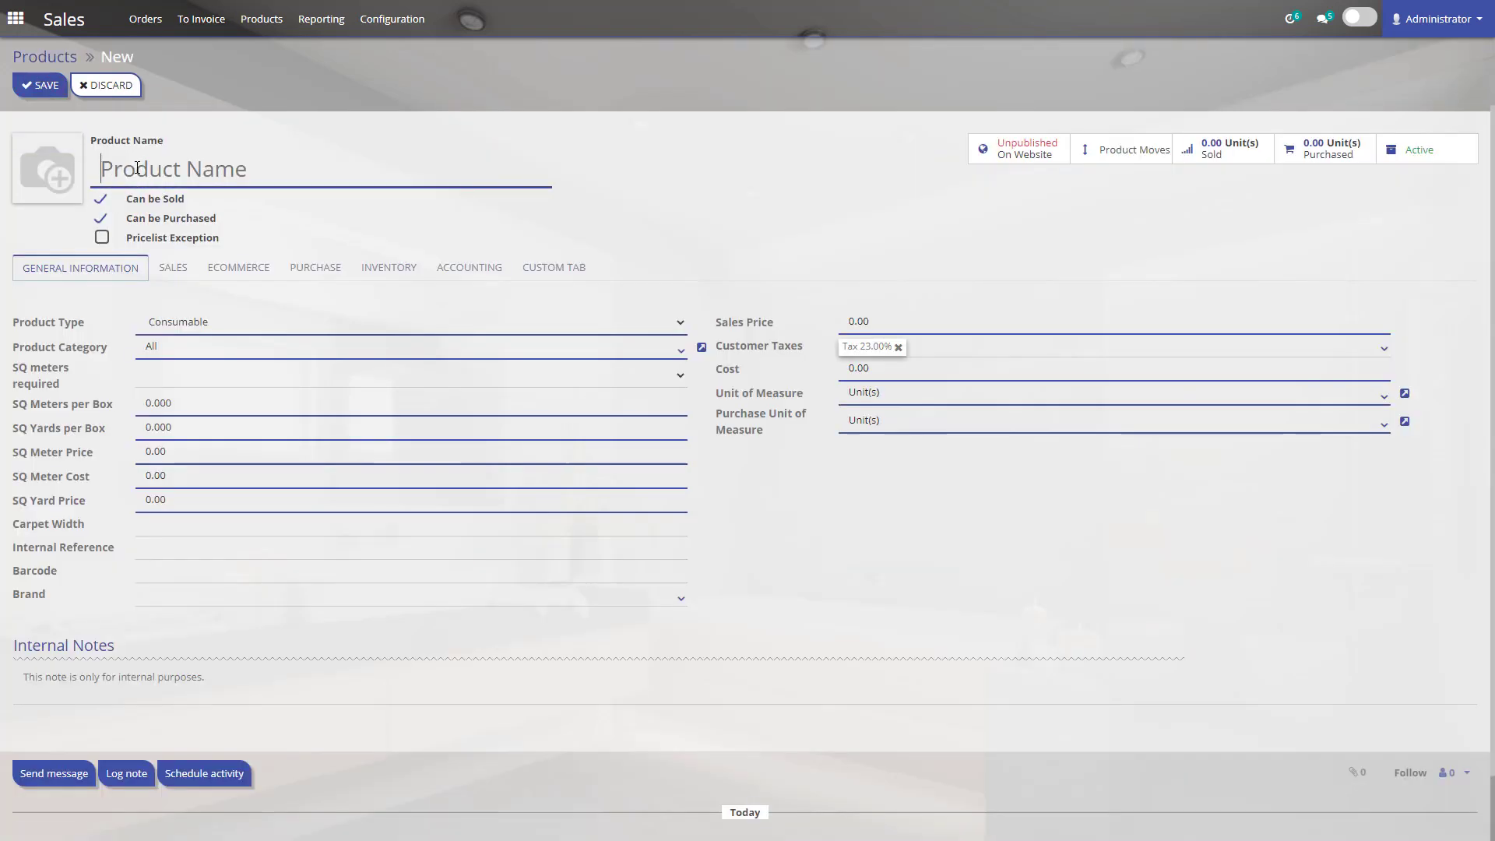
{"action": "type", "text": "TEST"}
{"action": "key", "text": "BackSpace"}
{"action": "key", "text": "BackSpace"}
{"action": "key", "text": "BackSpace"}
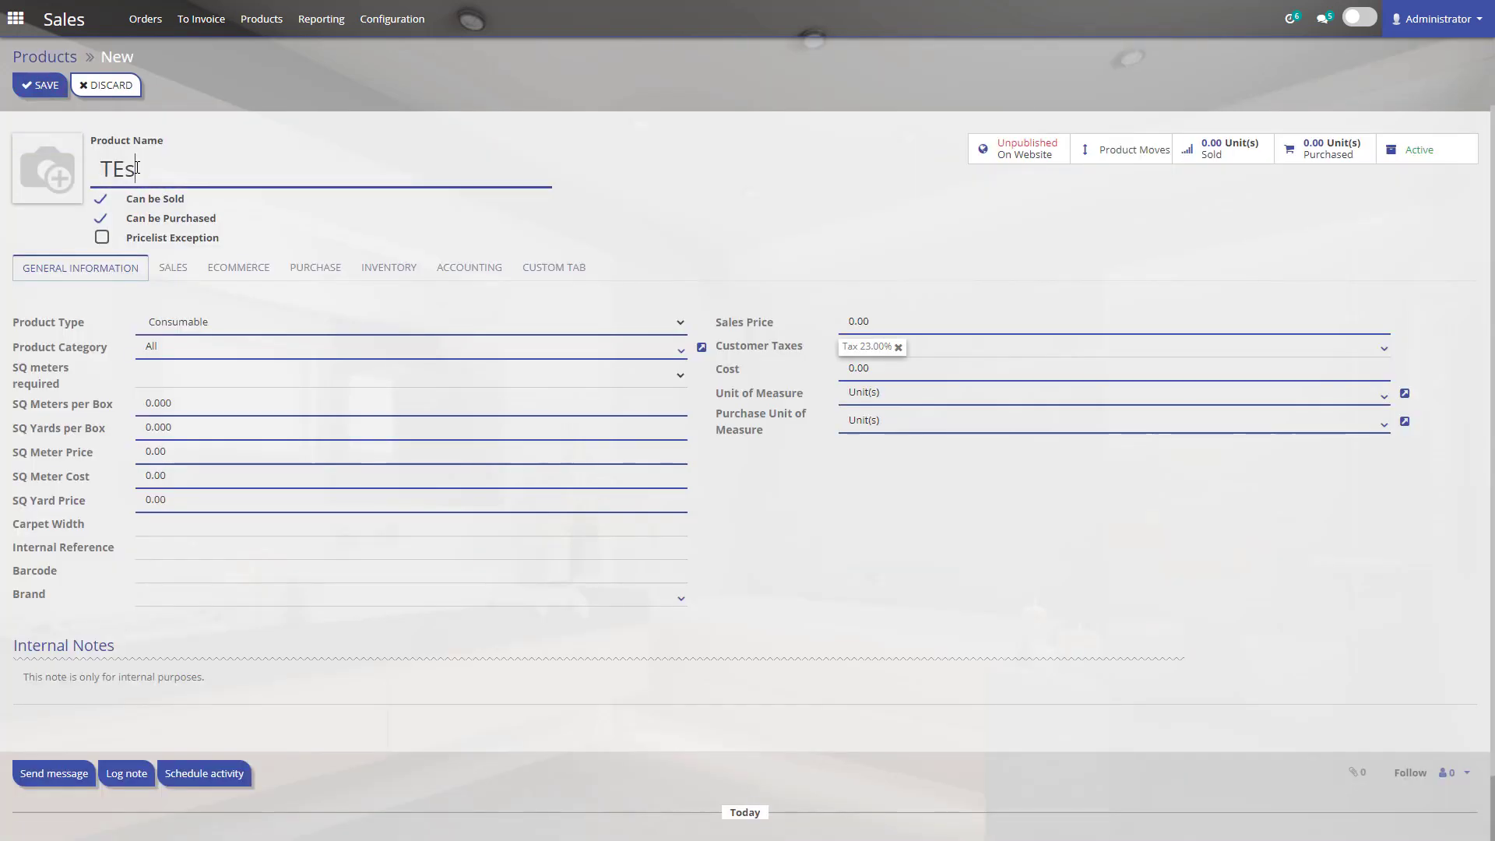
{"action": "type", "text": "est Tile"}
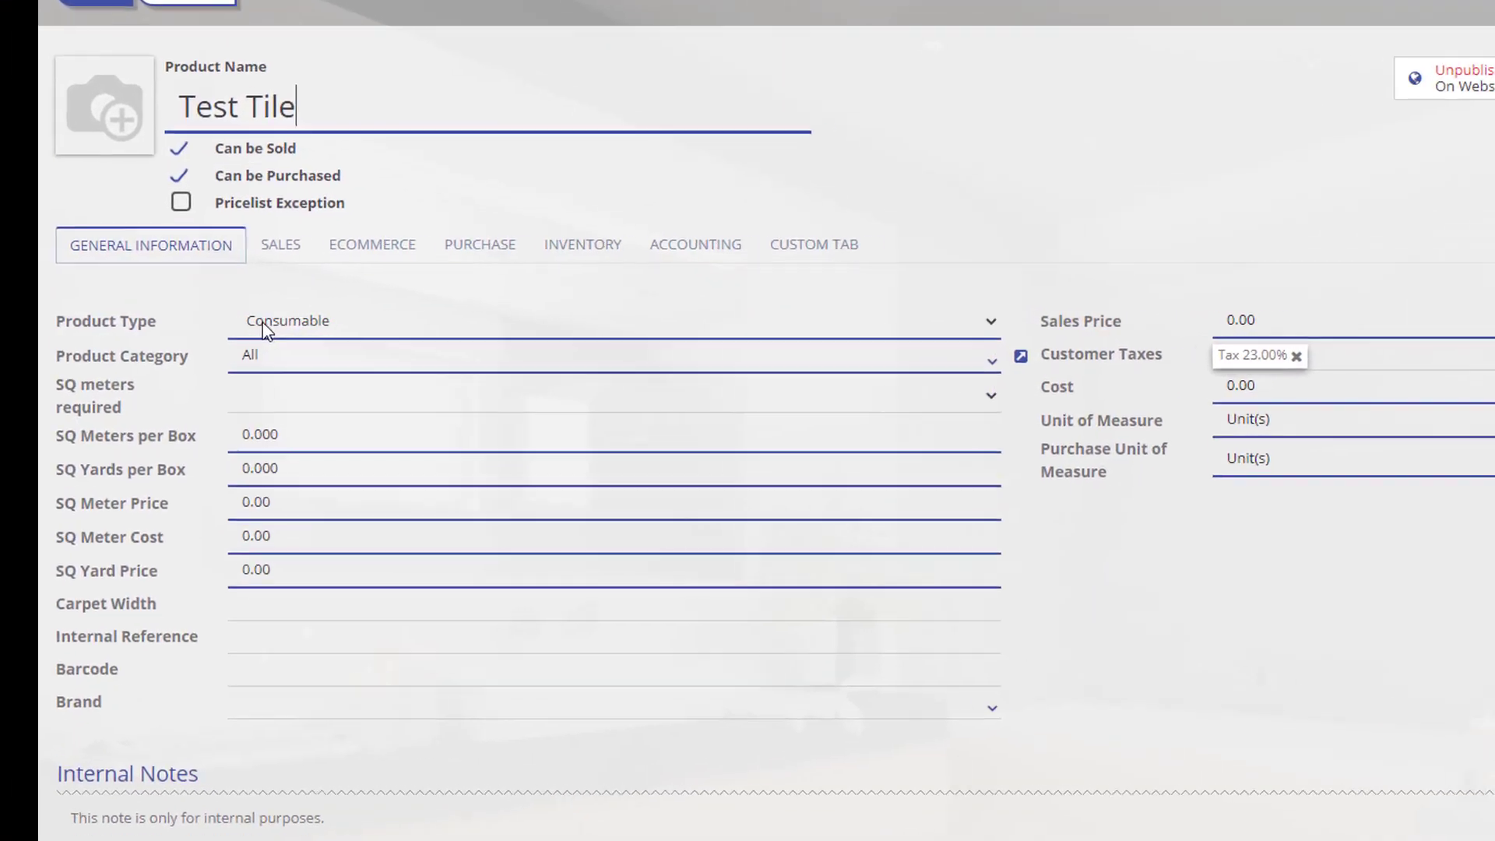
{"action": "left_click", "coordinate": [383, 325]}
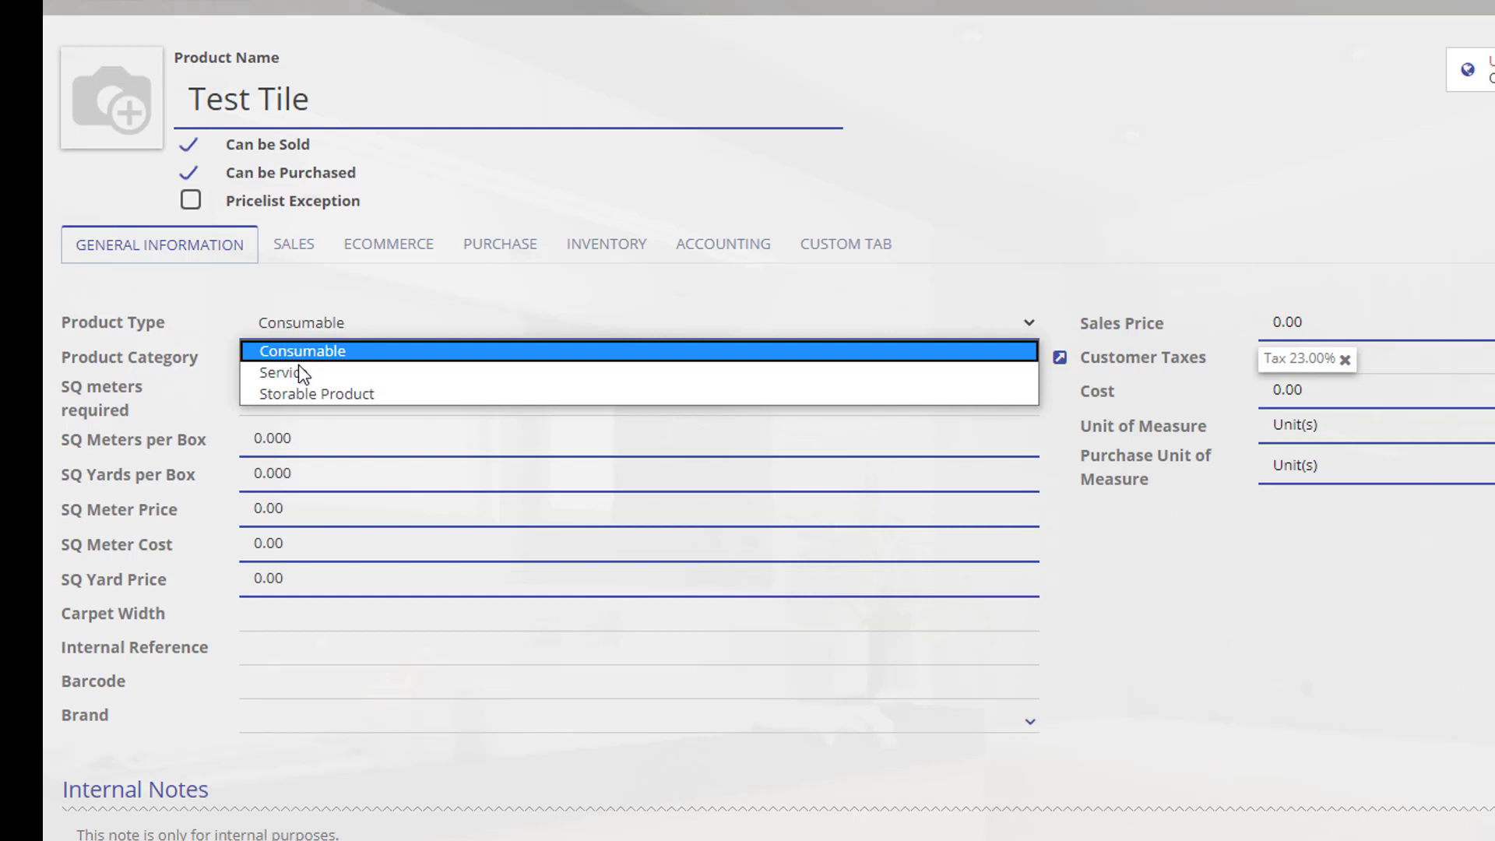
{"action": "left_click", "coordinate": [328, 352]}
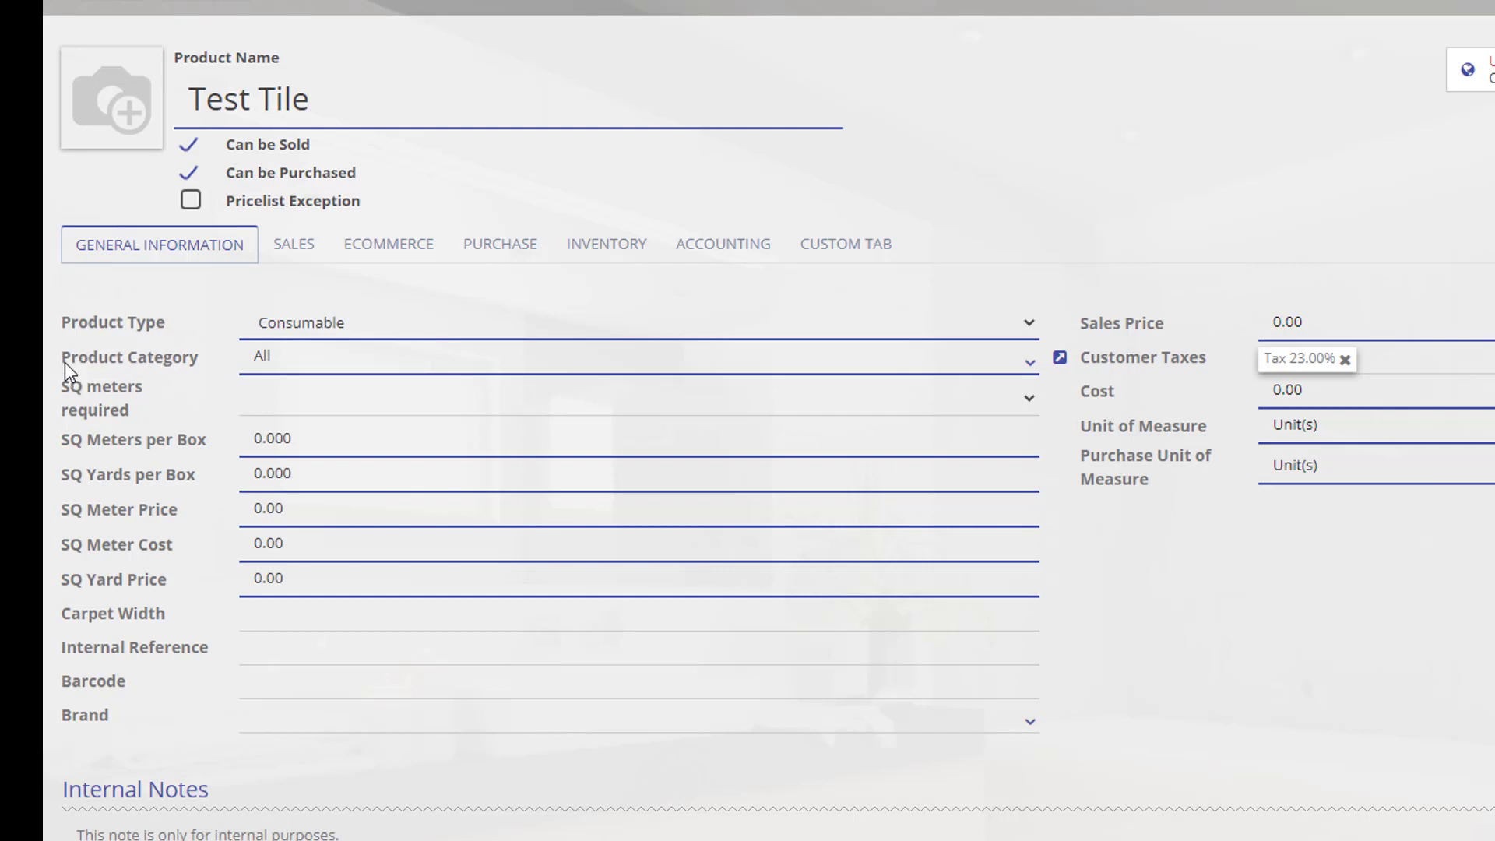
{"action": "mouse_move", "coordinate": [86, 358]}
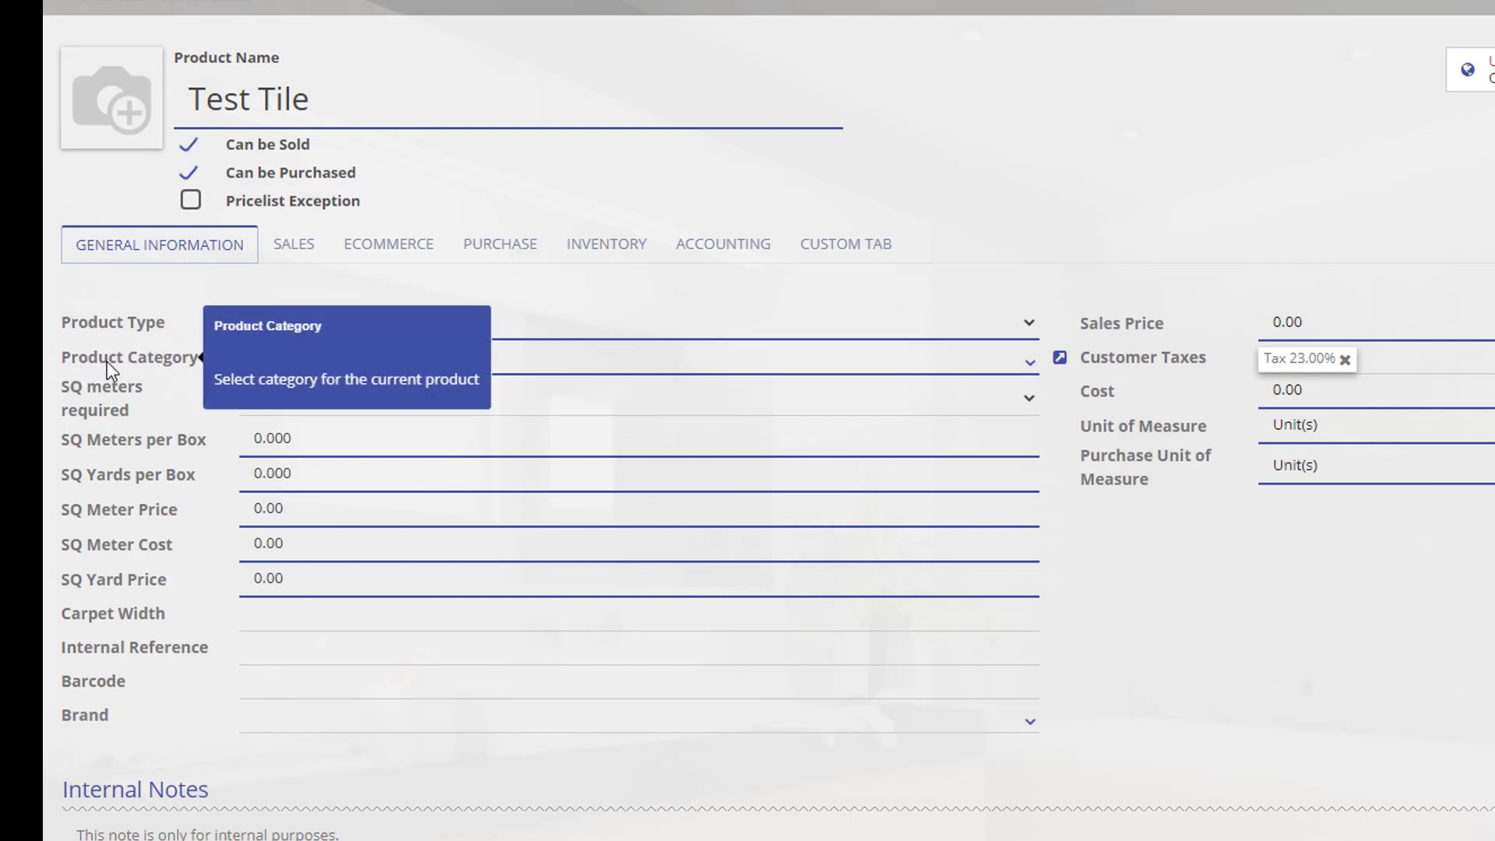
Browse the full product category list via Search More without picking one.
{"action": "left_click", "coordinate": [522, 373]}
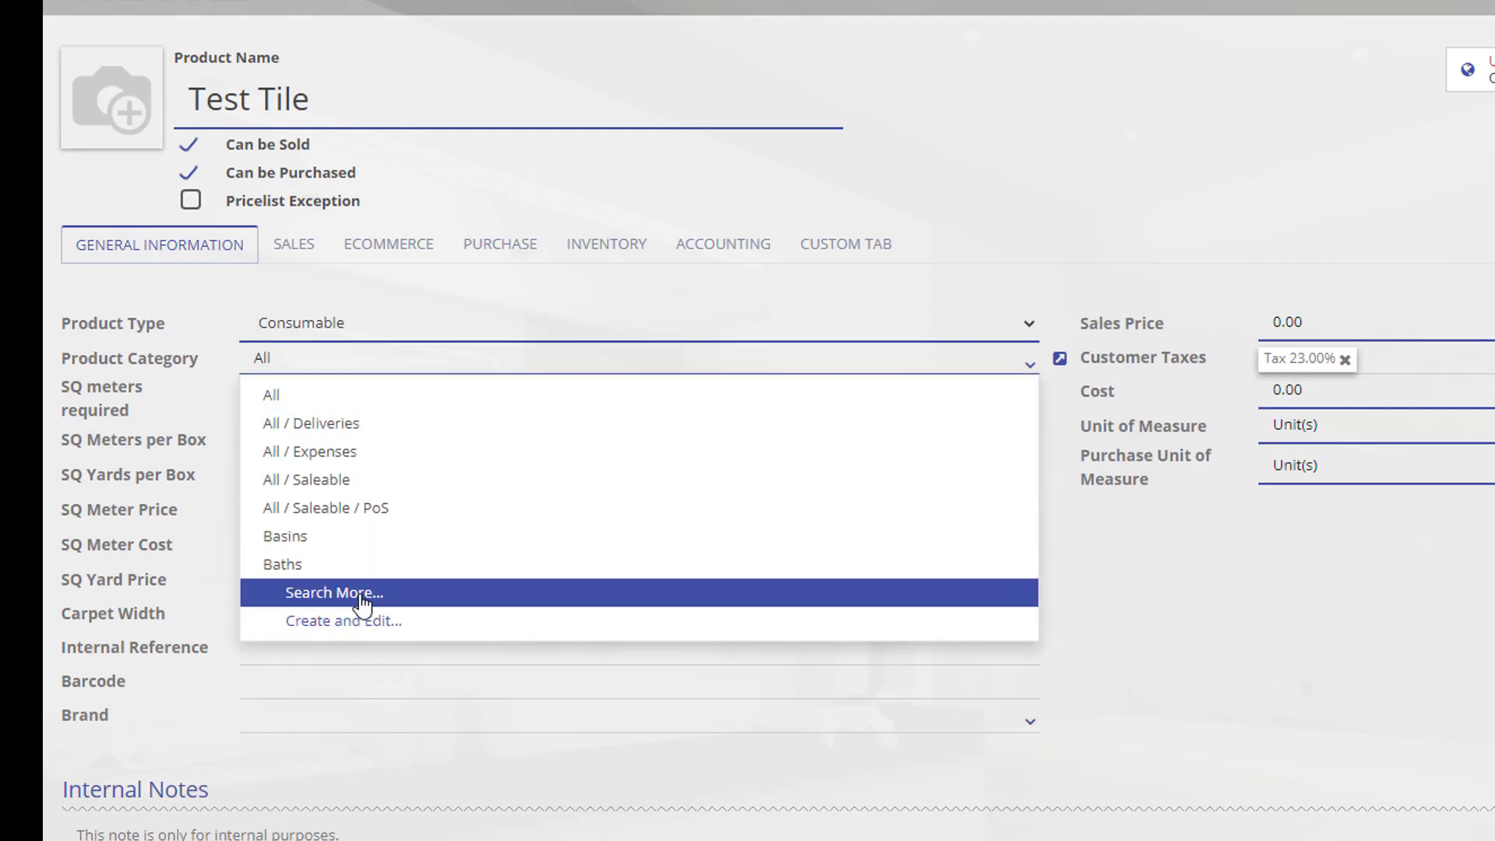
{"action": "left_click", "coordinate": [407, 597]}
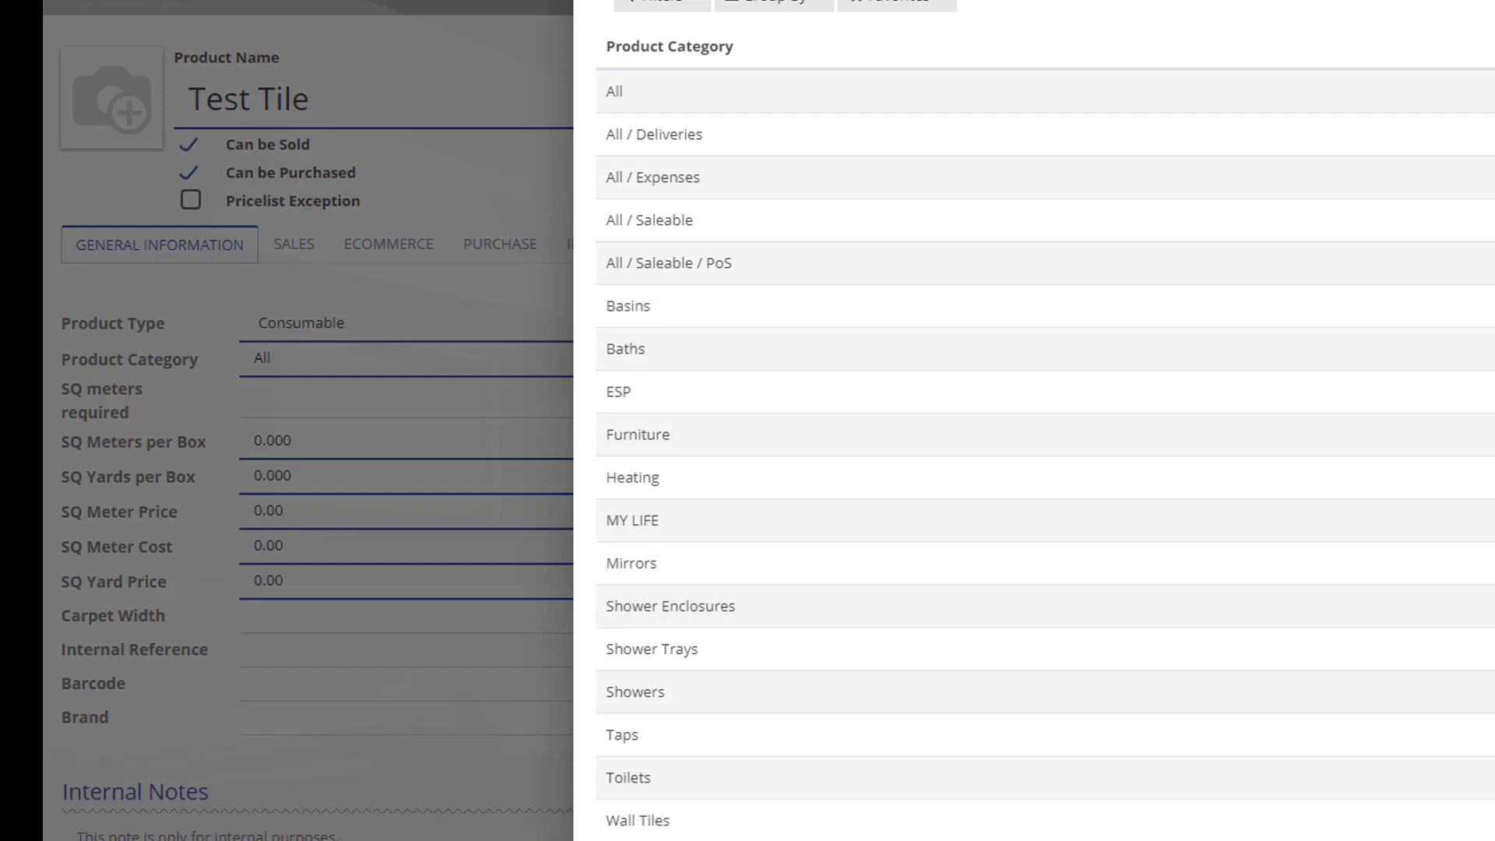
{"action": "left_click", "coordinate": [632, 839]}
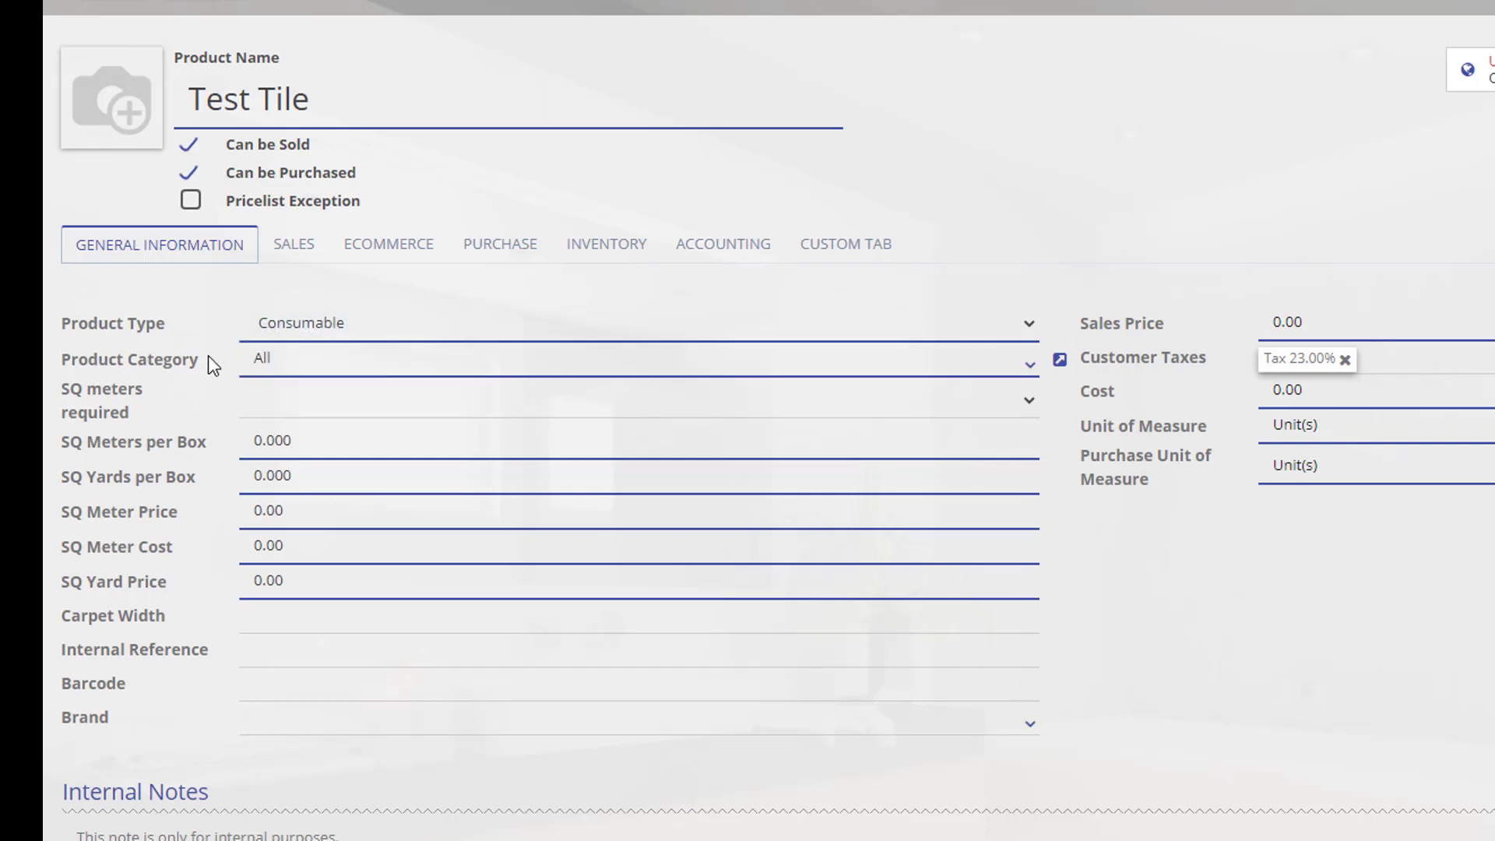
Replace the 'All' product category text with 'Test cat'.
{"action": "left_click", "coordinate": [304, 366]}
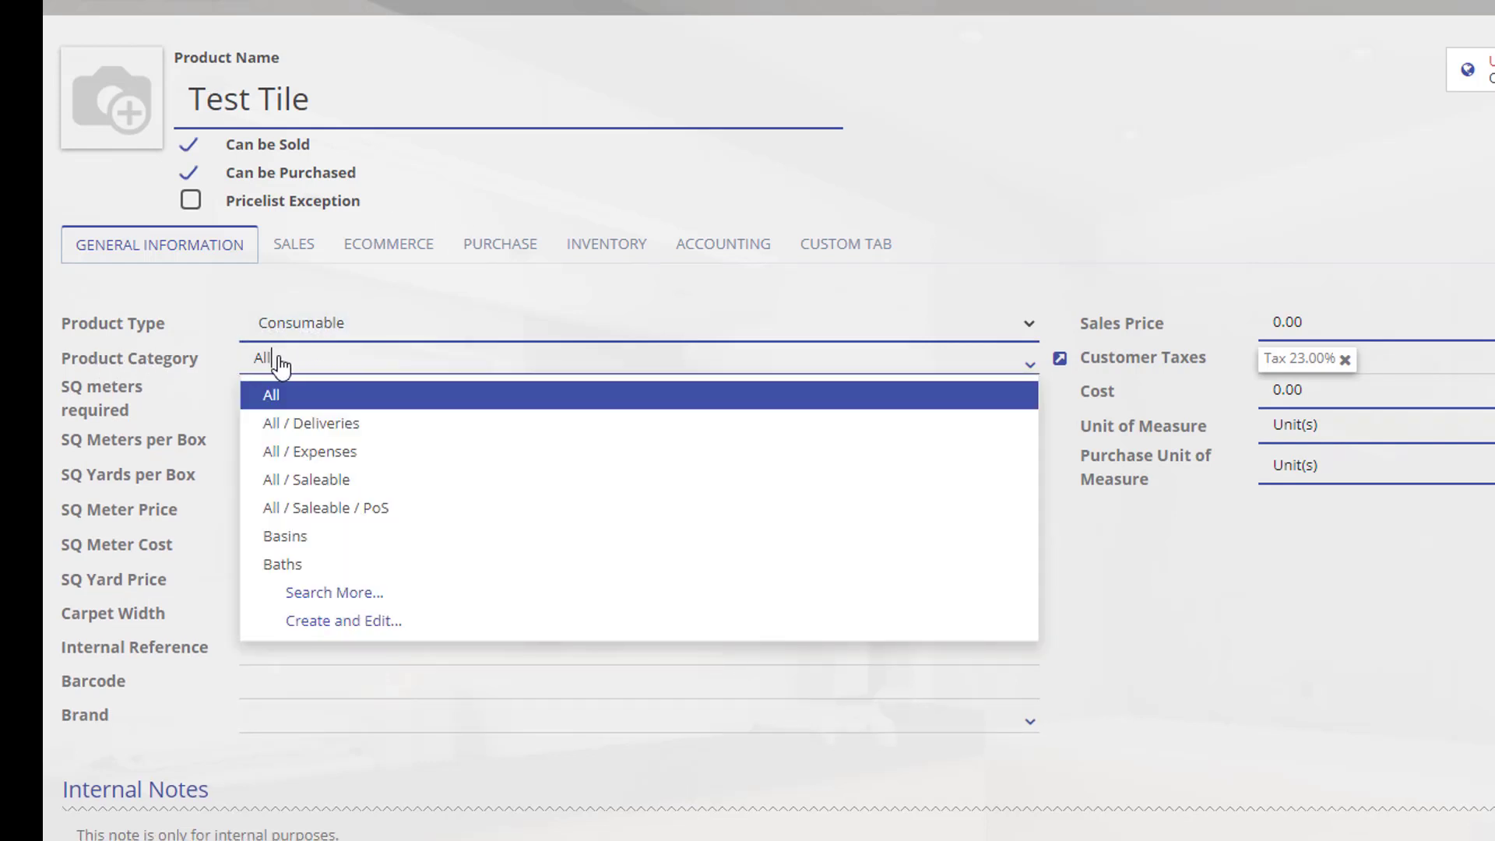
{"action": "left_click_drag", "start_coordinate": [281, 361], "coordinate": [243, 362]}
{"action": "double_click", "coordinate": [300, 356]}
{"action": "left_click", "coordinate": [296, 360]}
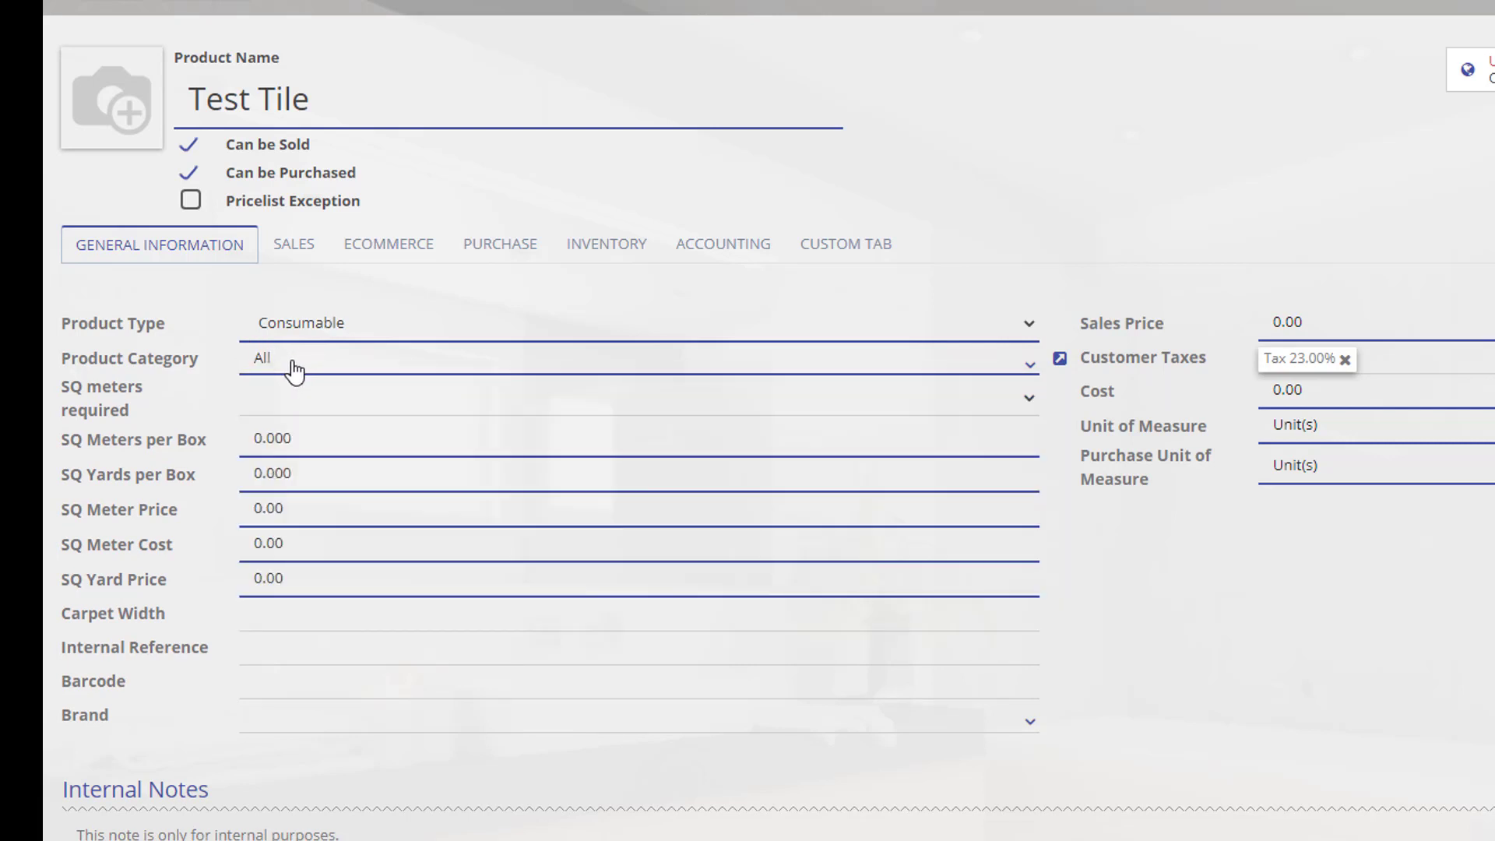
{"action": "key", "text": "BackSpace"}
{"action": "key", "text": "BackSpace"}
{"action": "key", "text": "BackSpace"}
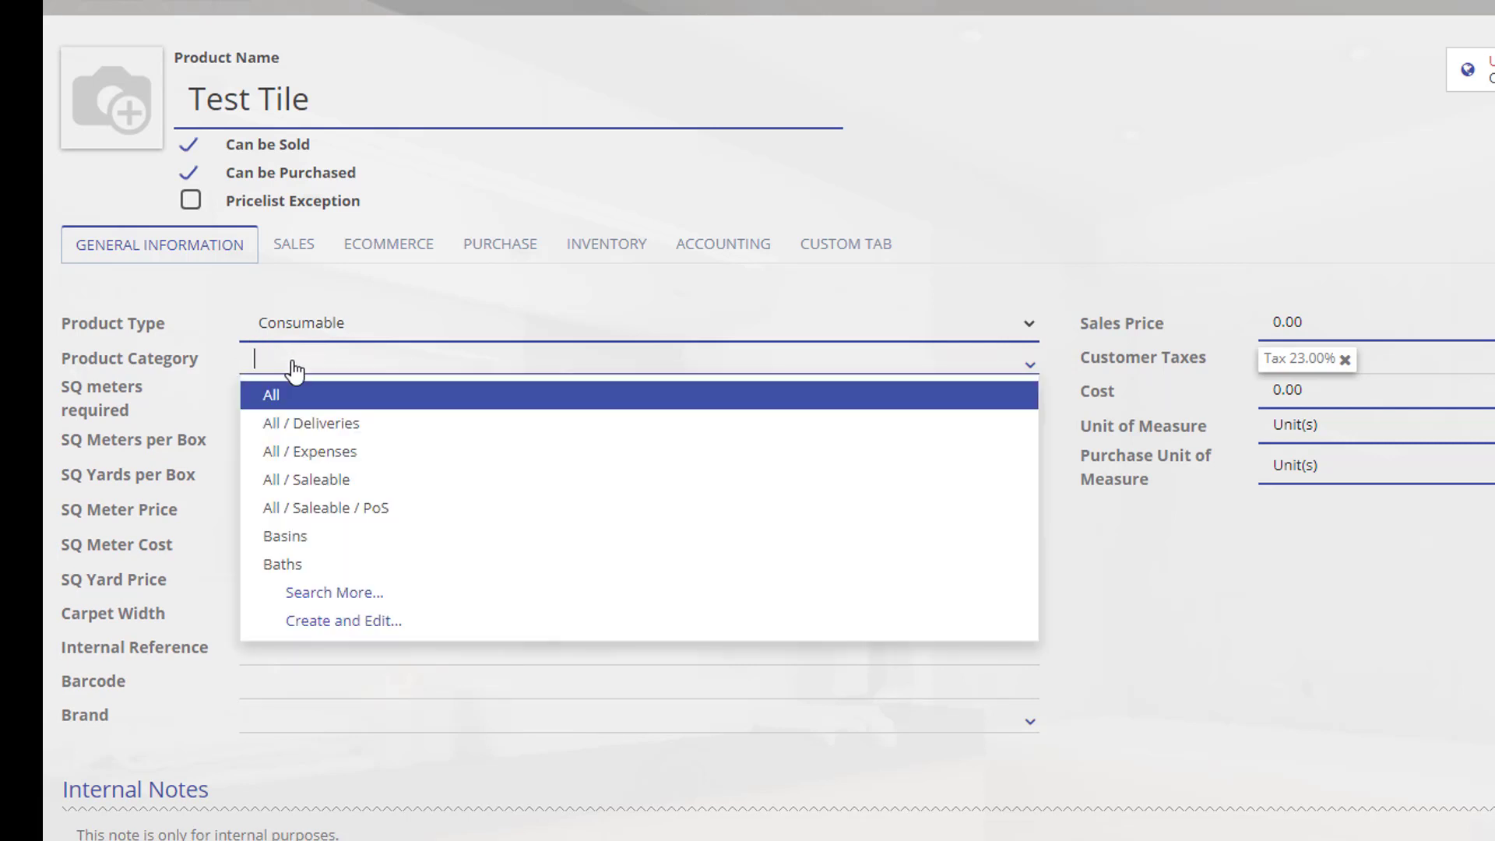
{"action": "type", "text": "Test "}
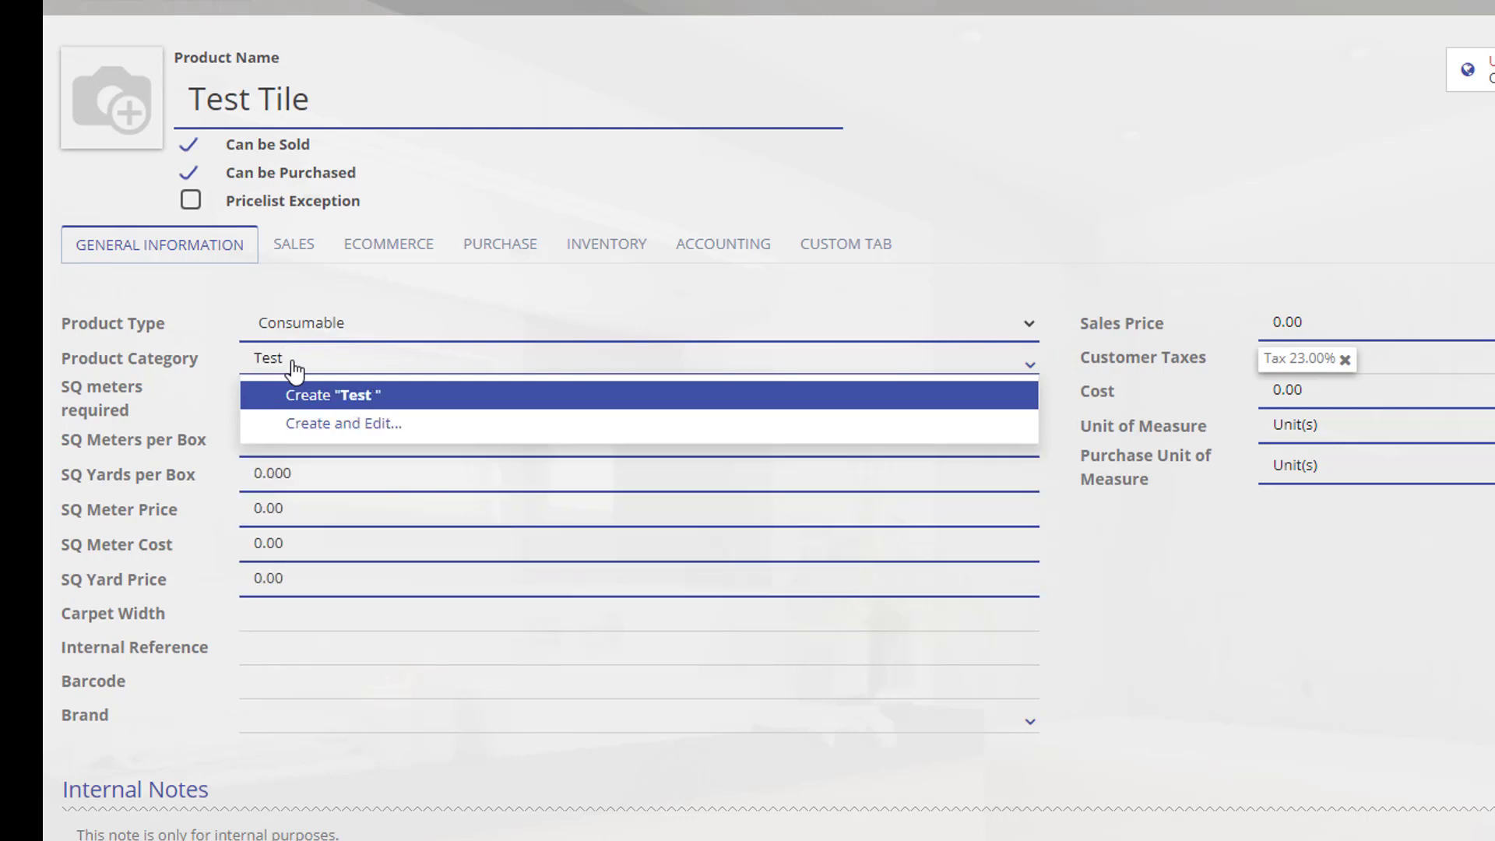
{"action": "type", "text": "cat"}
Quick-create the 'Test cat' category after discarding the full creation form.
{"action": "left_click", "coordinate": [313, 420]}
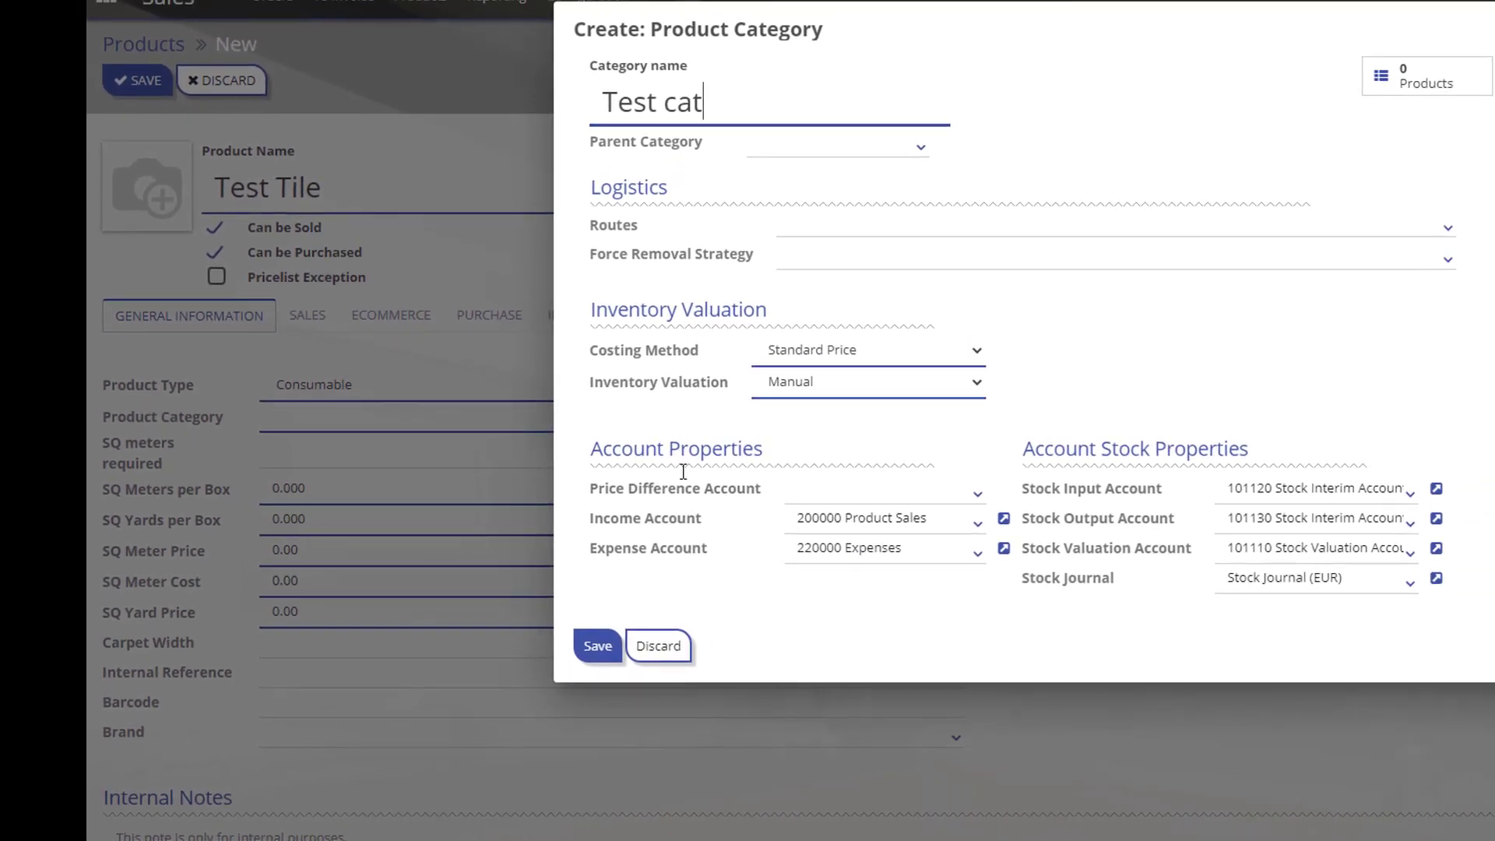
{"action": "left_click", "coordinate": [658, 646]}
{"action": "left_click", "coordinate": [317, 420]}
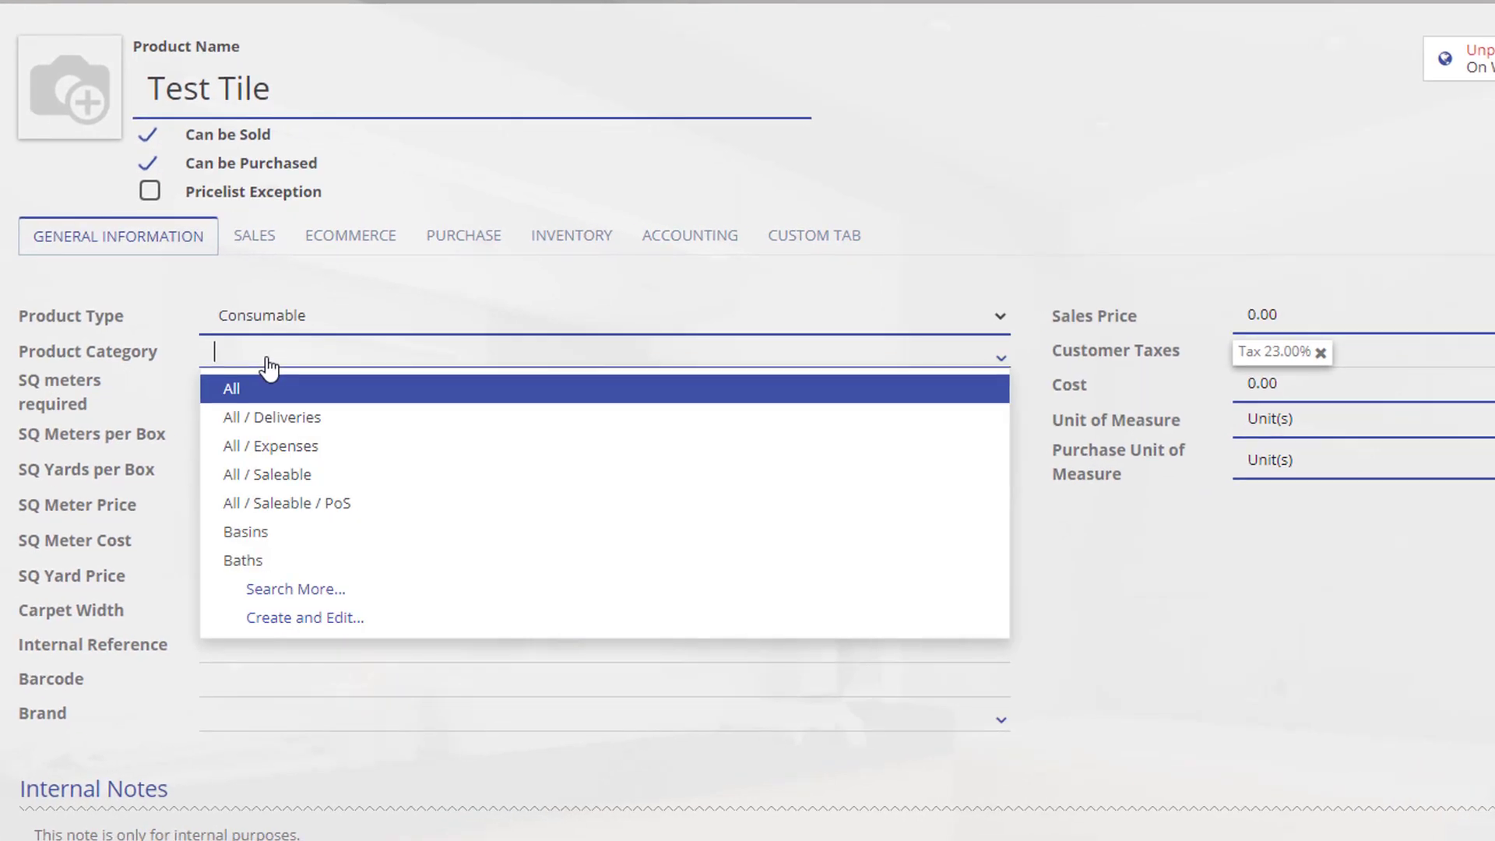
{"action": "type", "text": "Test "}
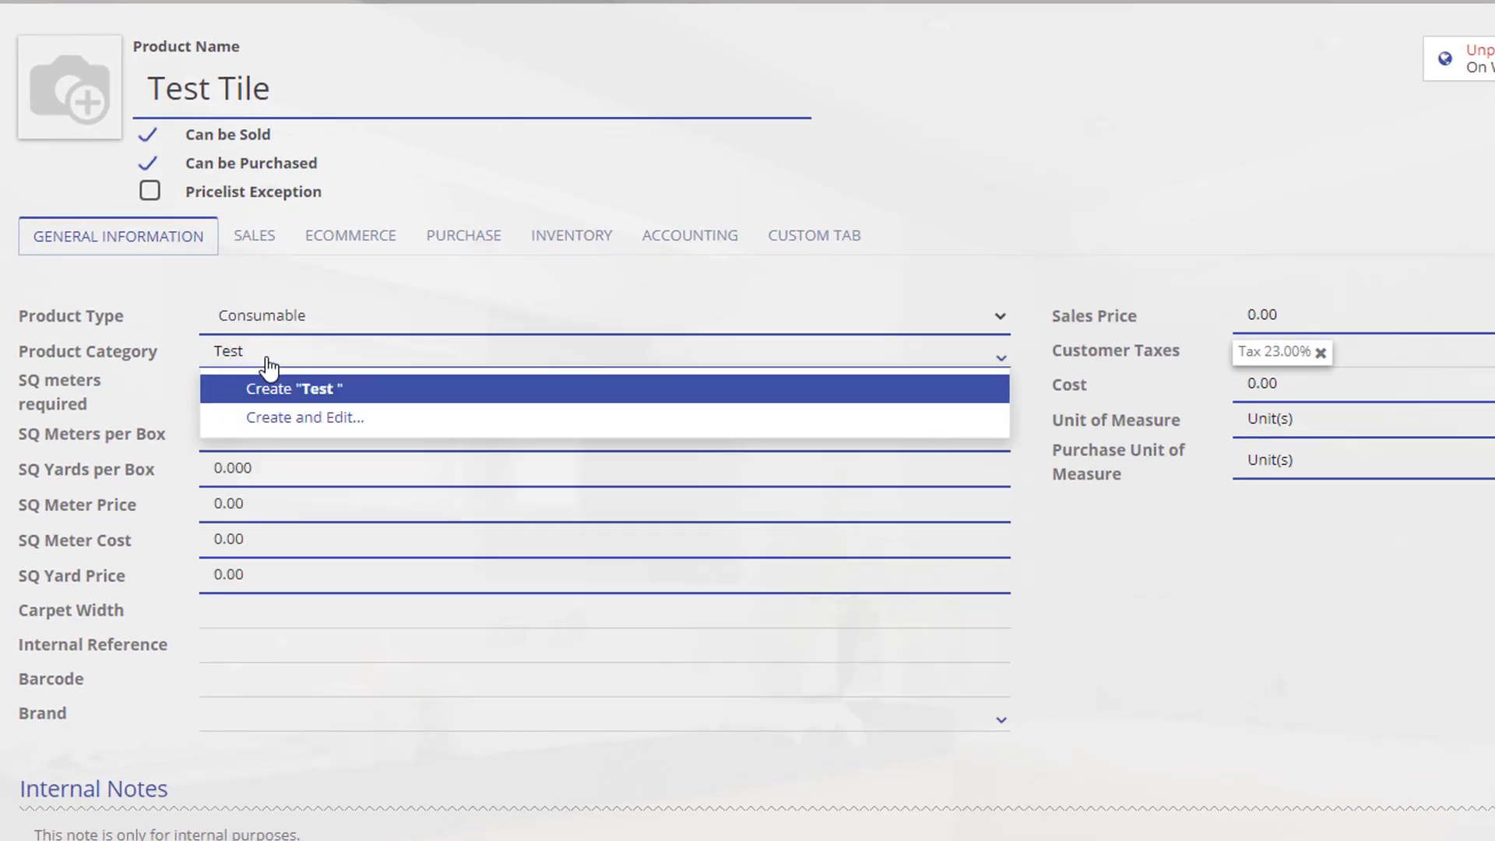
{"action": "type", "text": "cat"}
{"action": "left_click", "coordinate": [304, 391]}
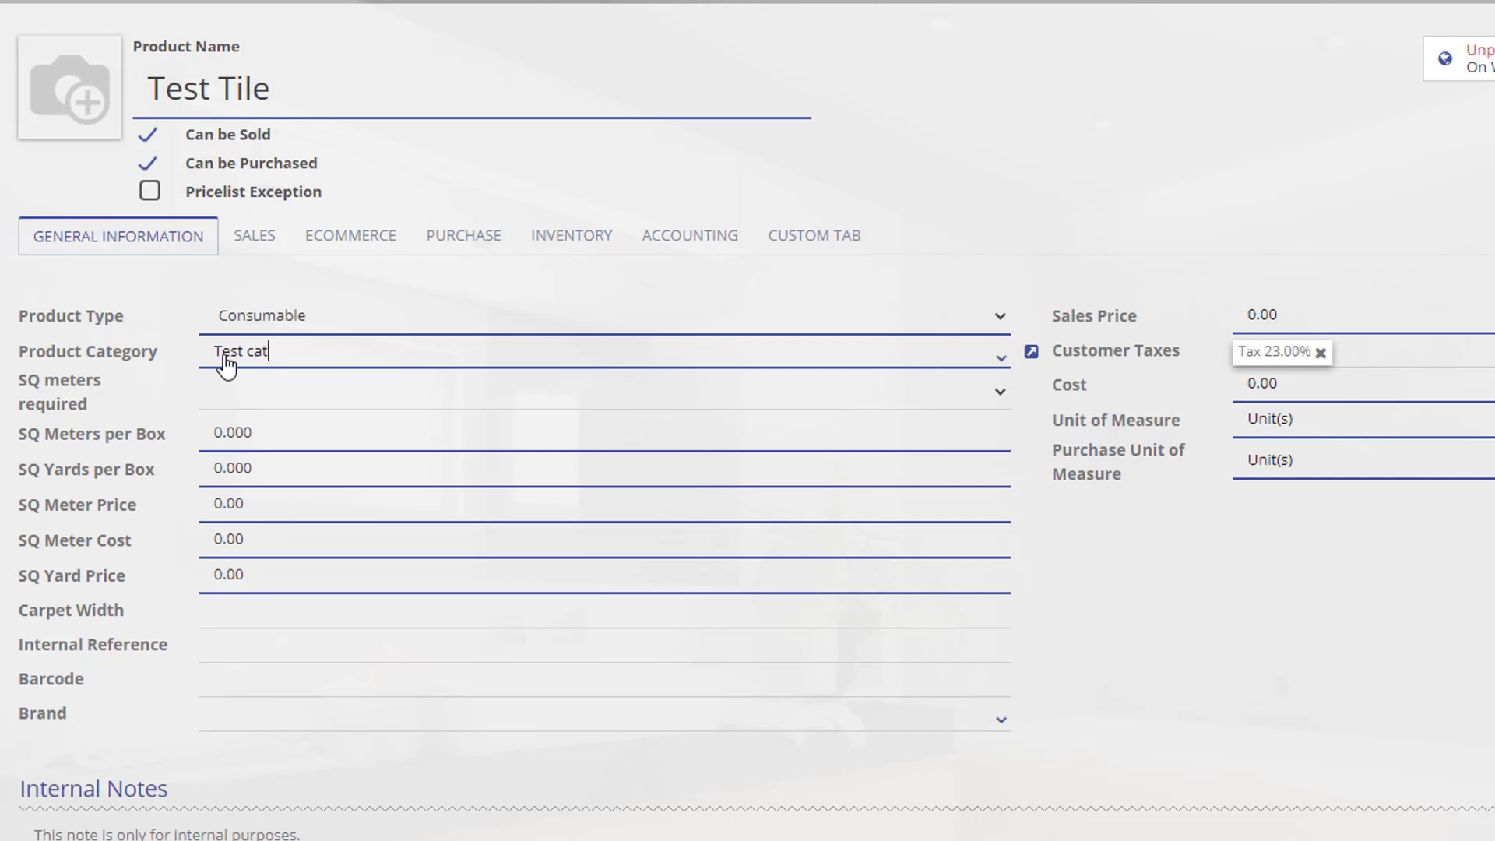
{"action": "left_click", "coordinate": [283, 391]}
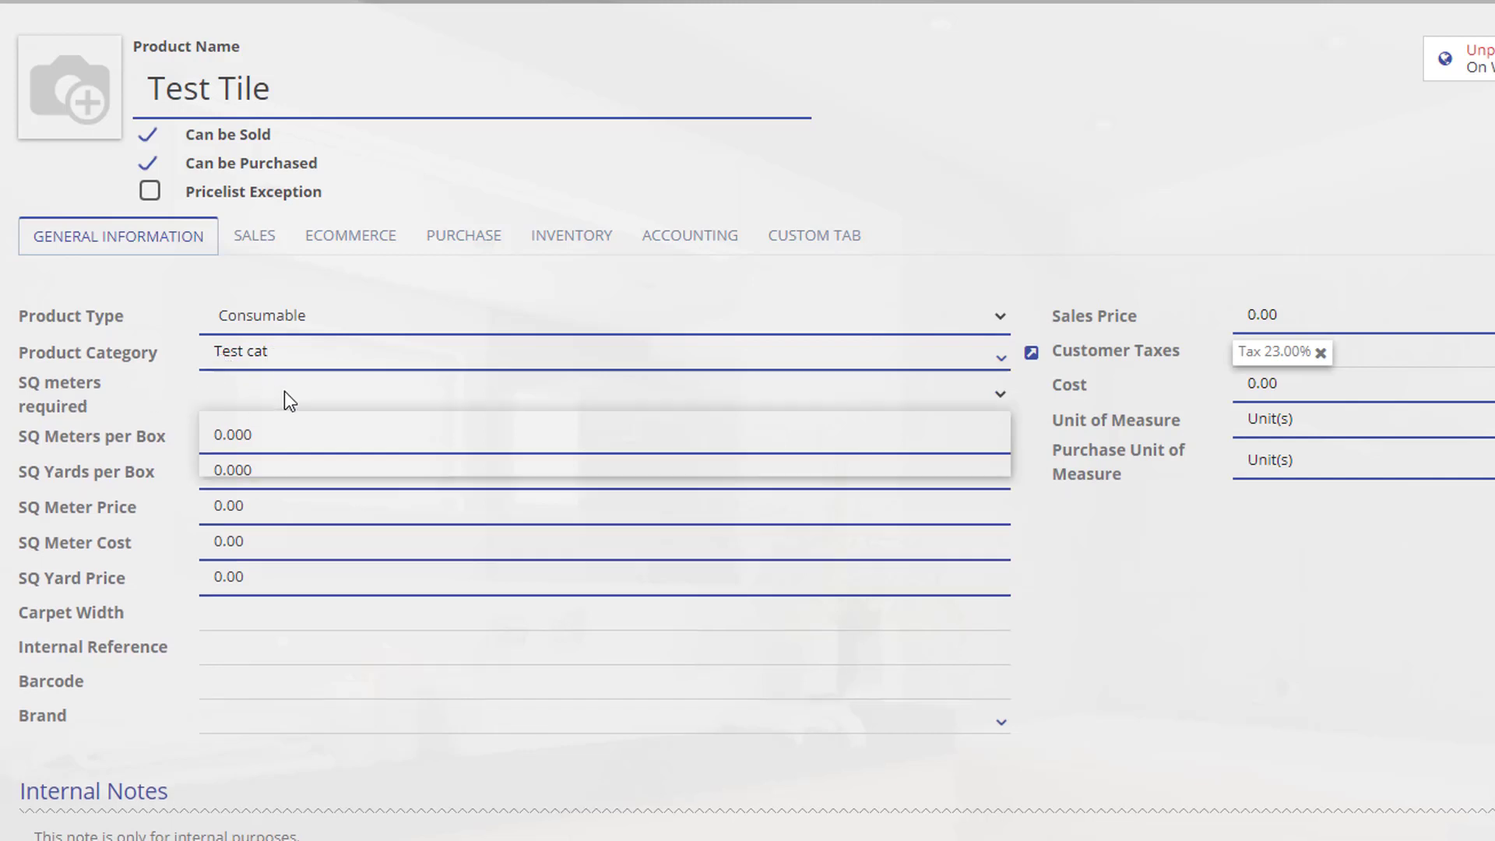
{"action": "left_click", "coordinate": [283, 391]}
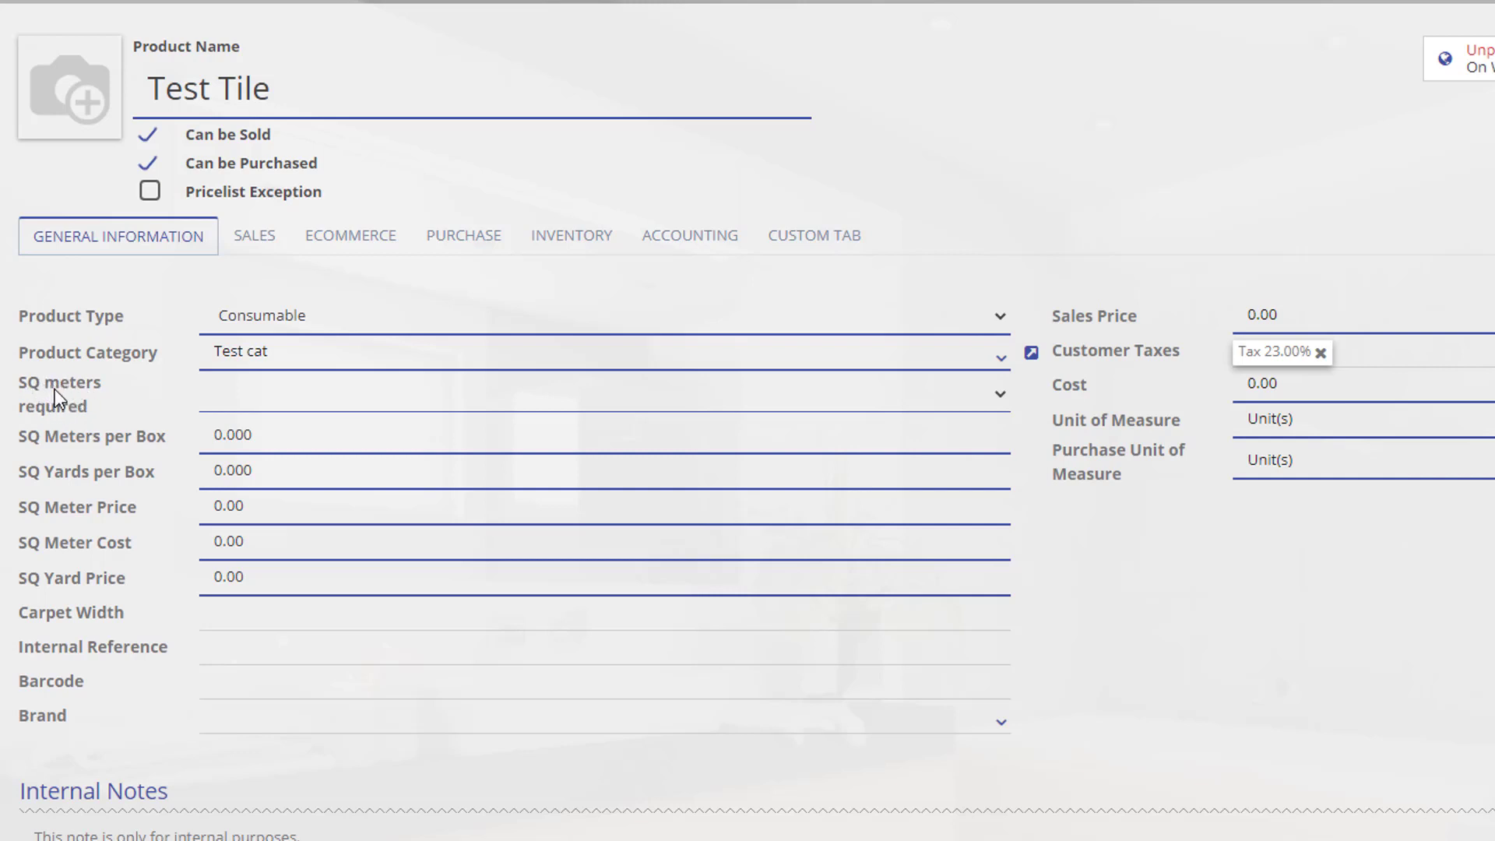
Enter 1.43 as the SQ Meters per Box.
{"action": "left_click", "coordinate": [253, 441]}
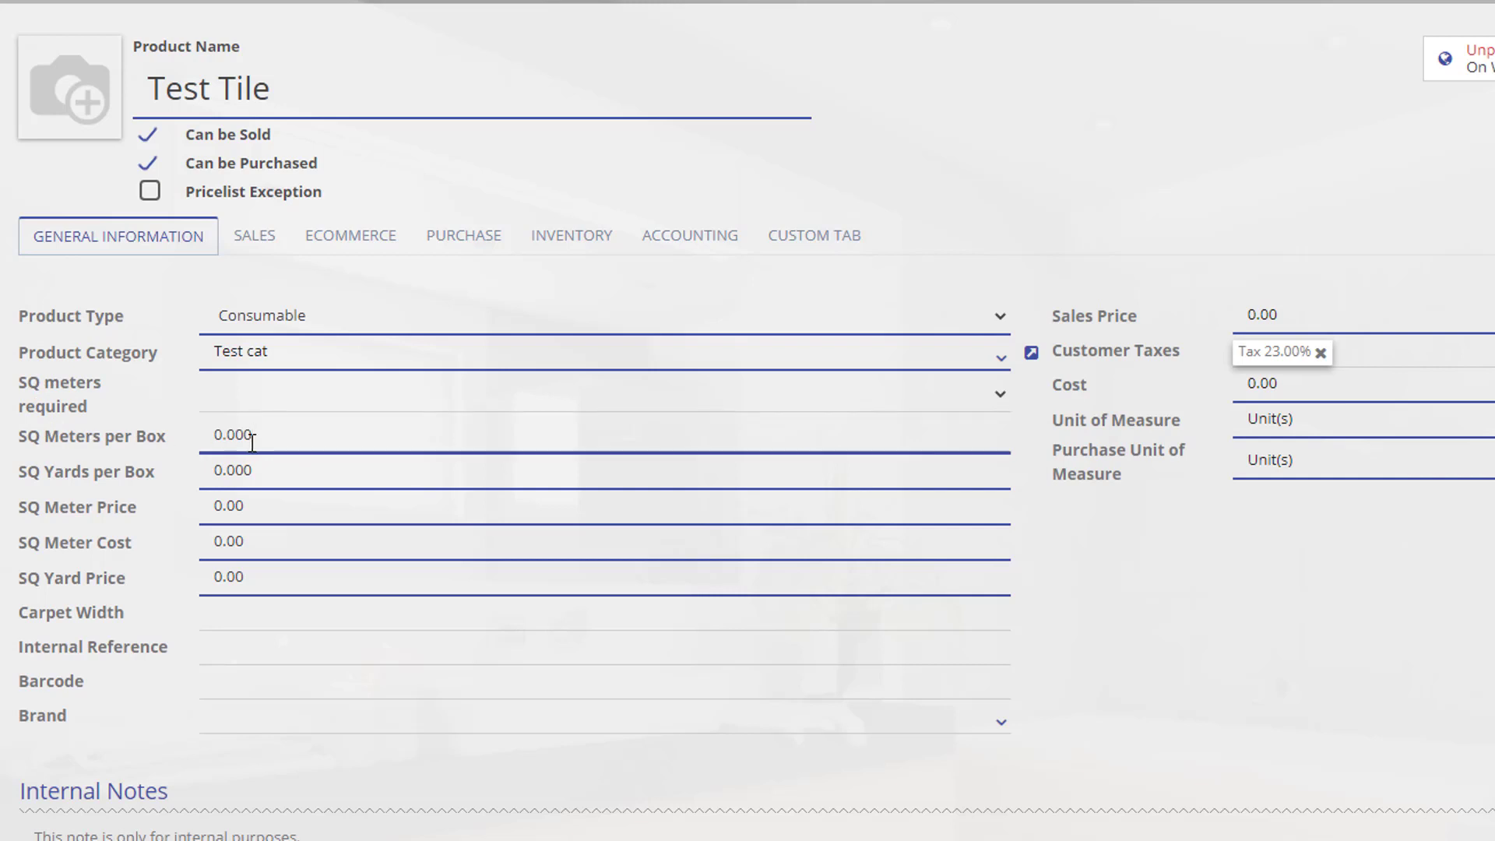
{"action": "left_click_drag", "start_coordinate": [252, 440], "coordinate": [194, 445]}
{"action": "type", "text": "1.43"}
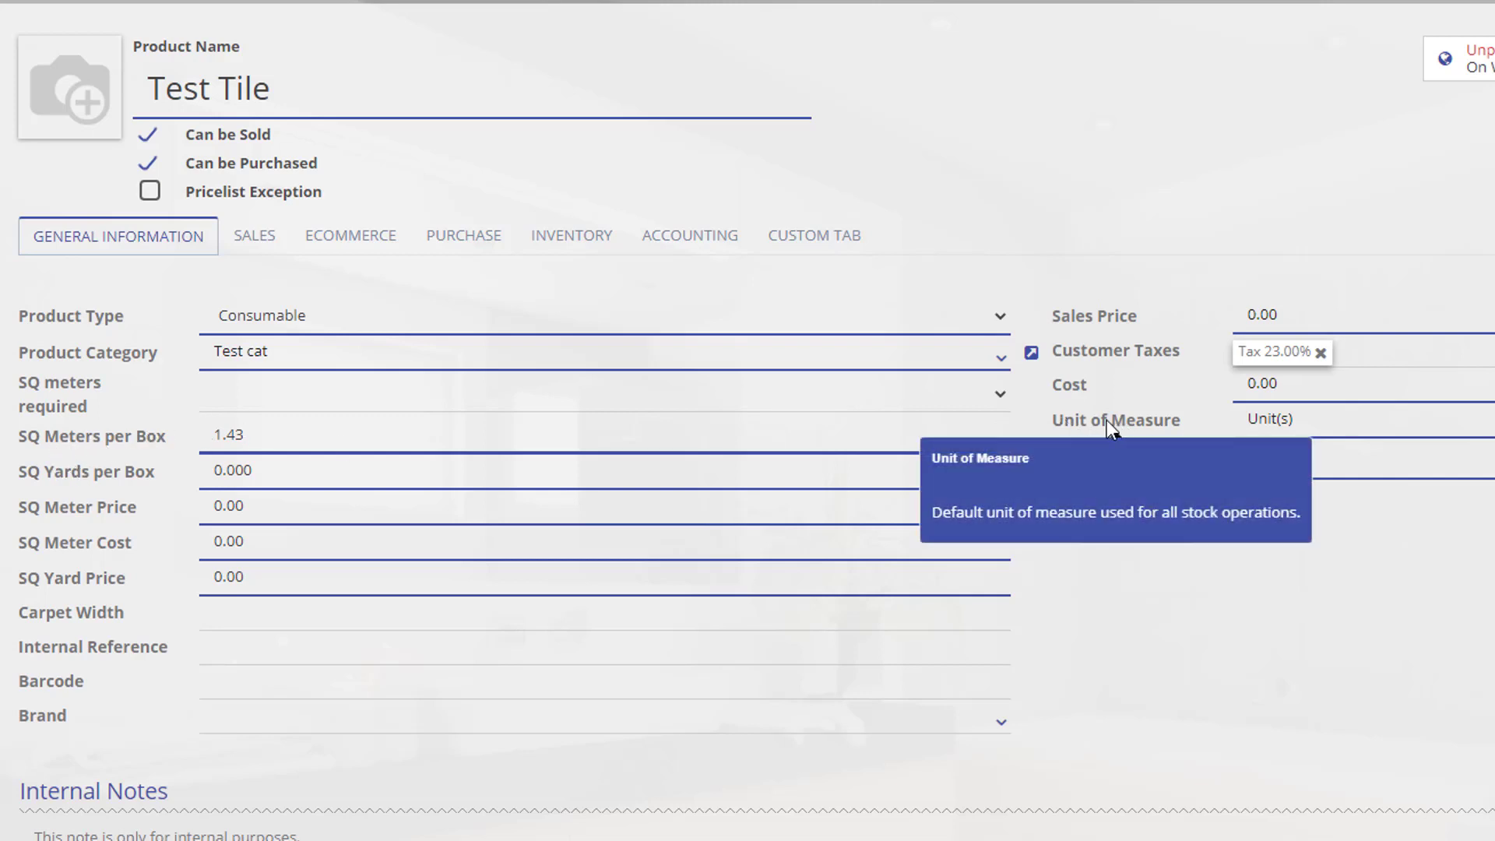
Keep Unit(s) as the unit of measure and purchase unit.
{"action": "left_click", "coordinate": [1345, 433]}
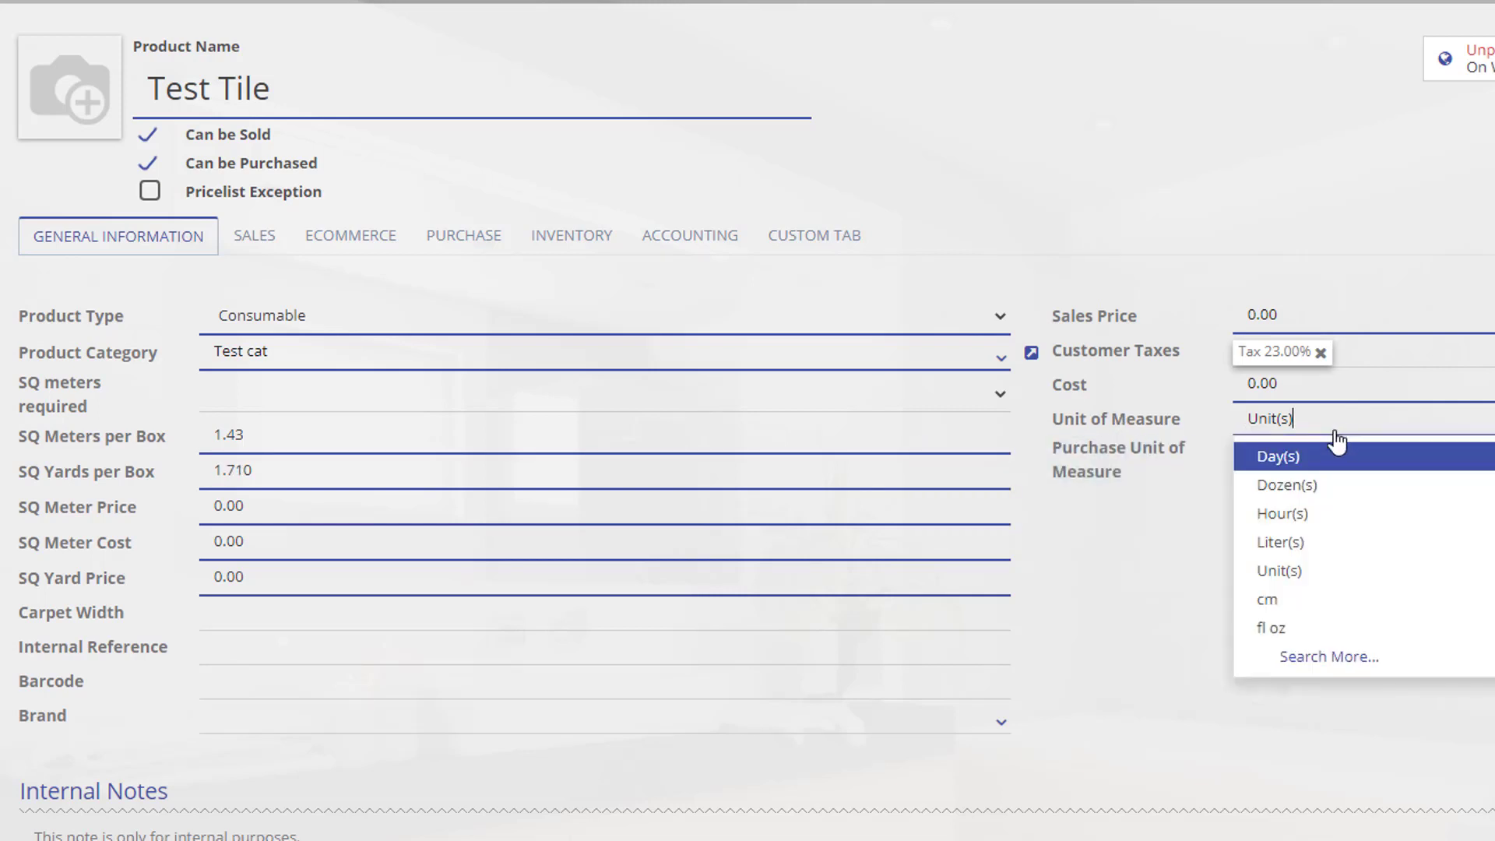
{"action": "left_click", "coordinate": [1186, 540]}
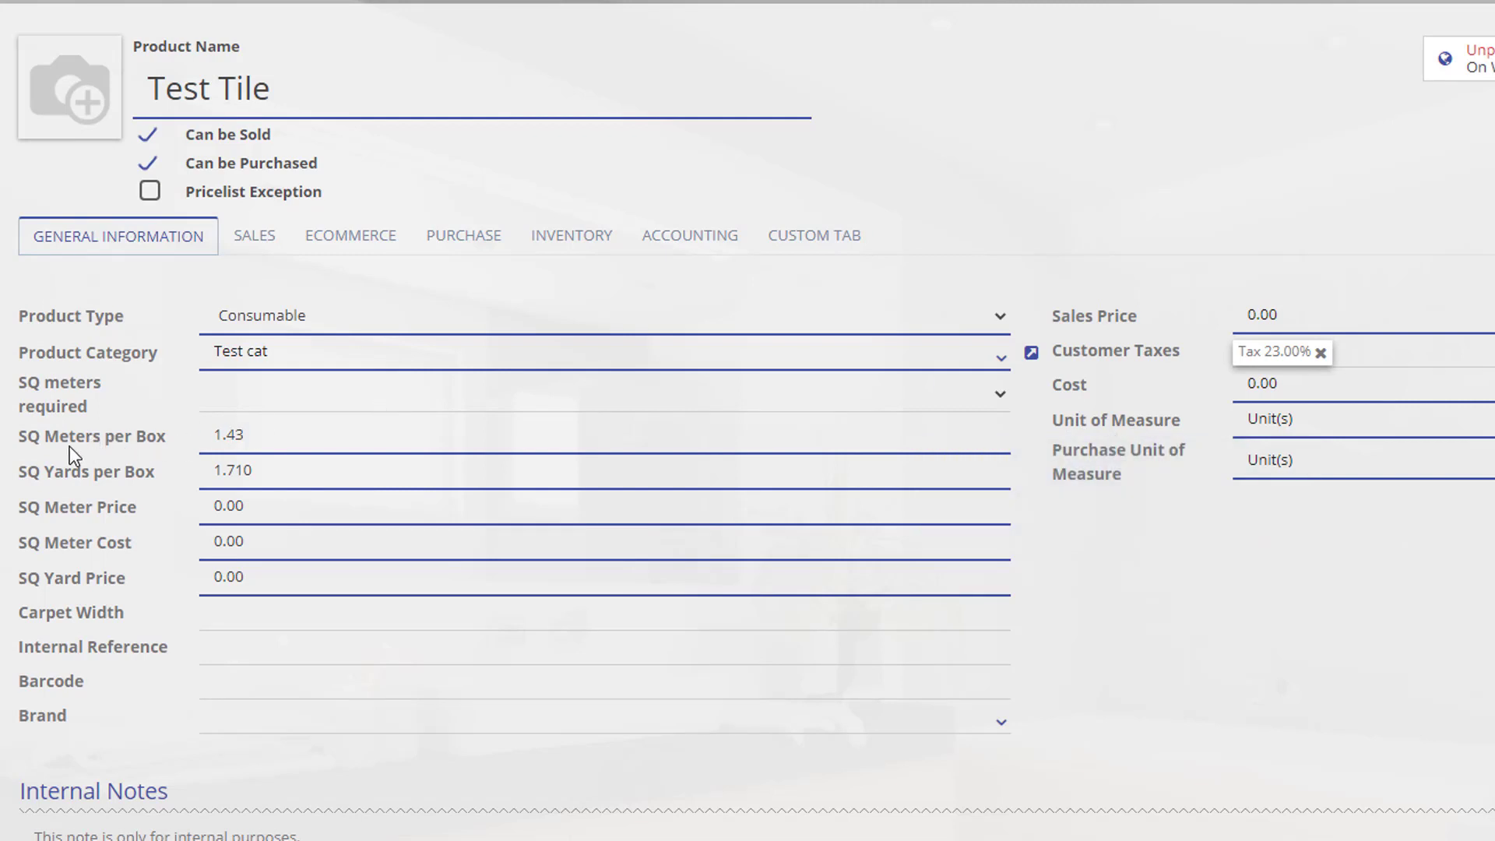
{"action": "left_click_drag", "start_coordinate": [257, 434], "coordinate": [213, 438]}
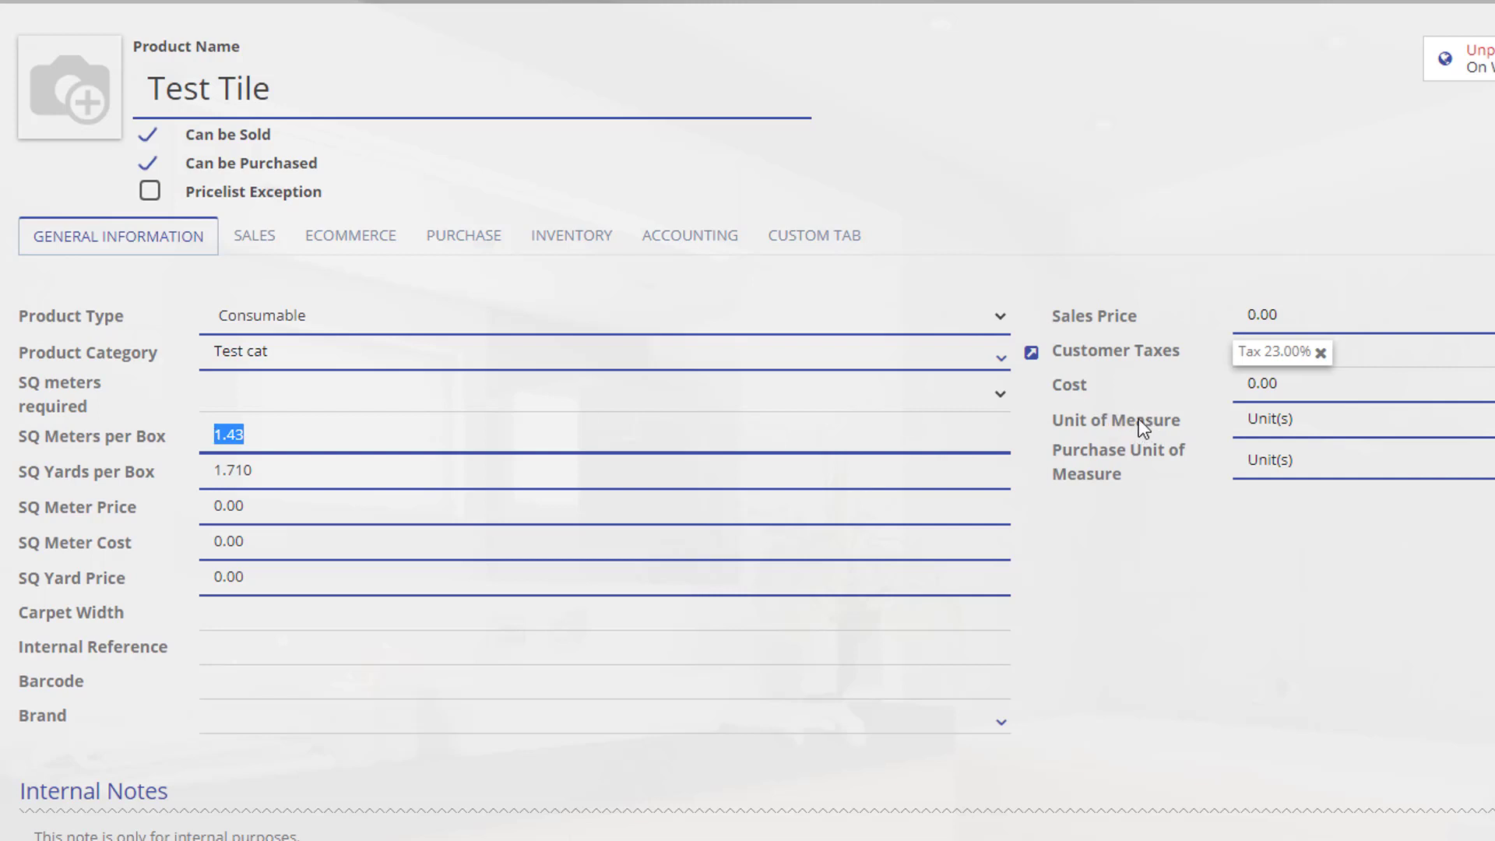
{"action": "left_click", "coordinate": [251, 434]}
Clear SQ Yards per Box and set SQ Meters per Box to 1.56.
{"action": "left_click", "coordinate": [240, 470]}
{"action": "double_click", "coordinate": [239, 470]}
{"action": "key", "text": "BackSpace"}
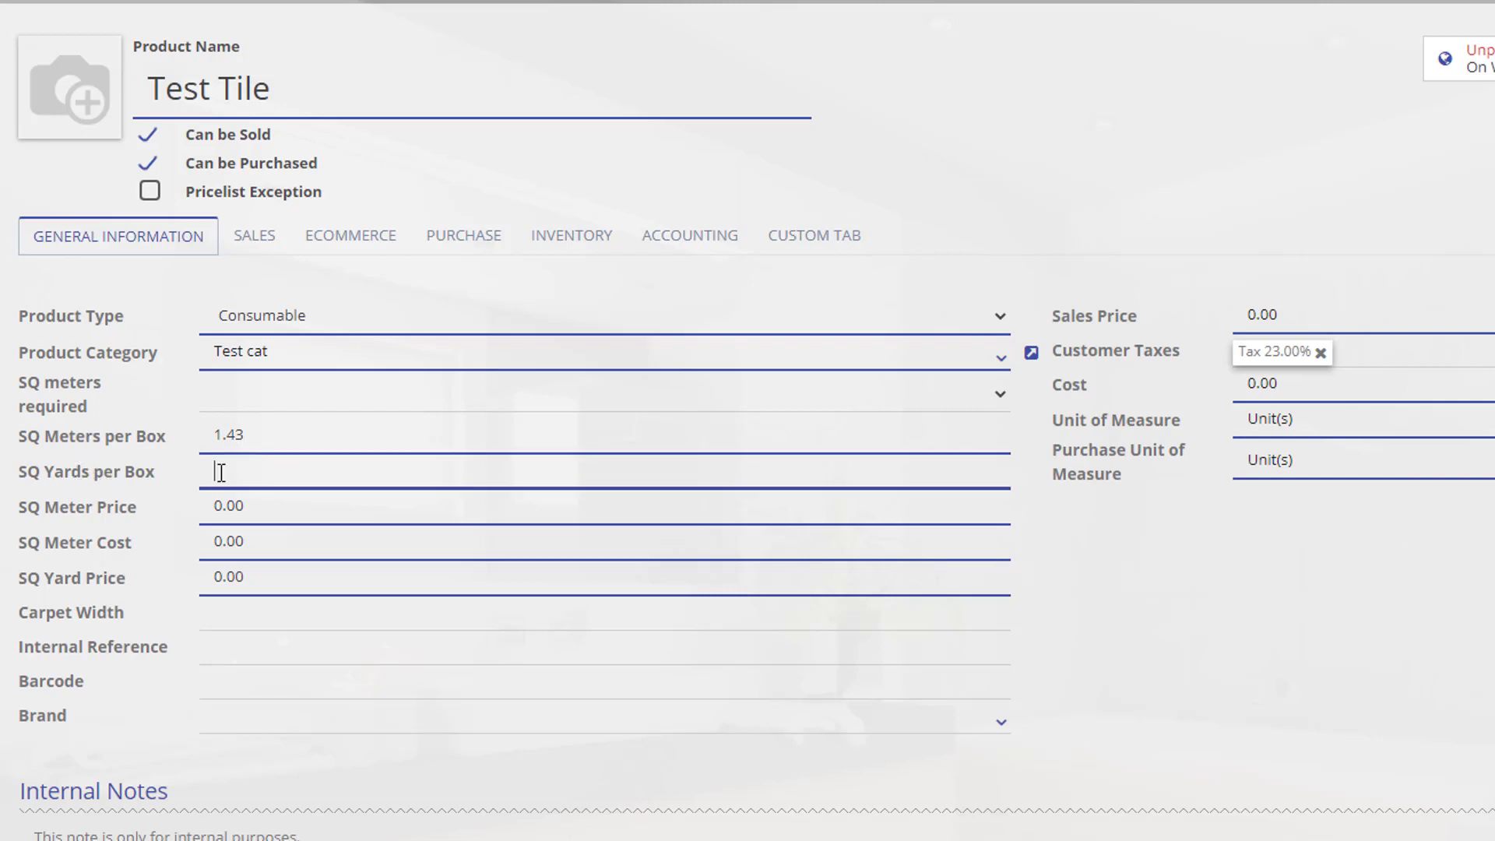
{"action": "double_click", "coordinate": [233, 434]}
{"action": "key", "text": "BackSpace"}
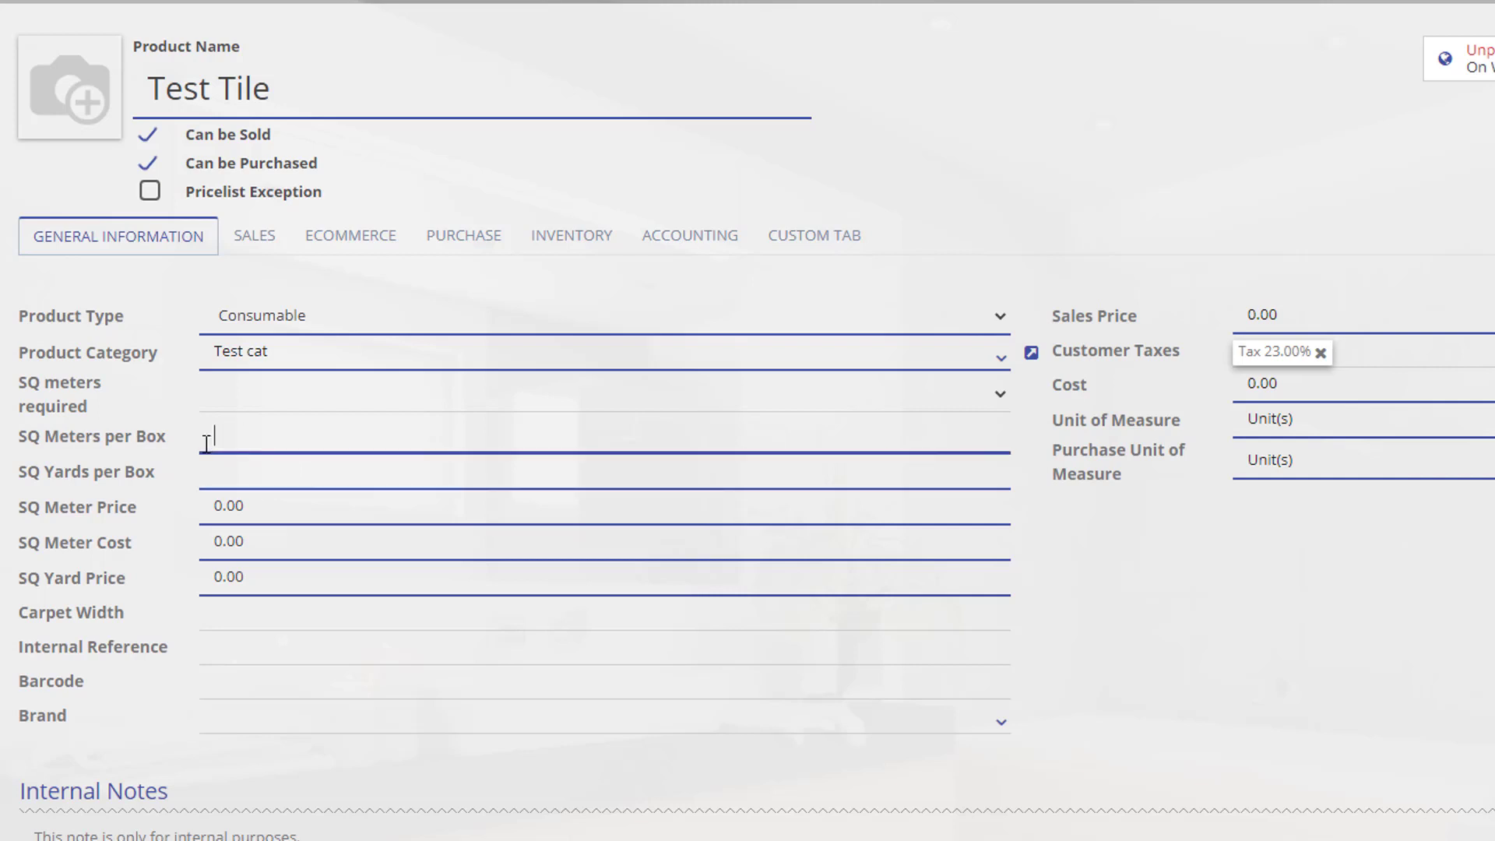
{"action": "type", "text": "1.56"}
{"action": "left_click", "coordinate": [1192, 639]}
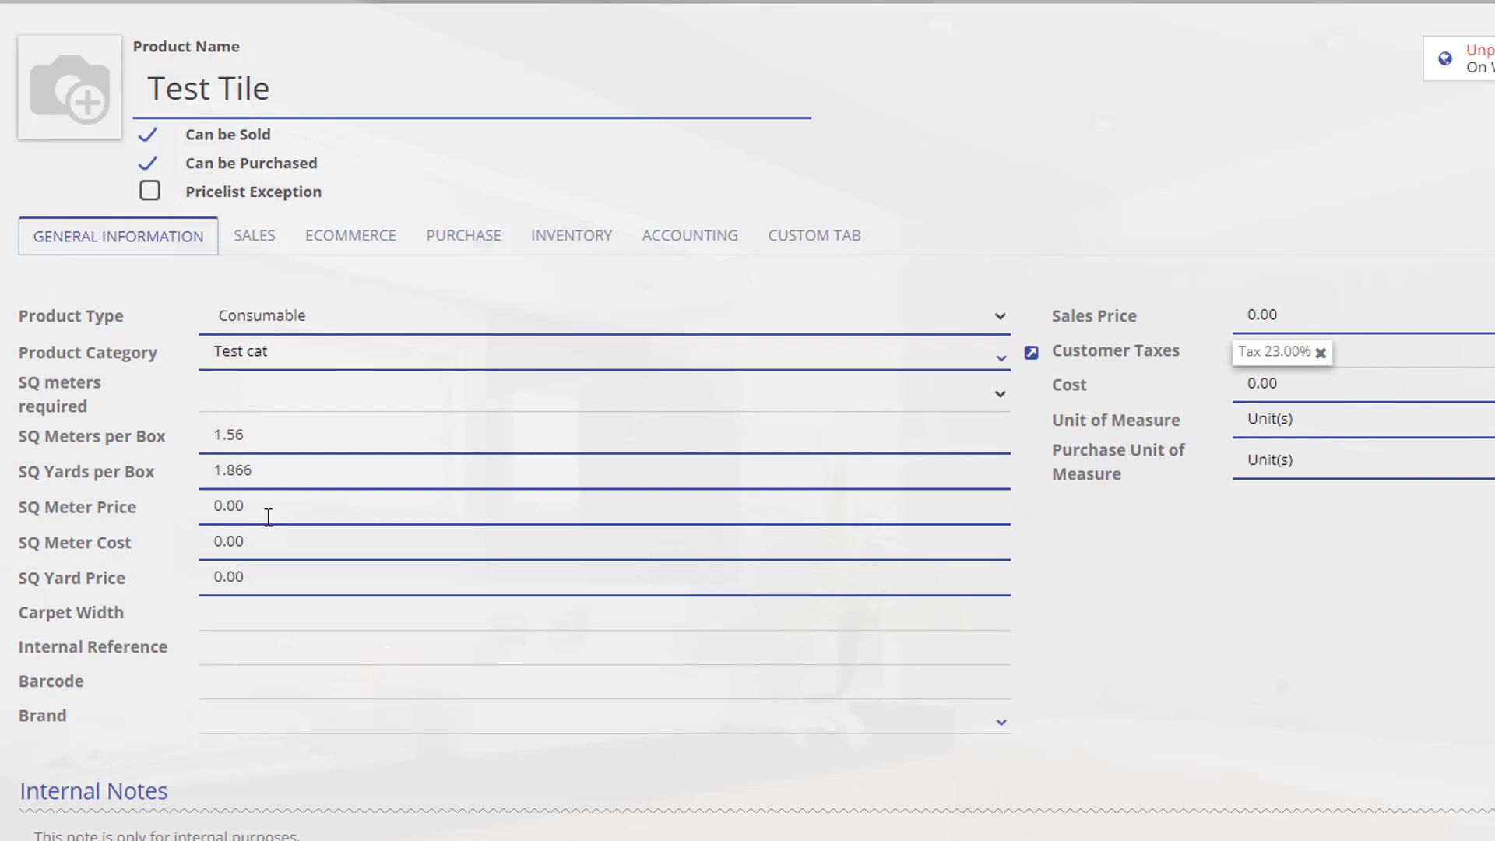
Set SQ Meter Price to 20, giving a 31.20 Sales Price.
{"action": "left_click_drag", "start_coordinate": [277, 510], "coordinate": [204, 507]}
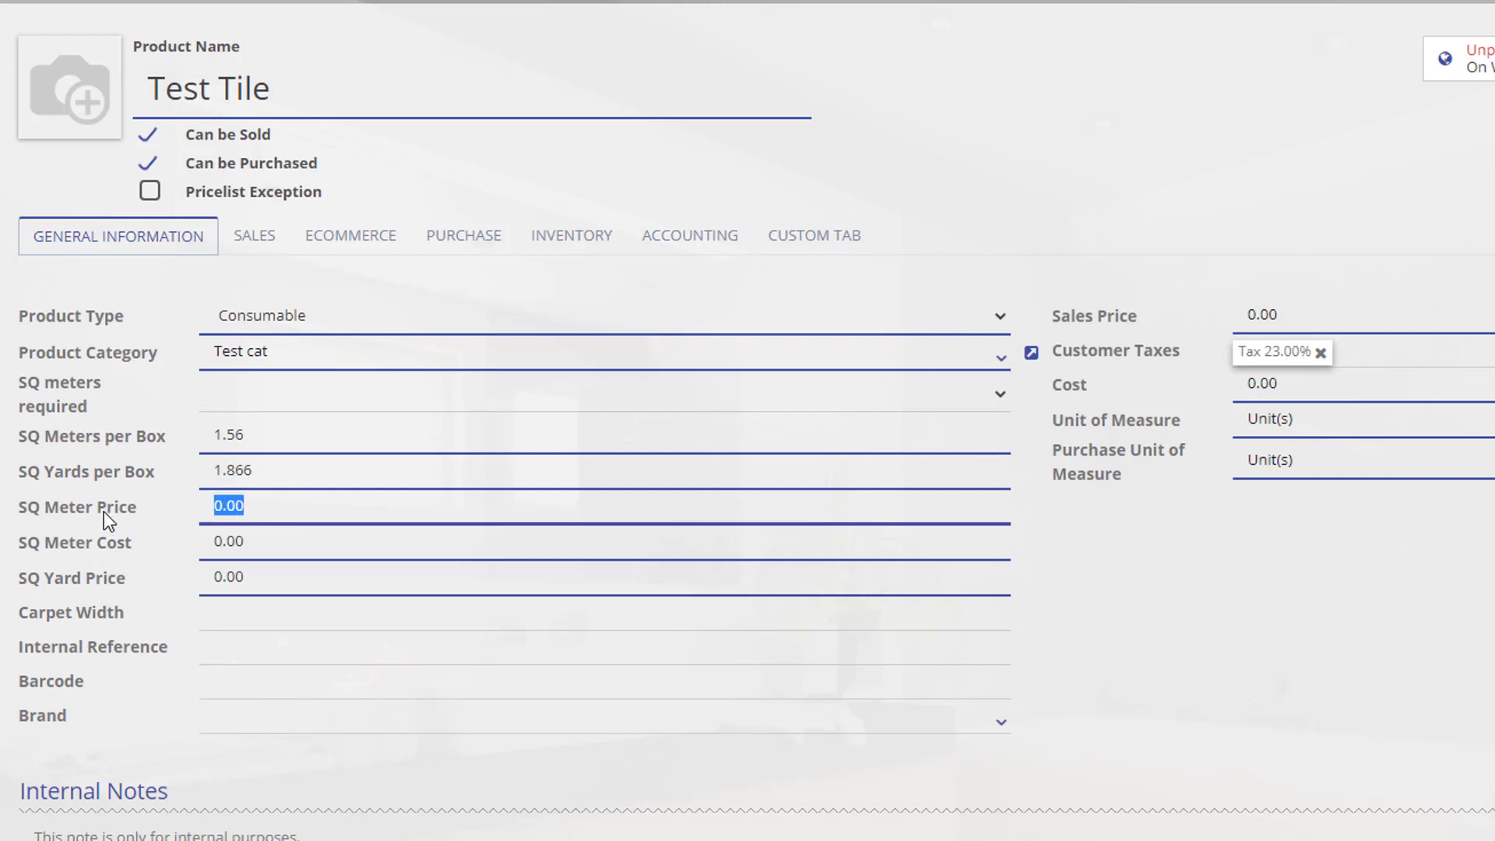
{"action": "type", "text": "20"}
{"action": "left_click", "coordinate": [260, 434]}
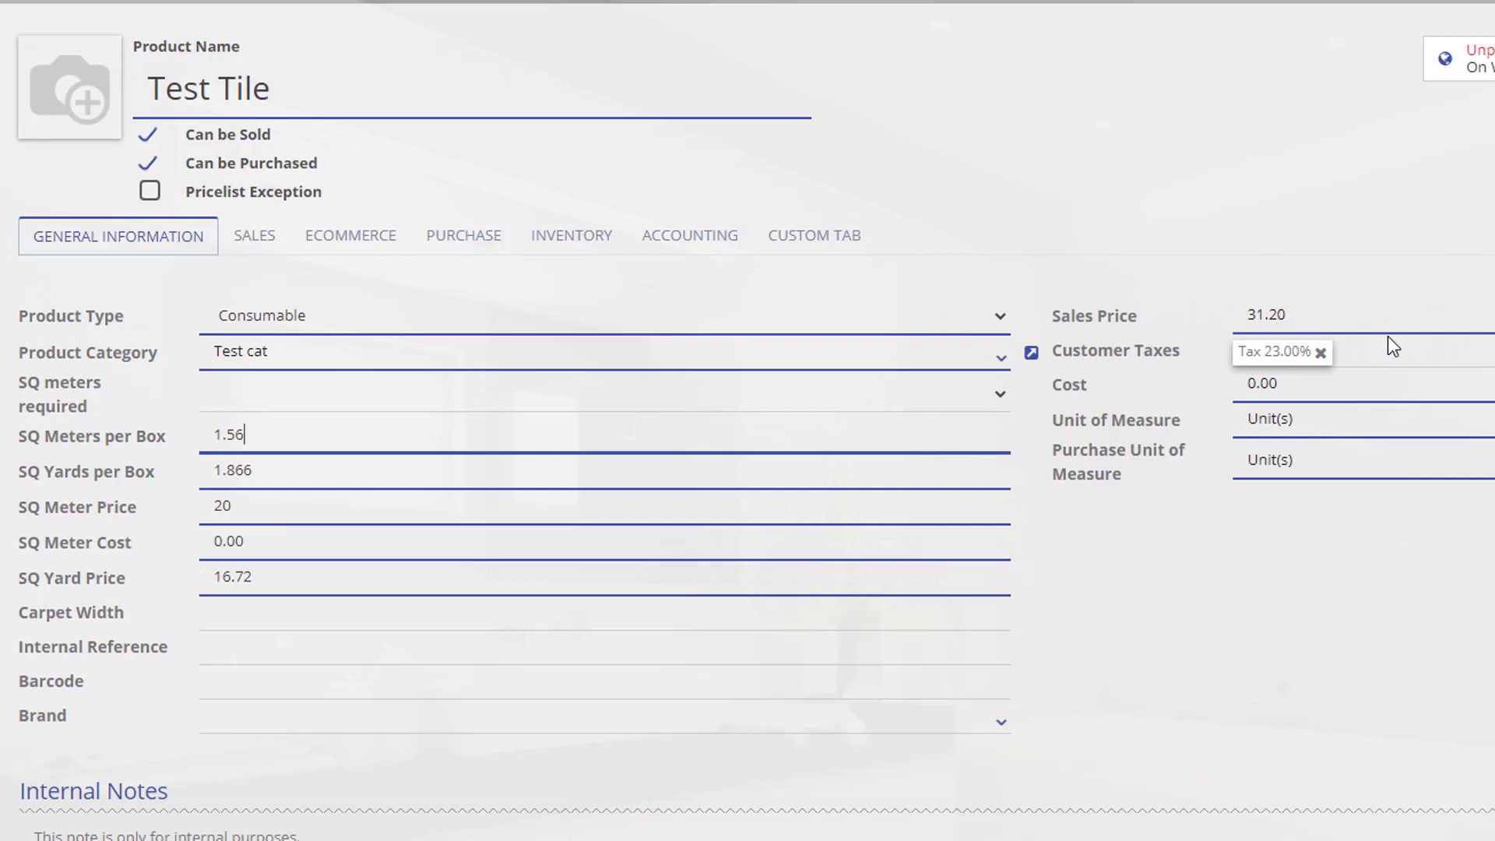
{"action": "left_click", "coordinate": [1296, 312]}
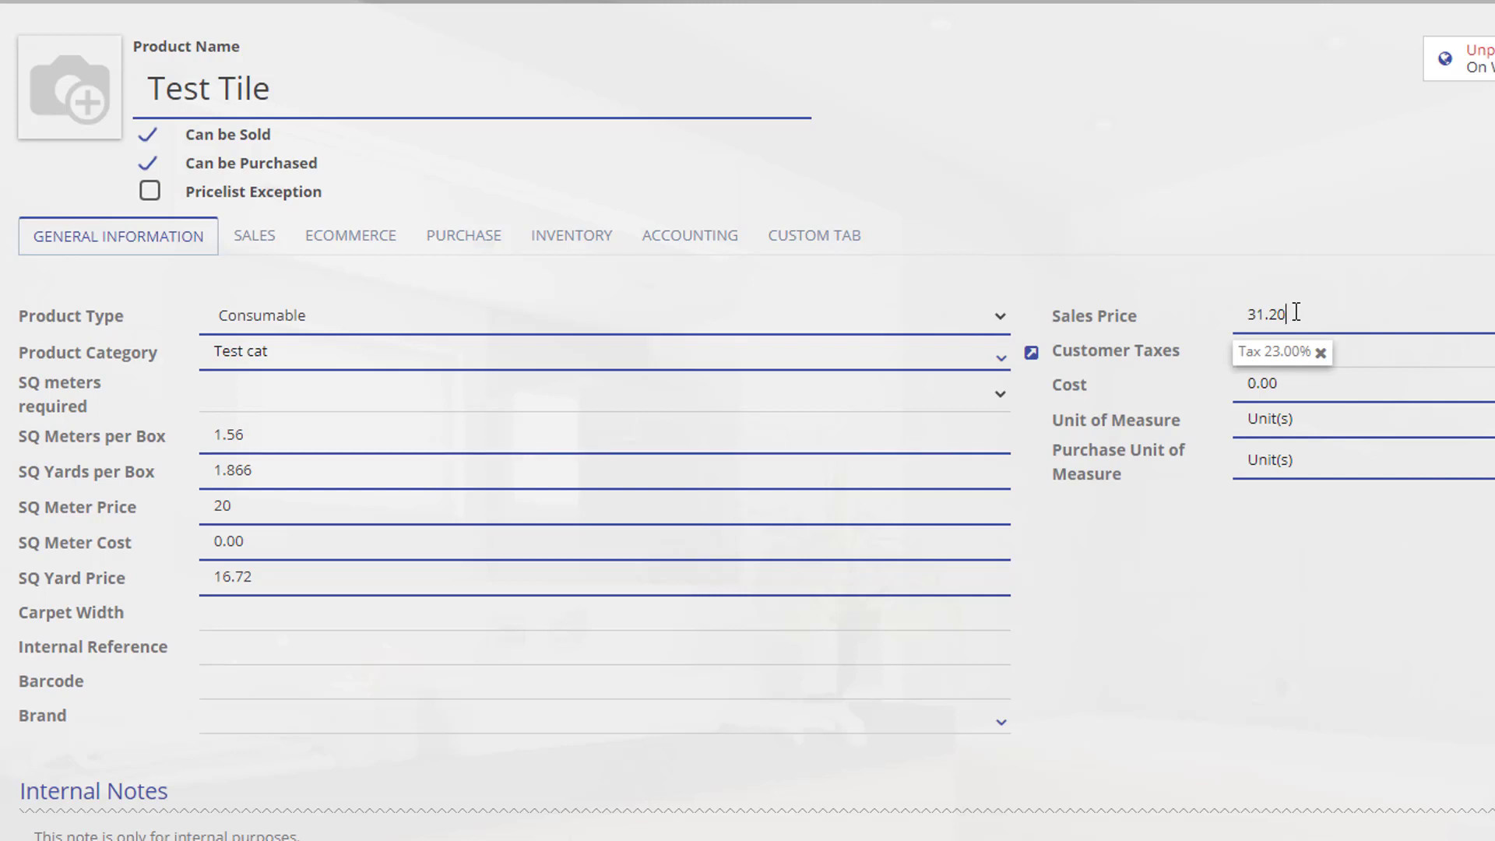
{"action": "left_click_drag", "start_coordinate": [1296, 313], "coordinate": [1253, 312]}
{"action": "left_click", "coordinate": [973, 259]}
Review the SQ Meter Cost and Sales Price, then clear the SQ Meter Price.
{"action": "left_click_drag", "start_coordinate": [246, 542], "coordinate": [202, 541]}
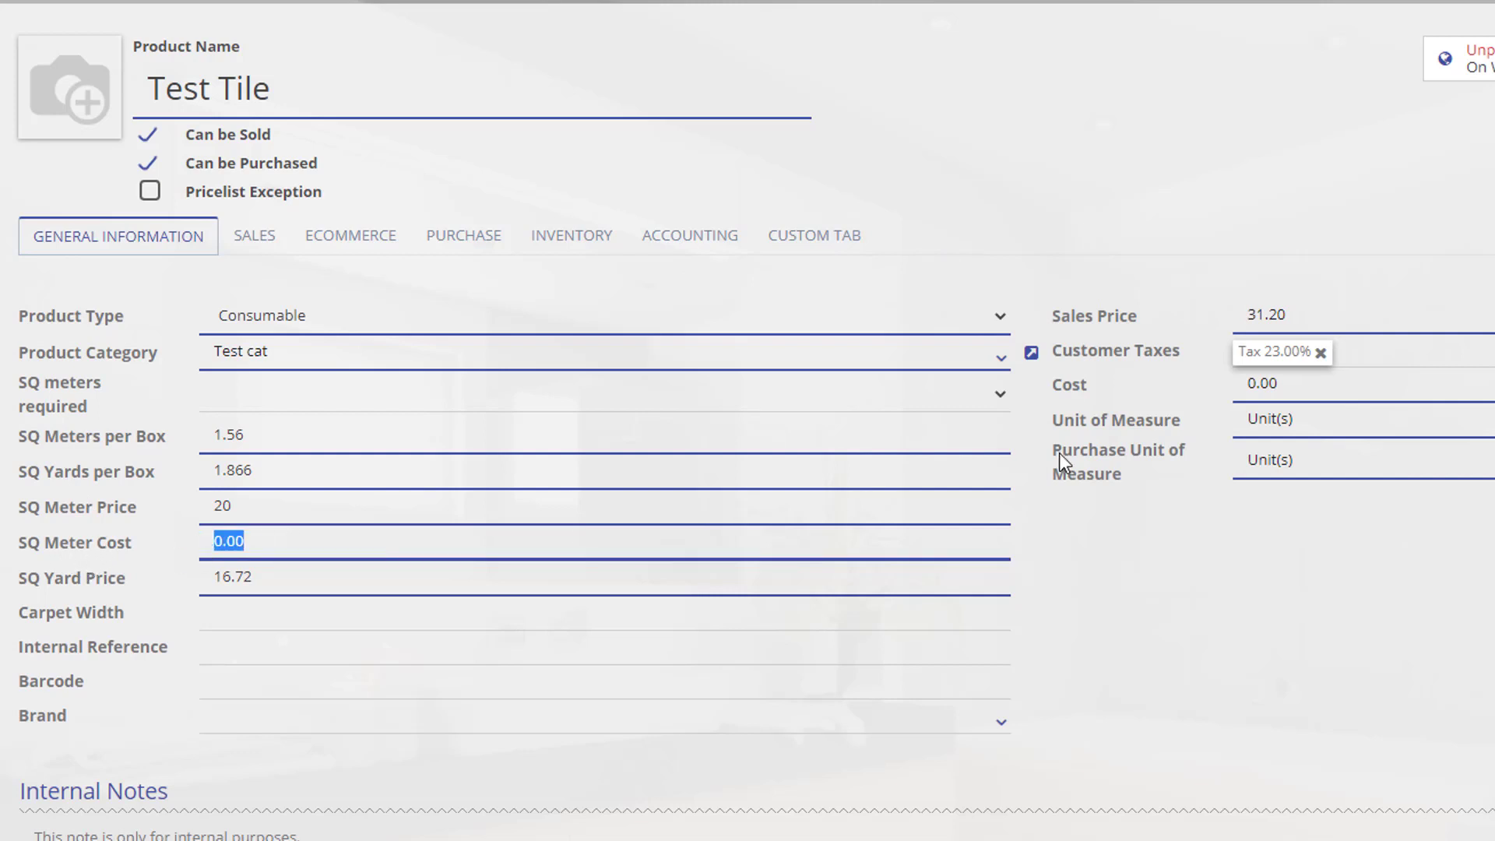
{"action": "left_click", "coordinate": [1194, 243]}
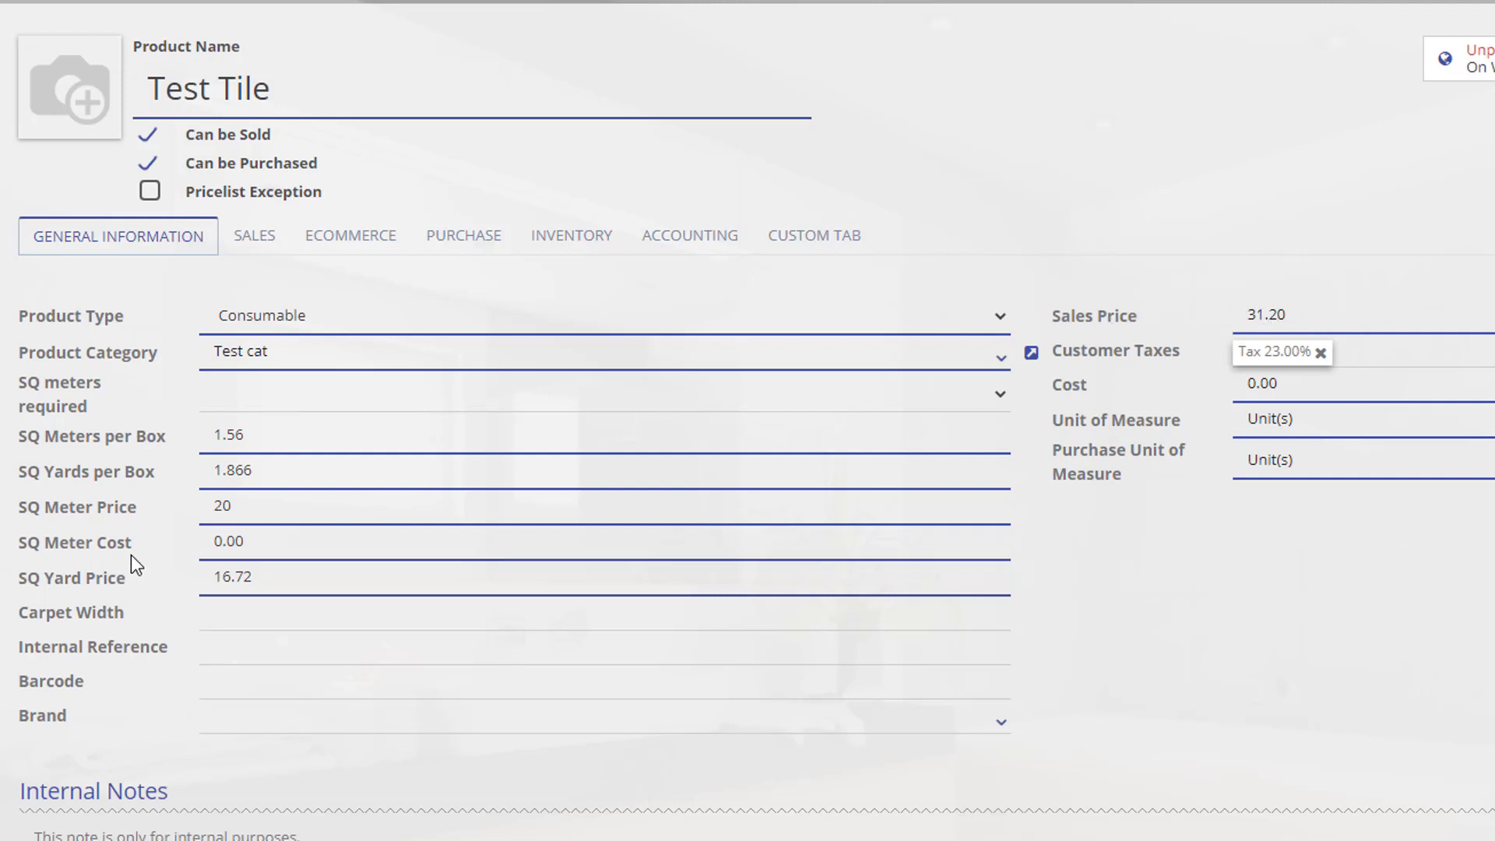
{"action": "left_click_drag", "start_coordinate": [250, 507], "coordinate": [204, 507]}
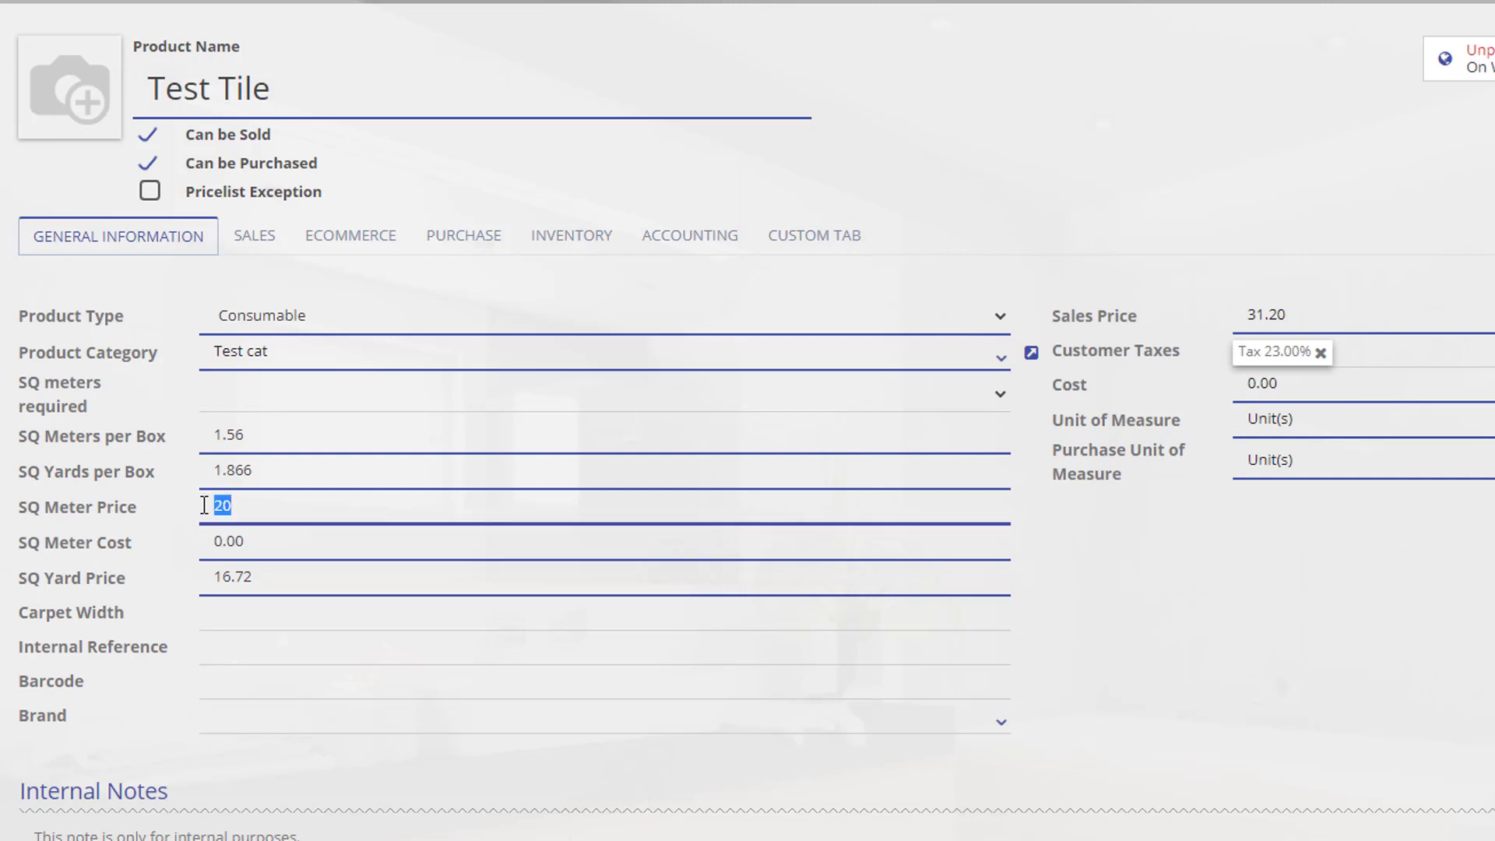
{"action": "left_click_drag", "start_coordinate": [1291, 315], "coordinate": [1255, 314]}
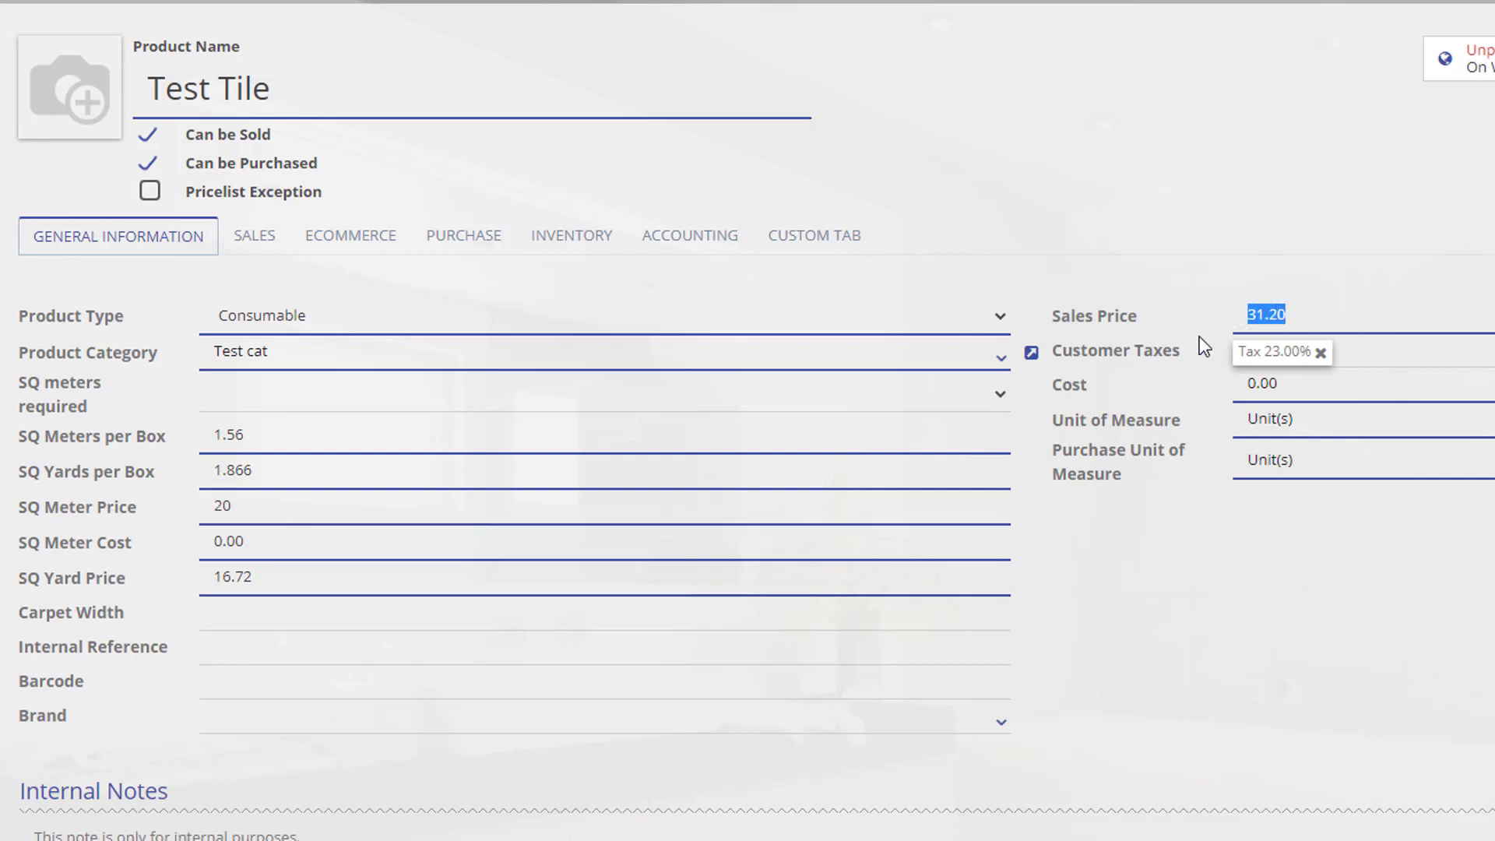
{"action": "left_click", "coordinate": [1139, 353]}
{"action": "left_click", "coordinate": [220, 504]}
{"action": "left_click_drag", "start_coordinate": [251, 507], "coordinate": [172, 520]}
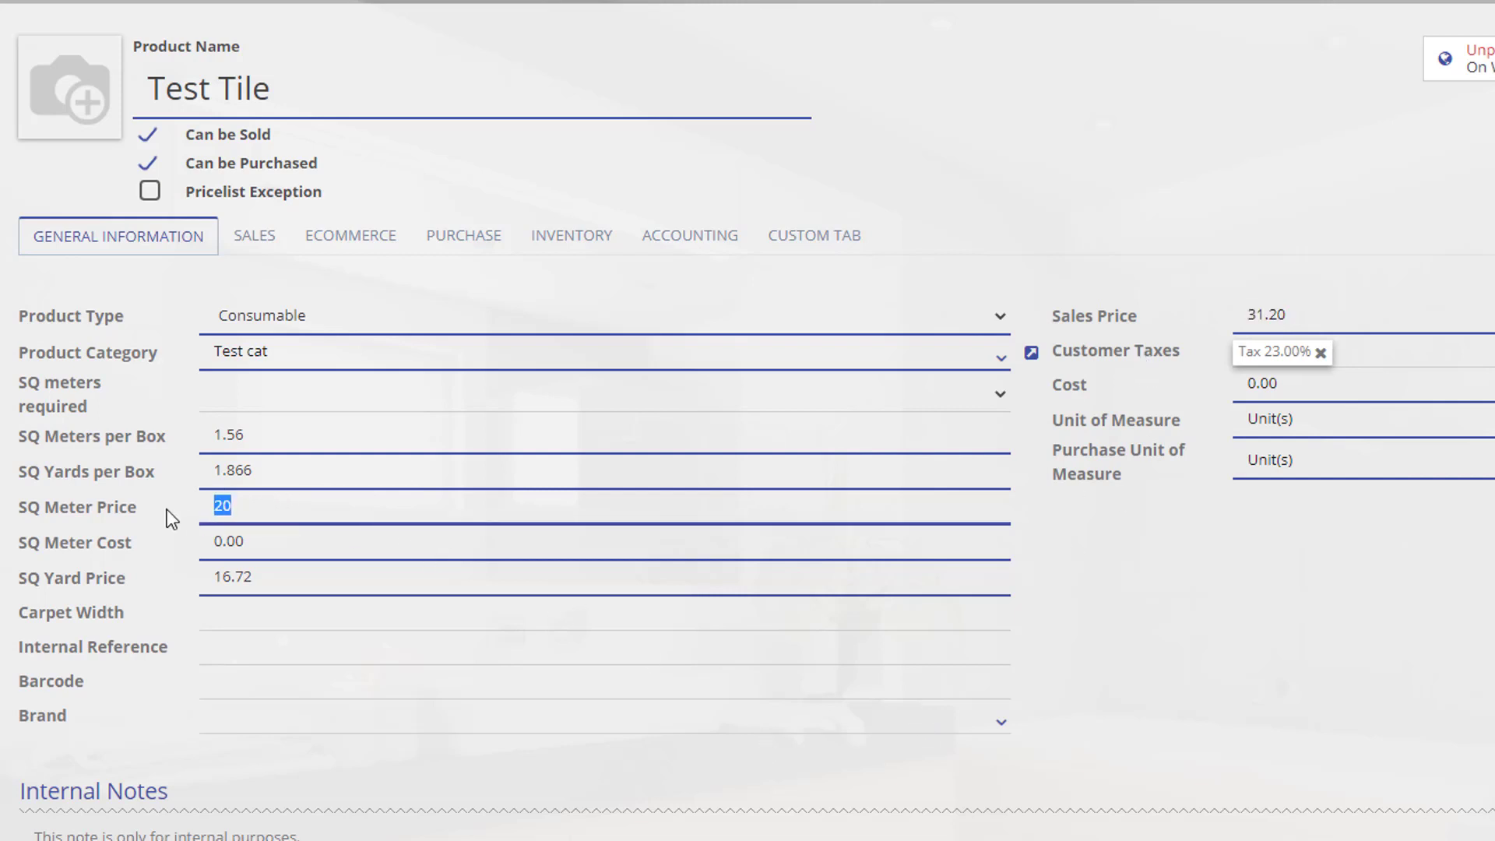
{"action": "key", "text": "BackSpace"}
Enter 30 as SQ Meter Price, yielding 46.80 Sales Price and 25.08 SQ Yard Price.
{"action": "left_click", "coordinate": [287, 588]}
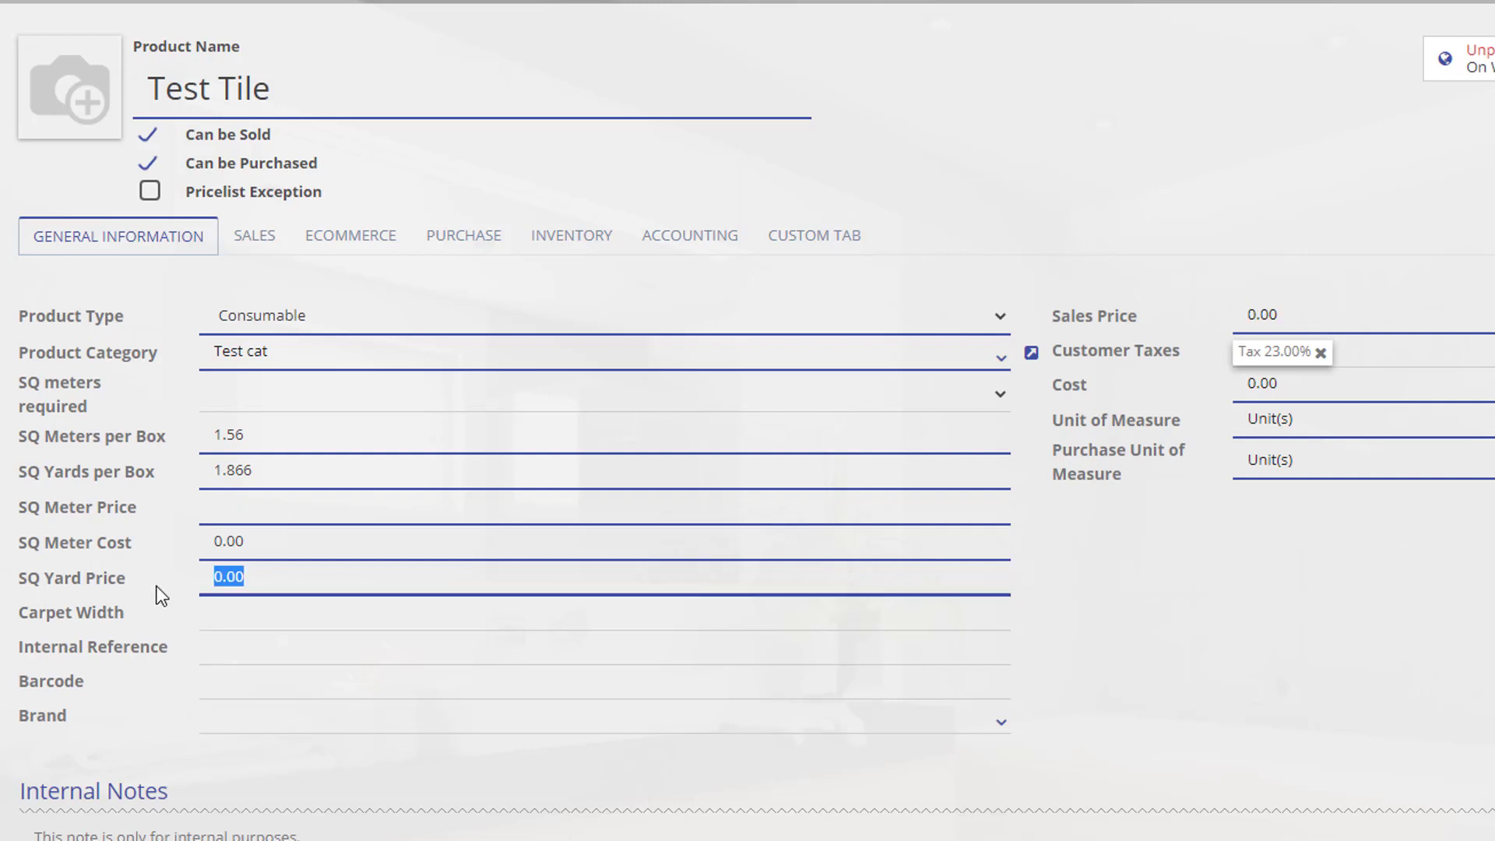
{"action": "left_click", "coordinate": [1134, 573]}
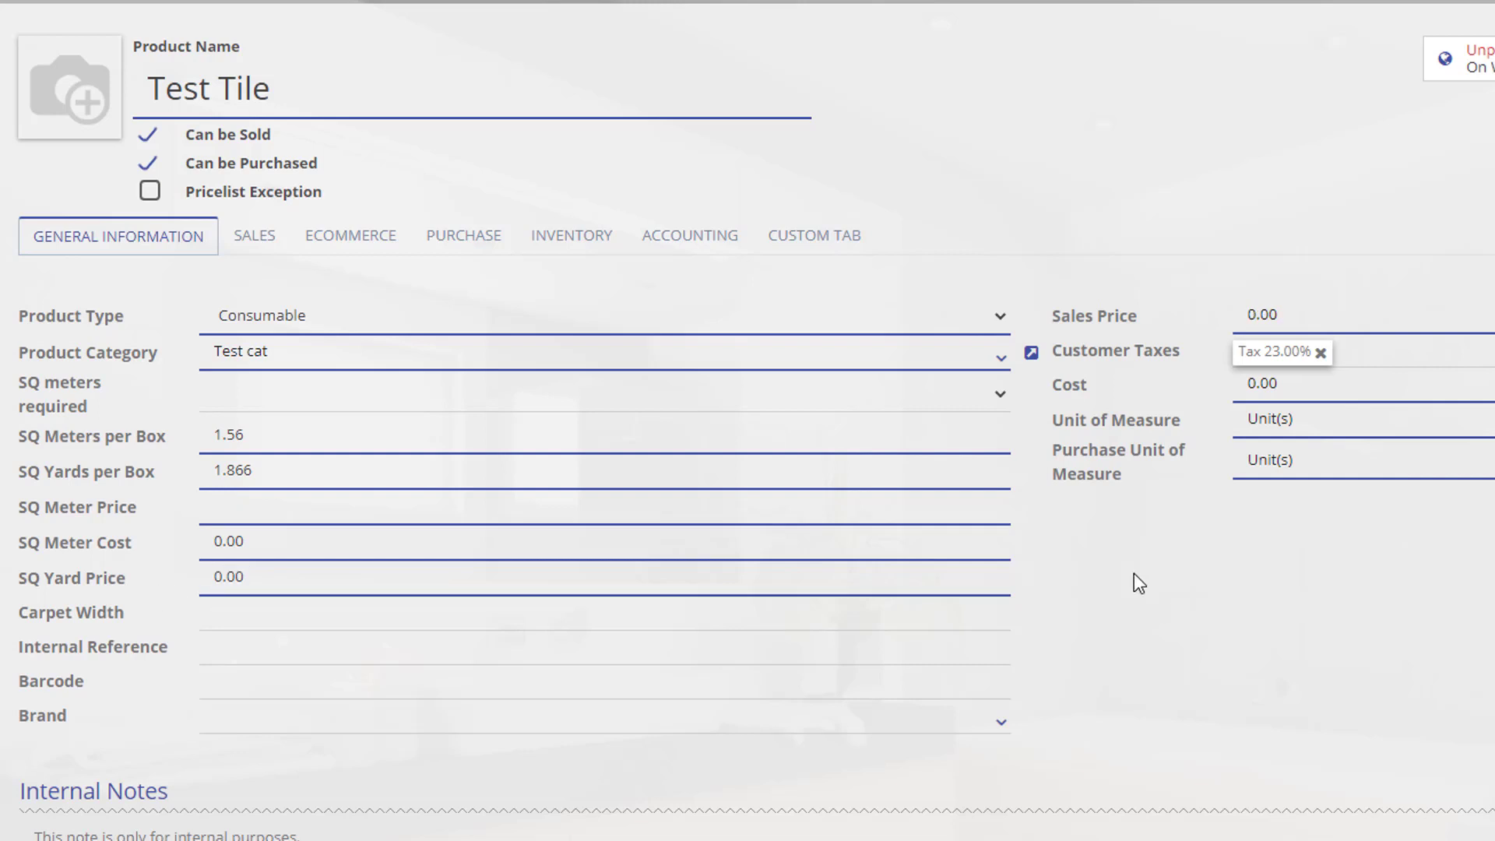
{"action": "left_click", "coordinate": [240, 510]}
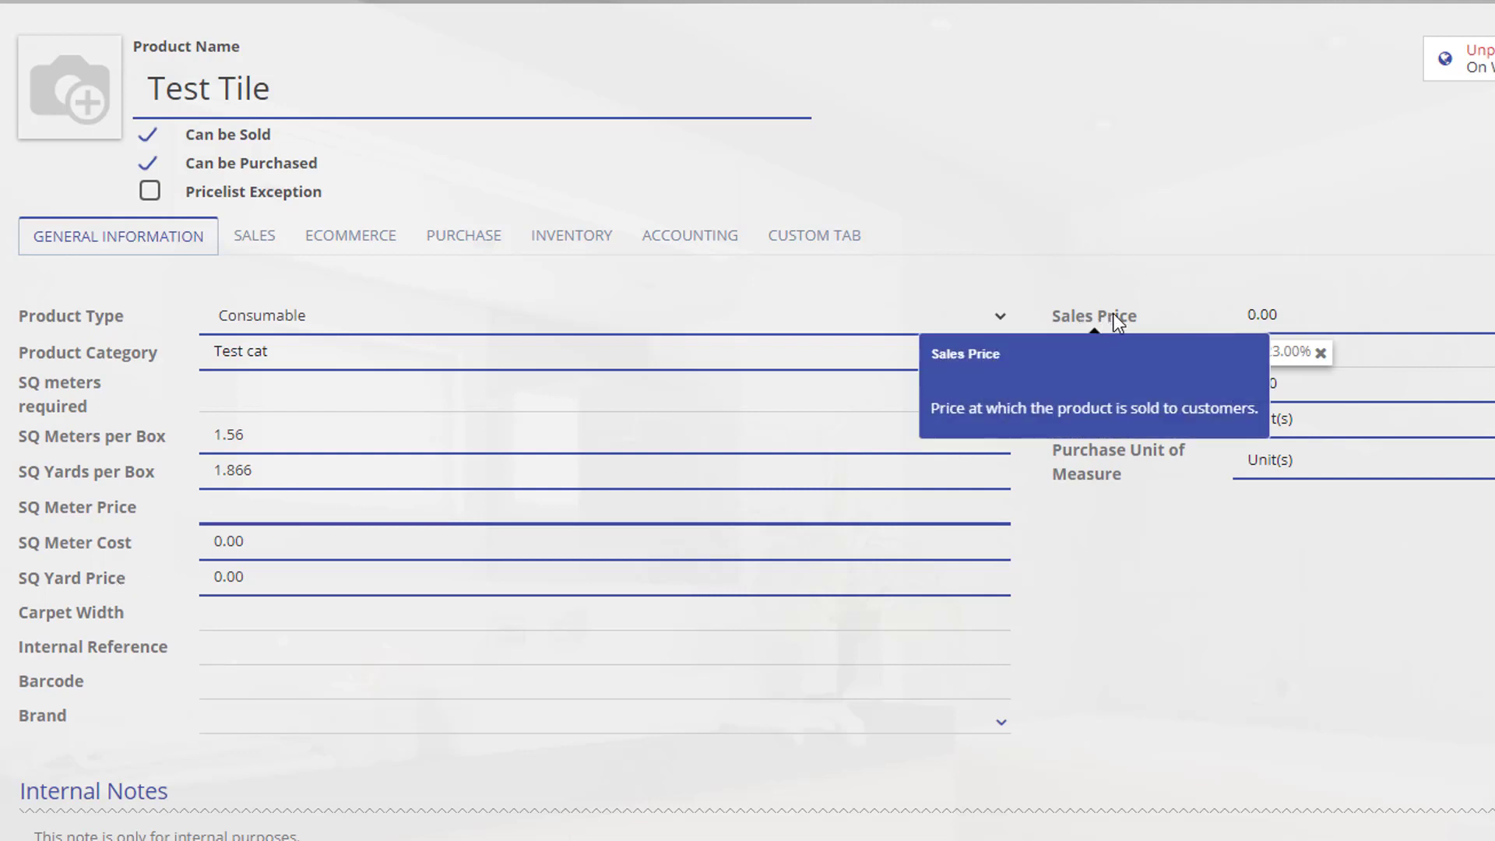
{"action": "type", "text": "30"}
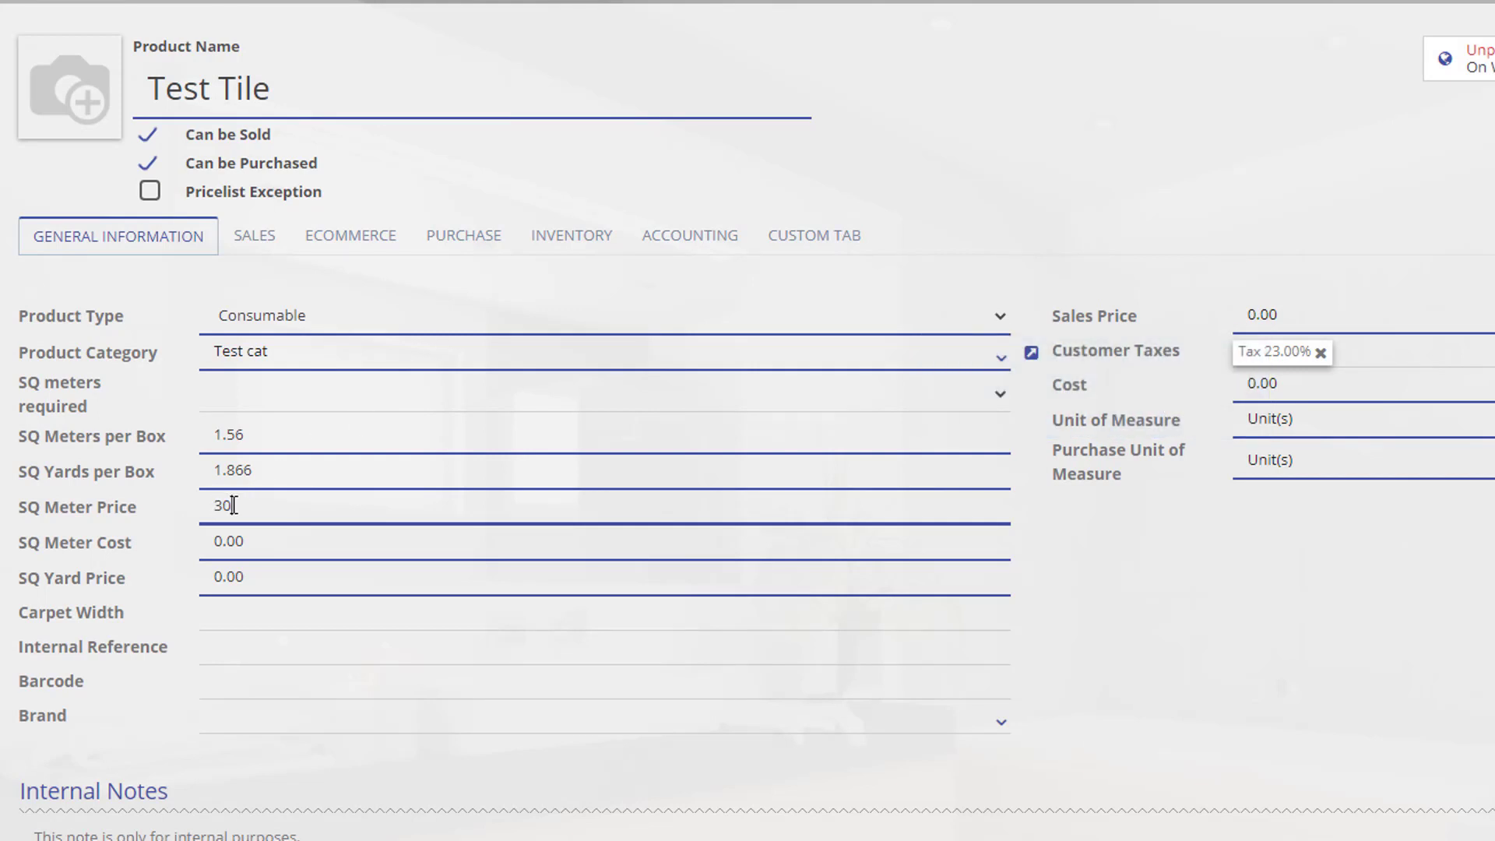
{"action": "left_click", "coordinate": [1114, 601]}
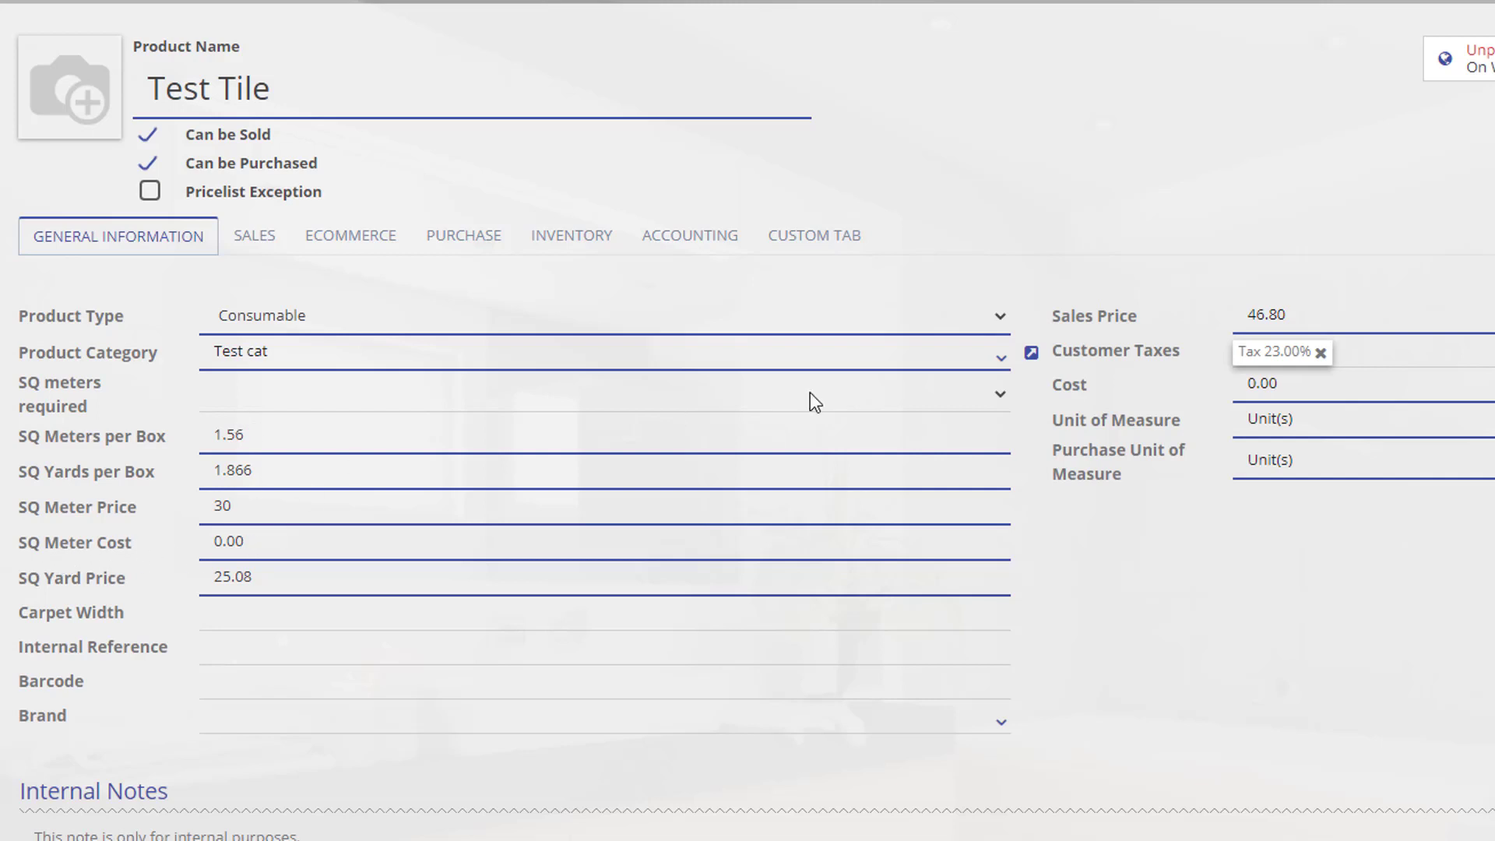
Set SQ Meter Cost to 20 so the Cost becomes 31.20.
{"action": "mouse_move", "coordinate": [1285, 389]}
{"action": "left_mouse_down"}
{"action": "mouse_move", "coordinate": [1240, 390]}
{"action": "mouse_move", "coordinate": [1273, 389]}
{"action": "left_mouse_up"}
{"action": "left_click_drag", "start_coordinate": [294, 541], "coordinate": [211, 542]}
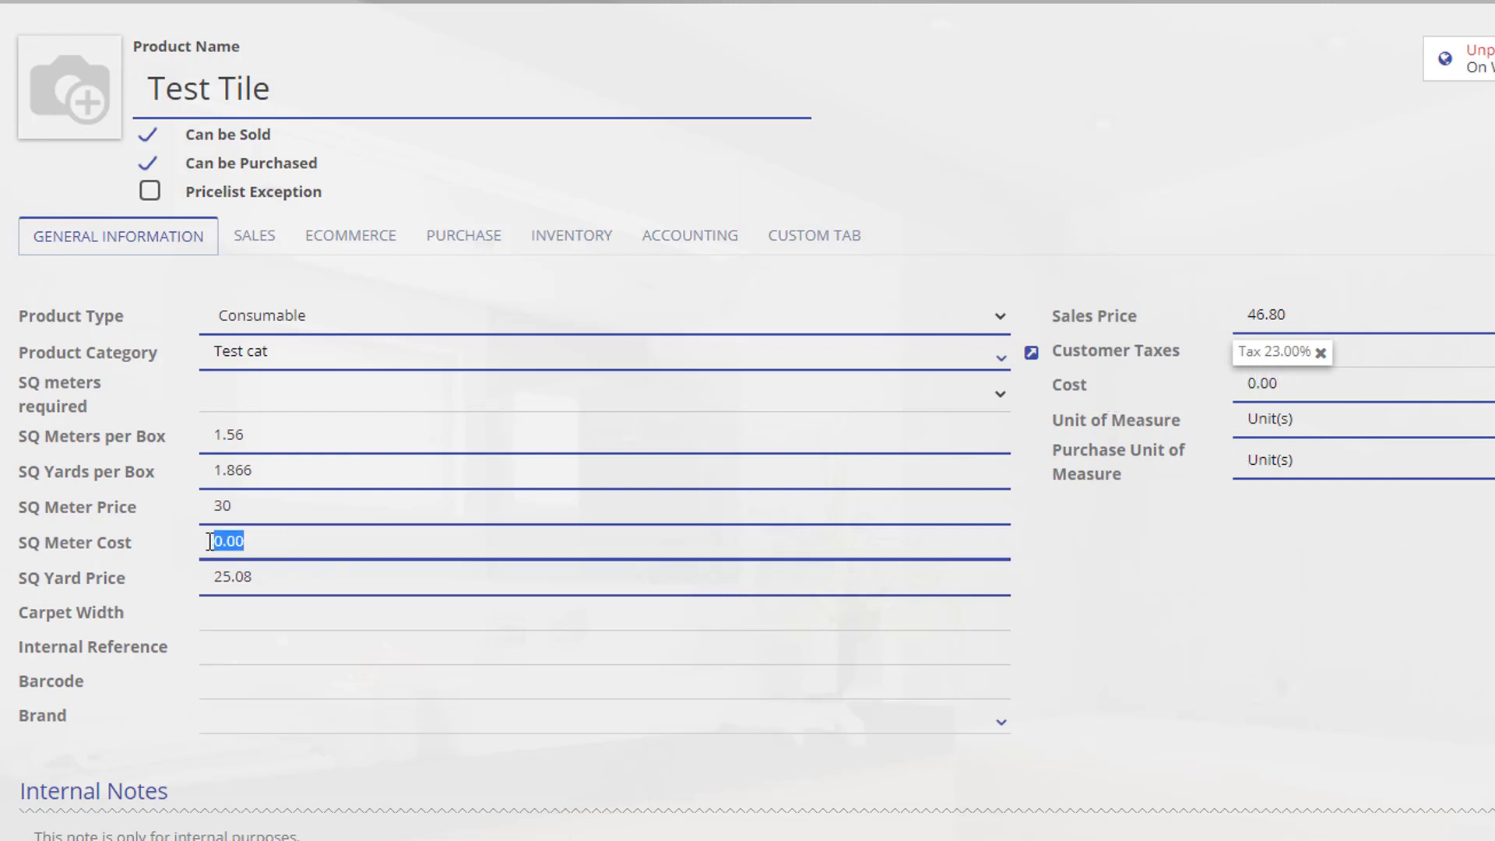
{"action": "type", "text": "20"}
{"action": "left_click", "coordinate": [1325, 653]}
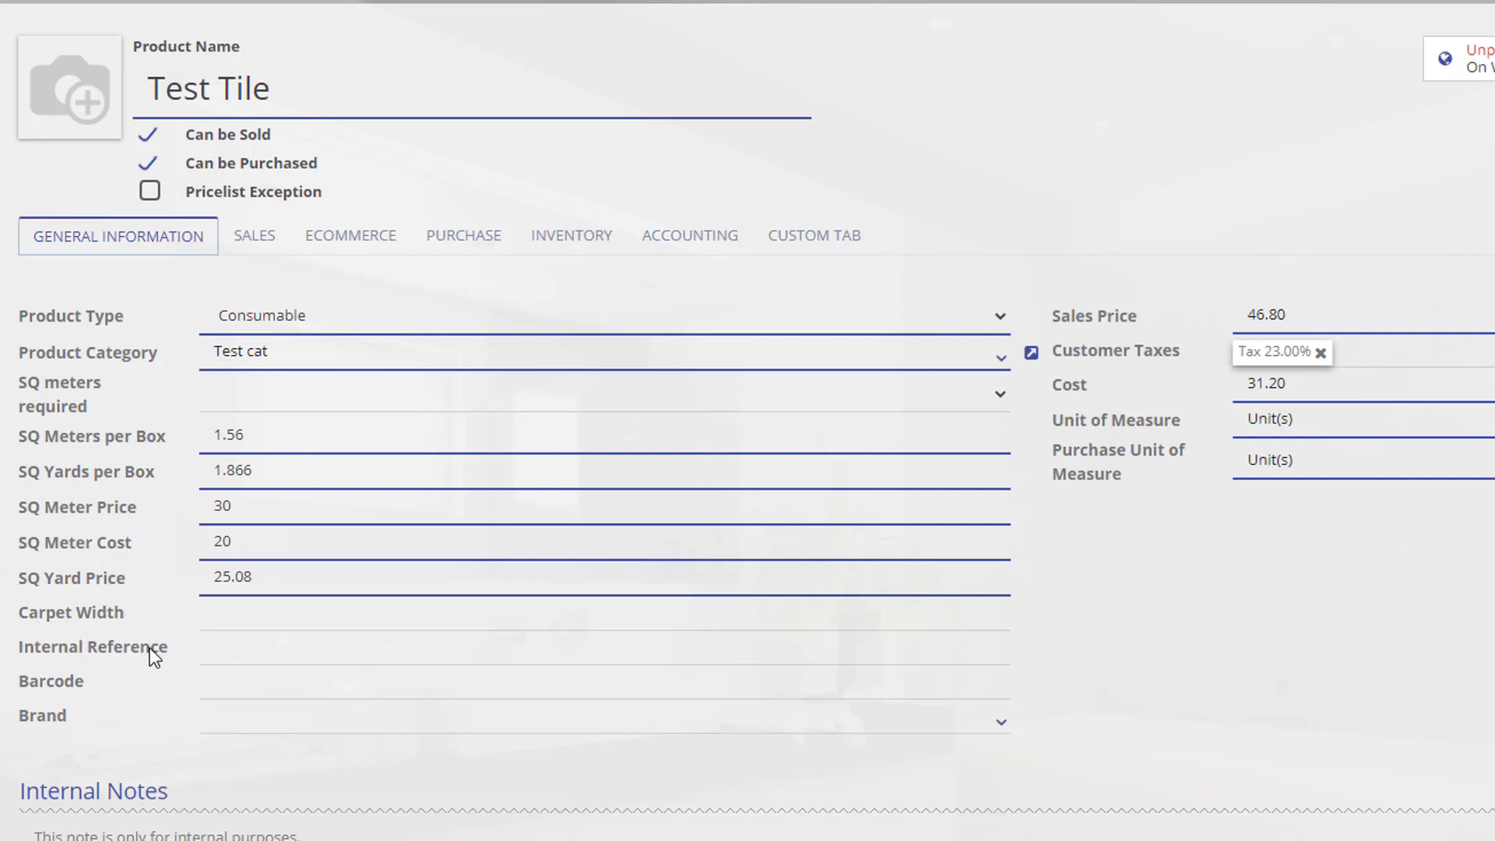
Enter Internal Reference 123456, leaving Brand empty.
{"action": "left_click", "coordinate": [242, 648]}
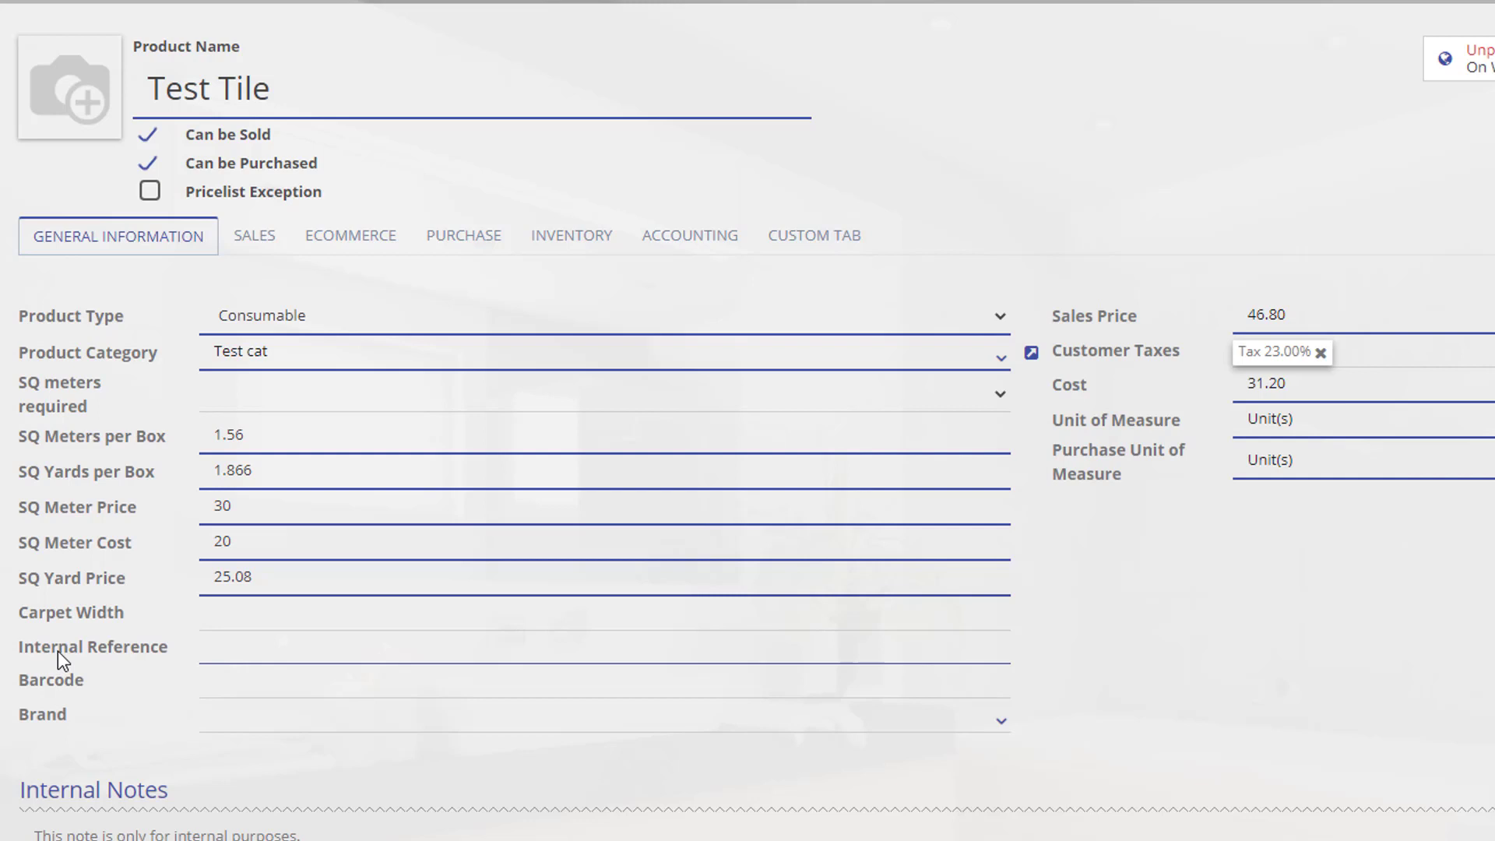
{"action": "type", "text": "123456"}
{"action": "left_click", "coordinate": [988, 724]}
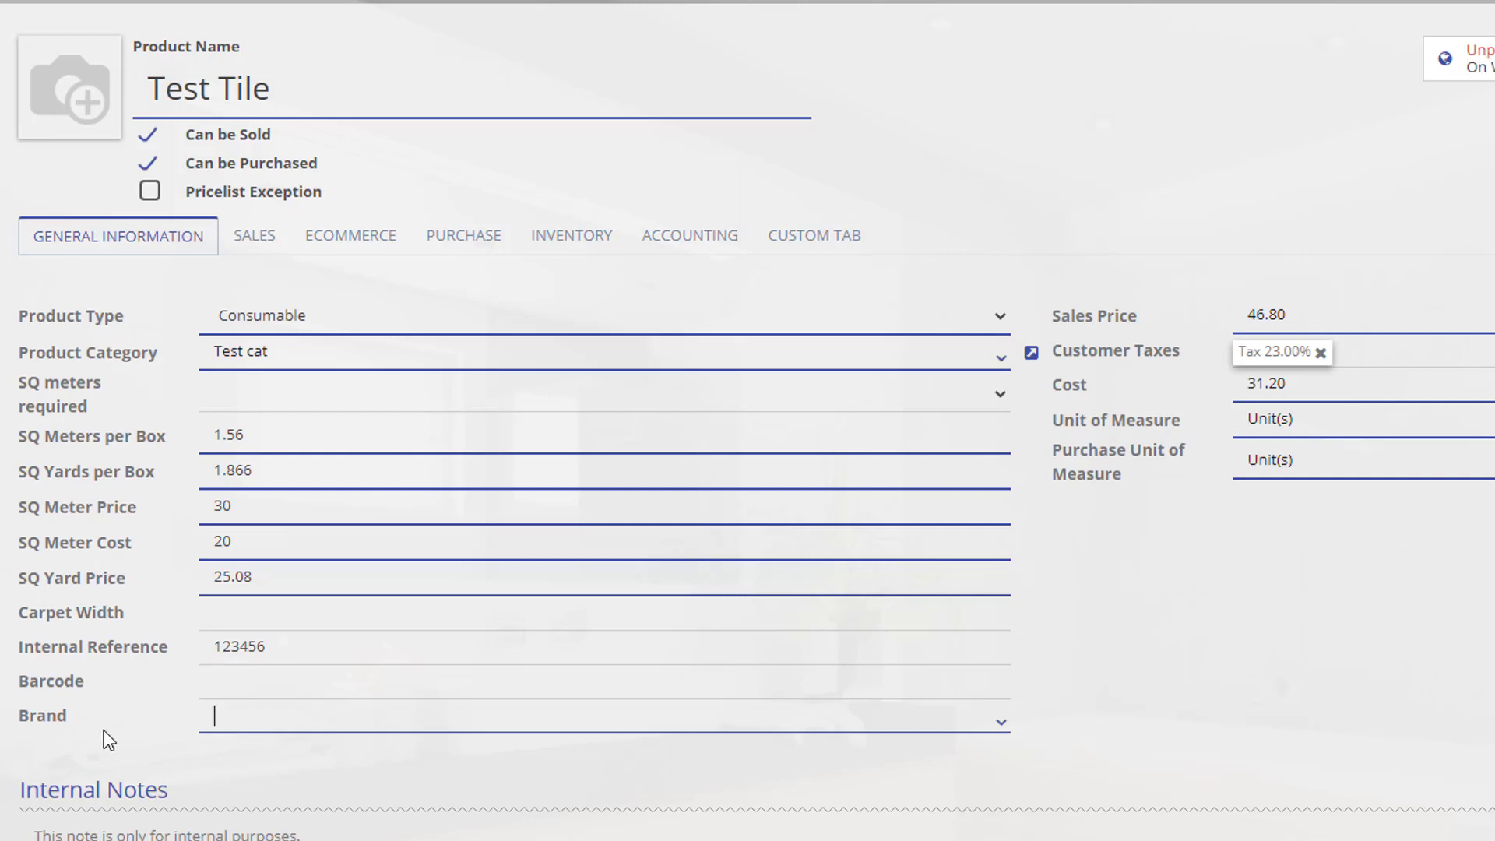
{"action": "left_click", "coordinate": [60, 835]}
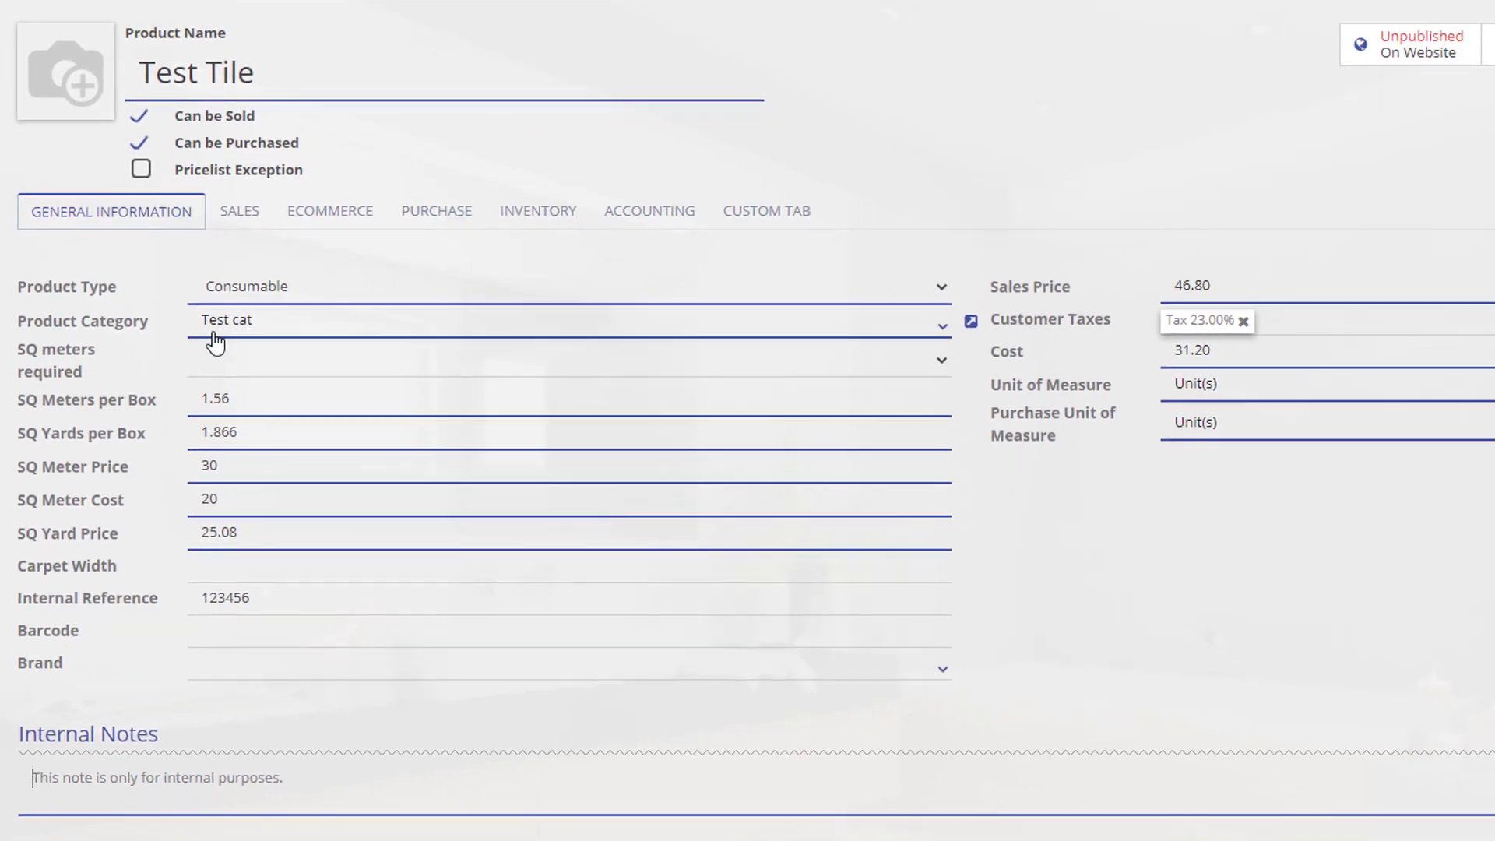
Show Test Tile's sales settings, including the Point Of Sale Category option.
{"action": "left_click", "coordinate": [239, 228]}
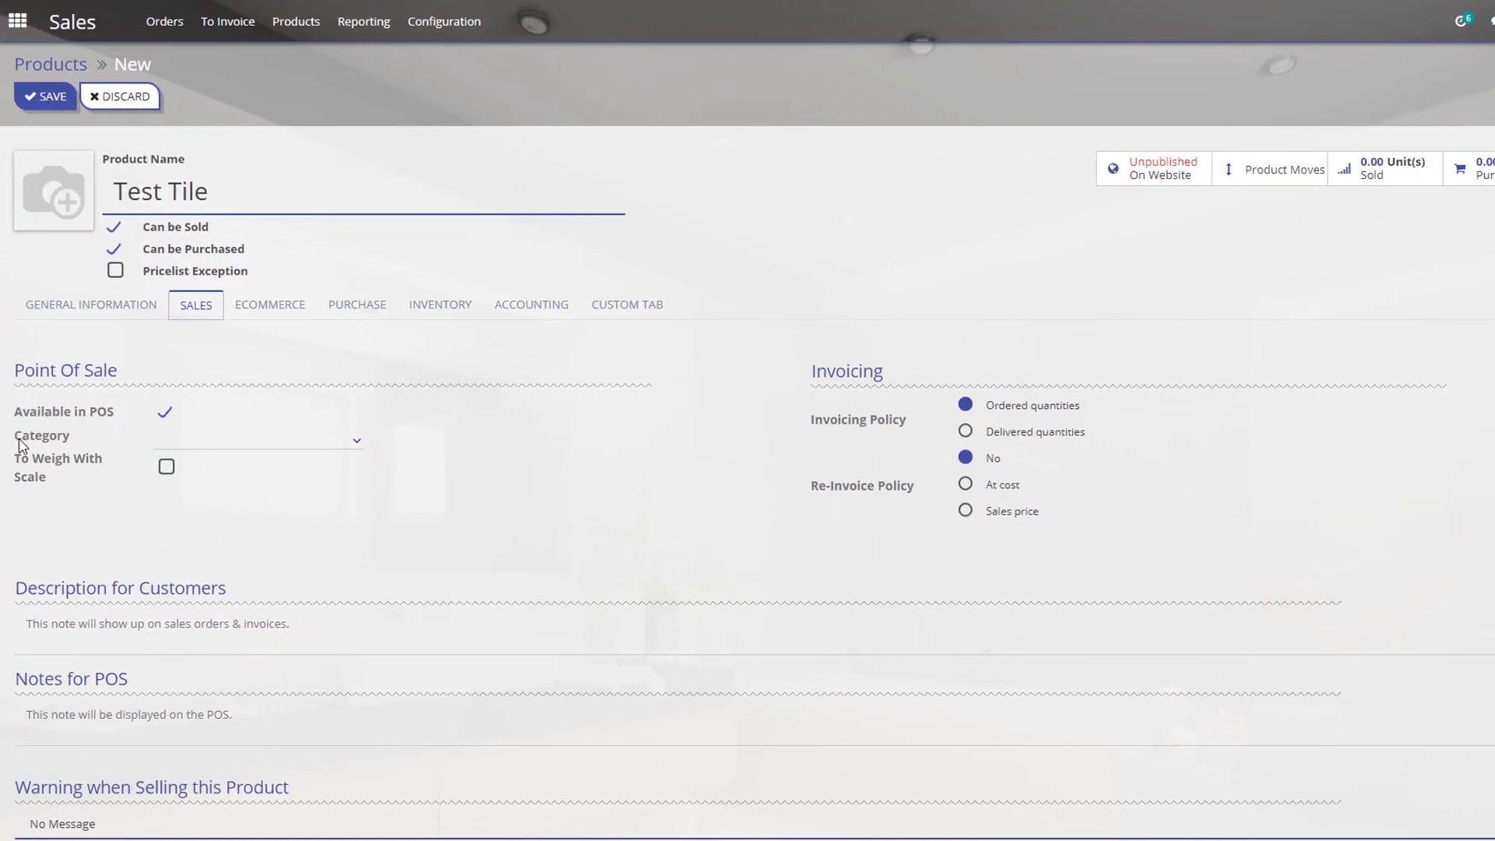
{"action": "mouse_move", "coordinate": [34, 442]}
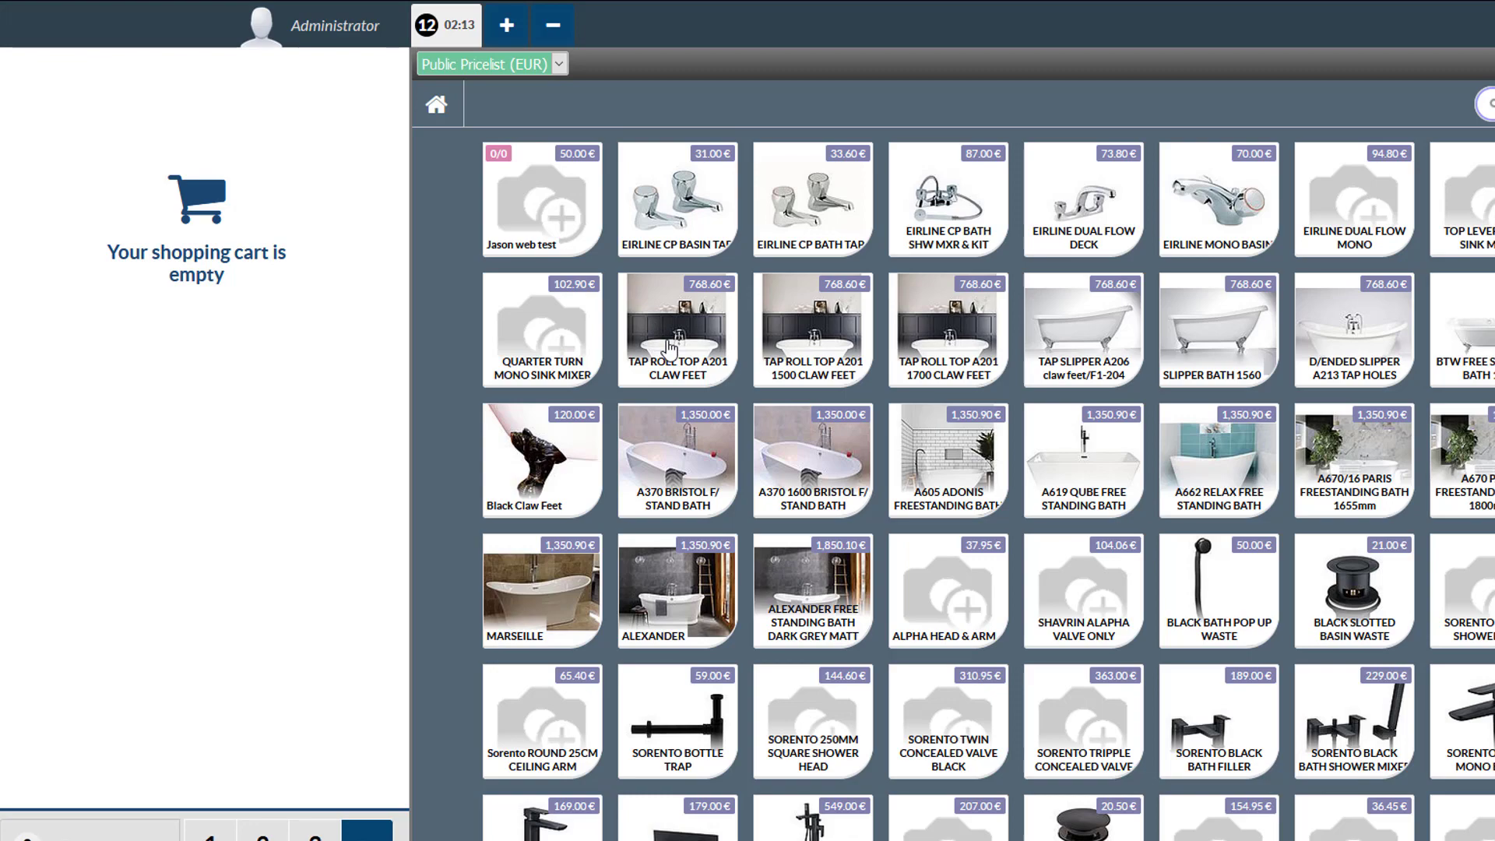
Toggle browser full-screen off and back on with F11.
{"action": "key", "text": "F11"}
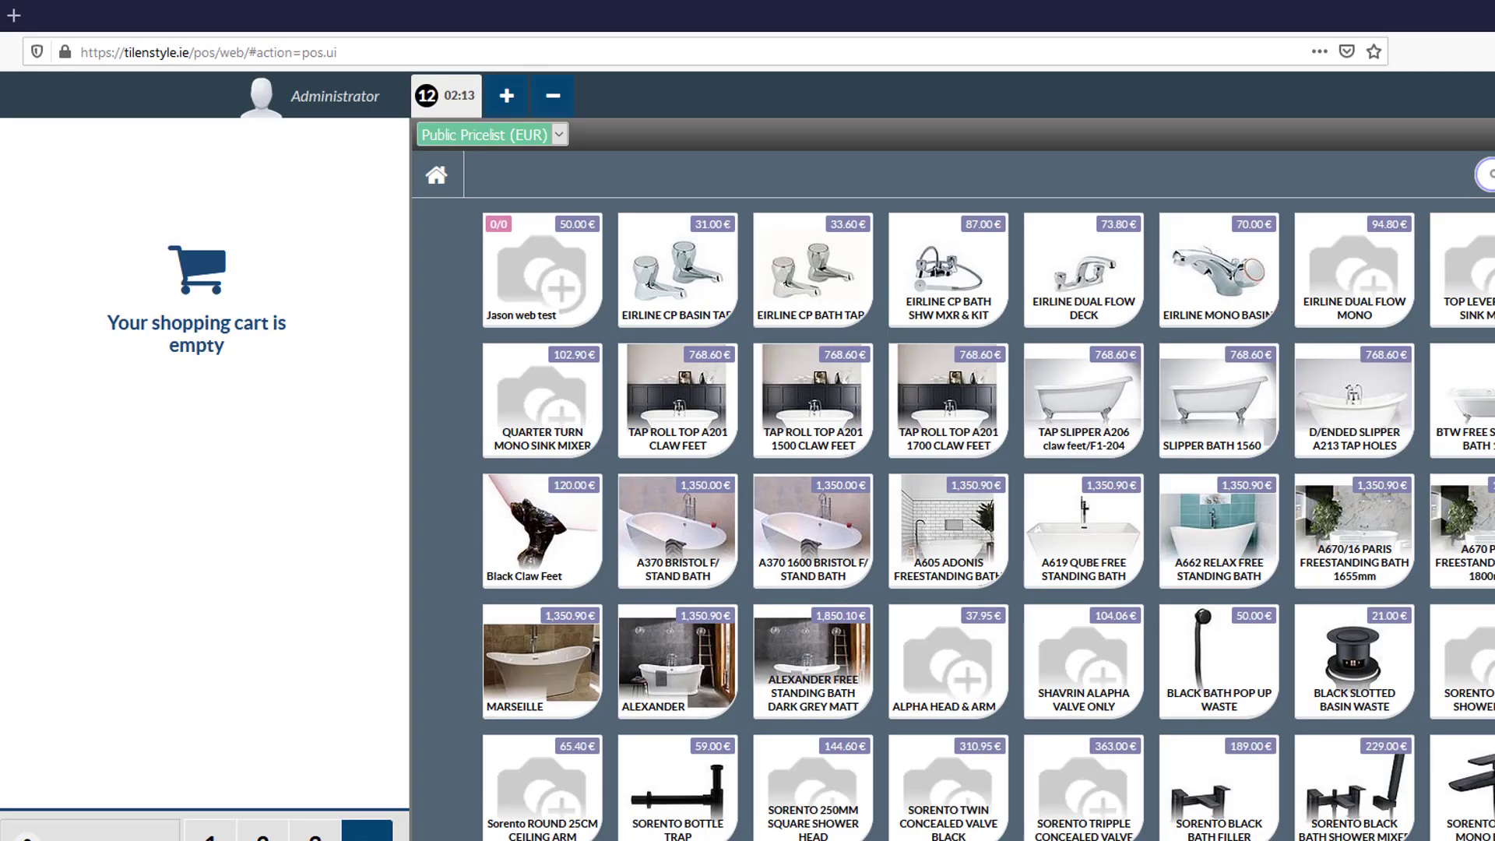
{"action": "key", "text": "F11"}
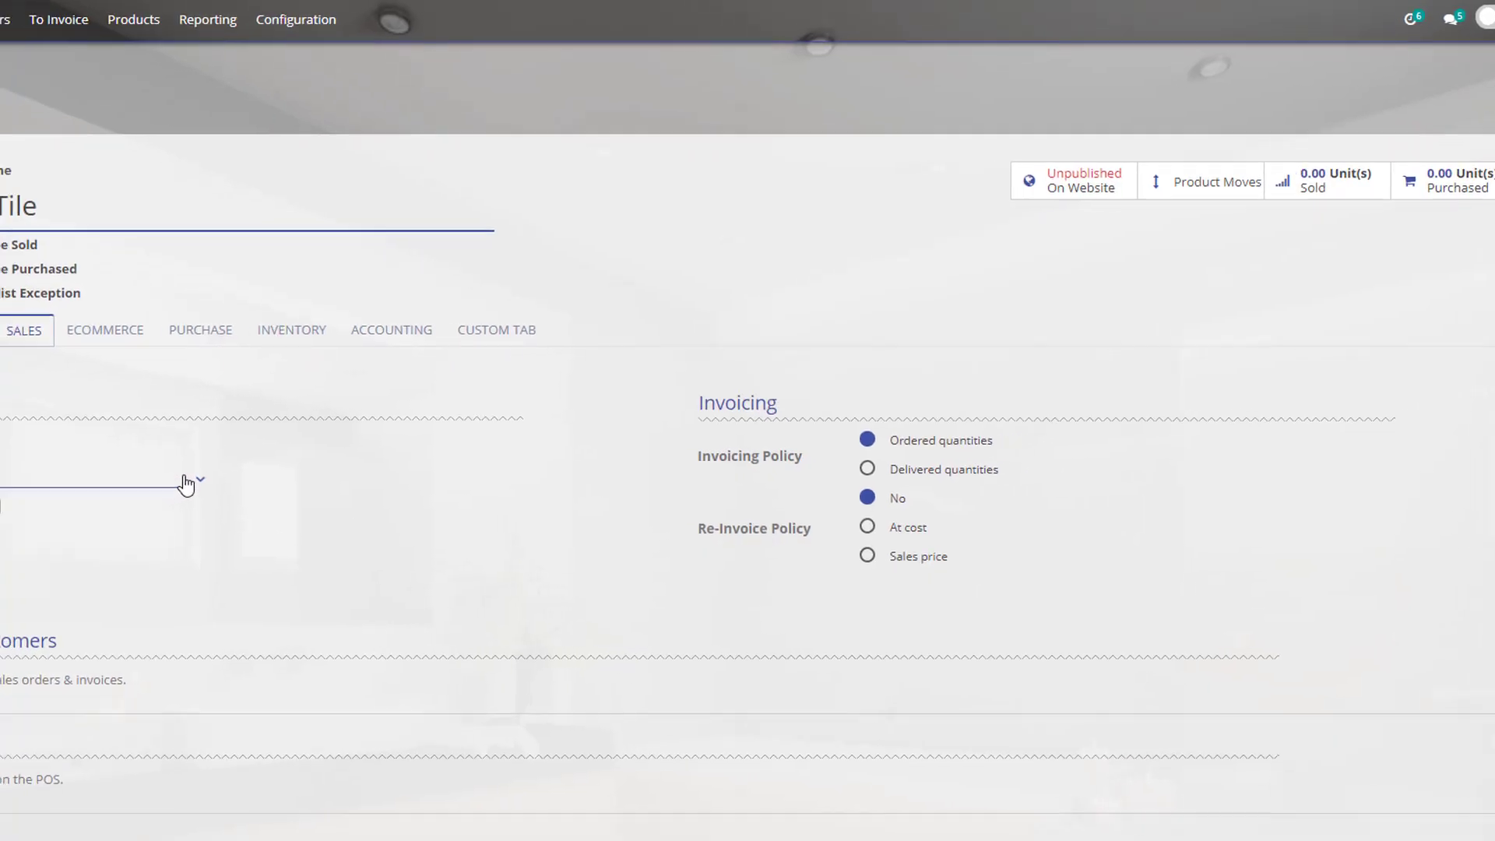
Create a new POS category named 'Admin' from Test Tile's category field.
{"action": "left_click", "coordinate": [185, 485]}
{"action": "left_click", "coordinate": [81, 505]}
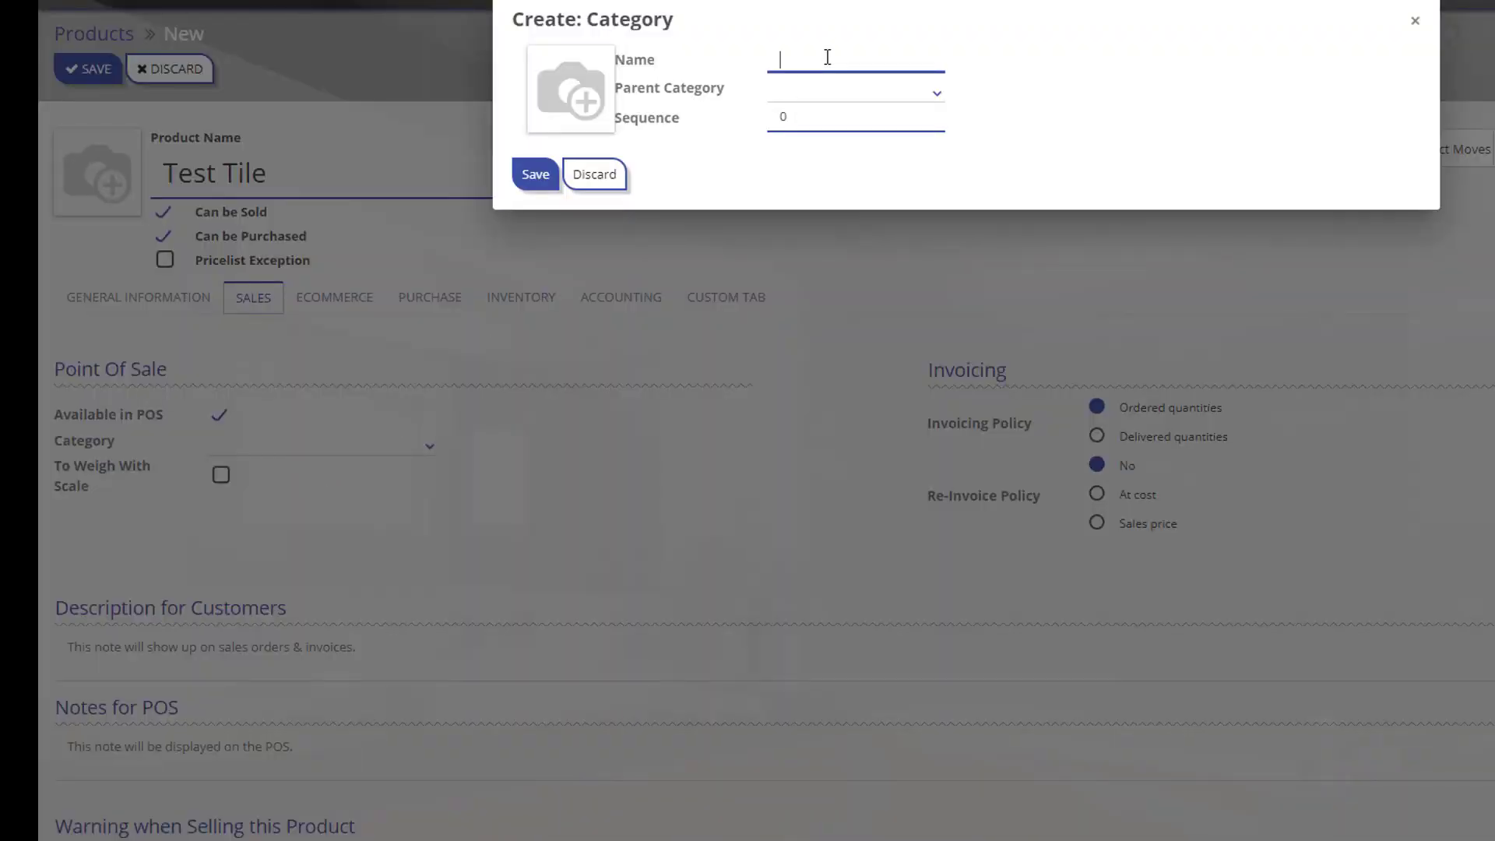
{"action": "type", "text": "ADmi"}
{"action": "key", "text": "BackSpace"}
{"action": "key", "text": "BackSpace"}
{"action": "key", "text": "BackSpace"}
{"action": "key", "text": "BackSpace"}
{"action": "type", "text": "Admin"}
{"action": "mouse_move", "coordinate": [674, 121]}
{"action": "left_click_drag", "start_coordinate": [824, 60], "coordinate": [785, 60]}
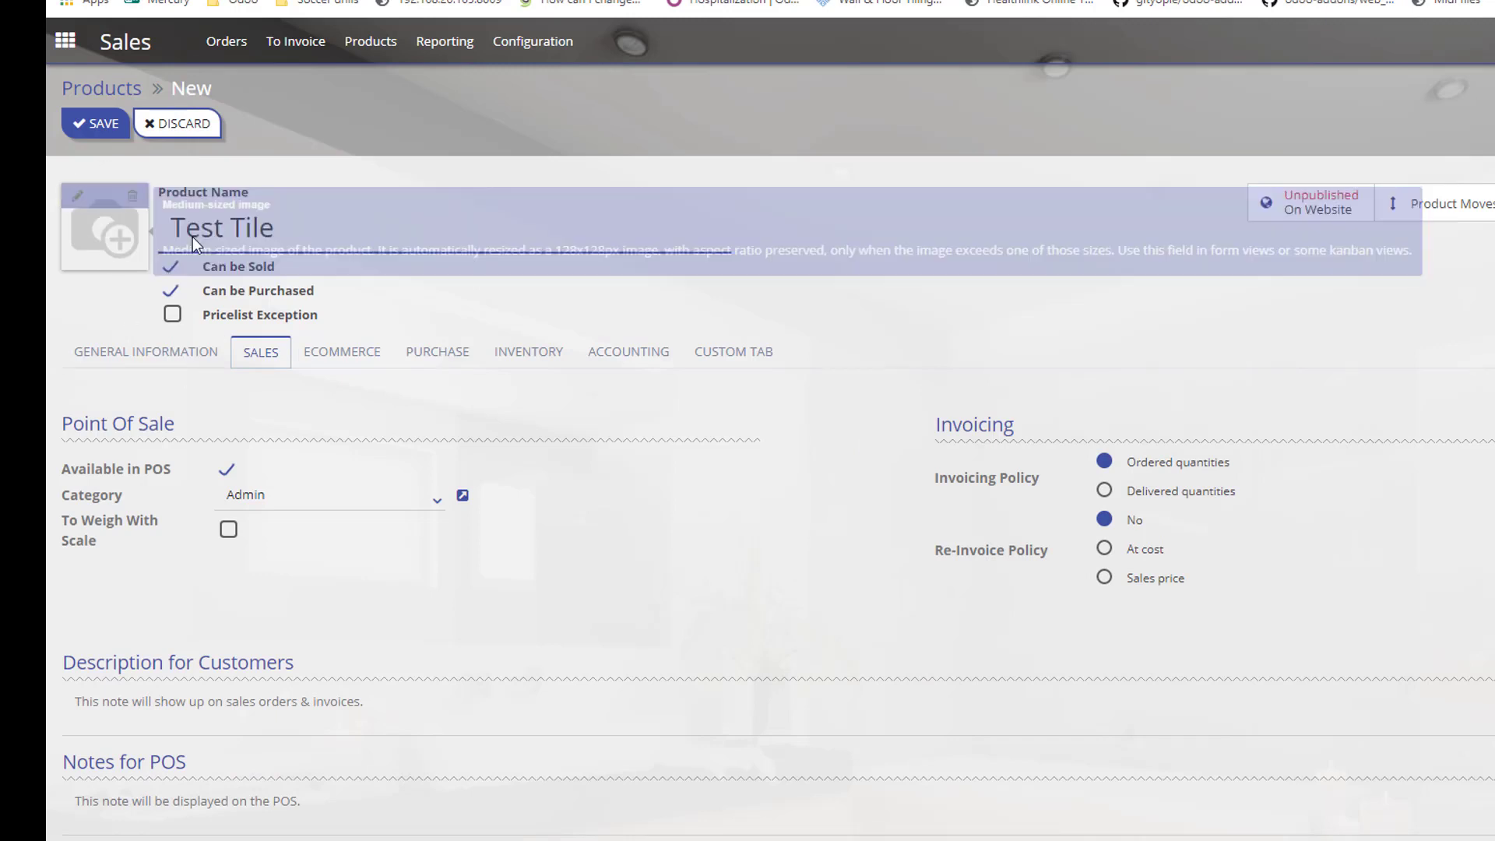
Remove Test Tile's product picture and keep Admin as its POS category.
{"action": "left_click", "coordinate": [81, 201]}
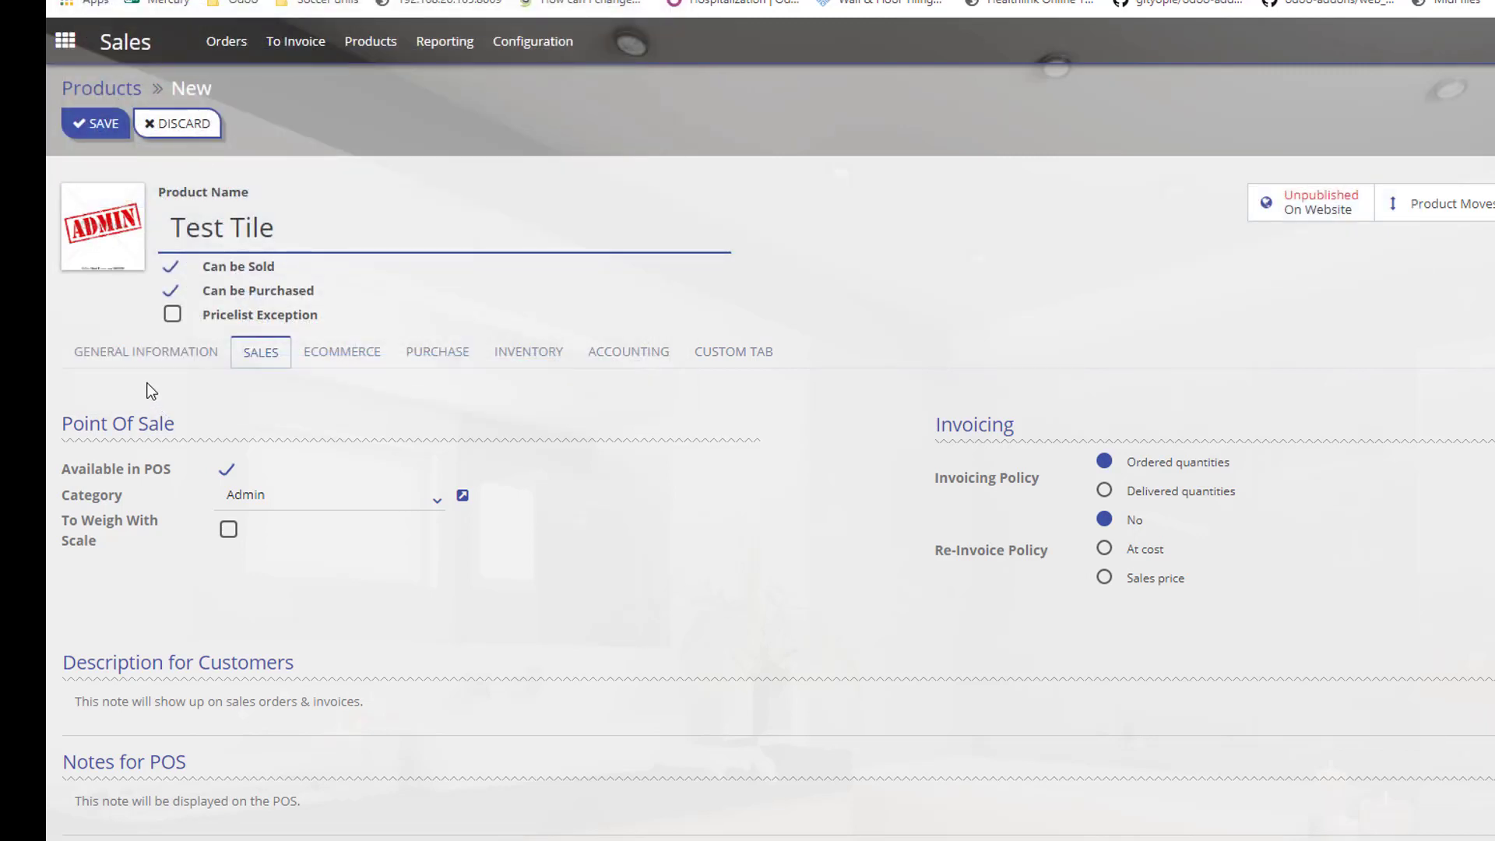
{"action": "mouse_move", "coordinate": [100, 245]}
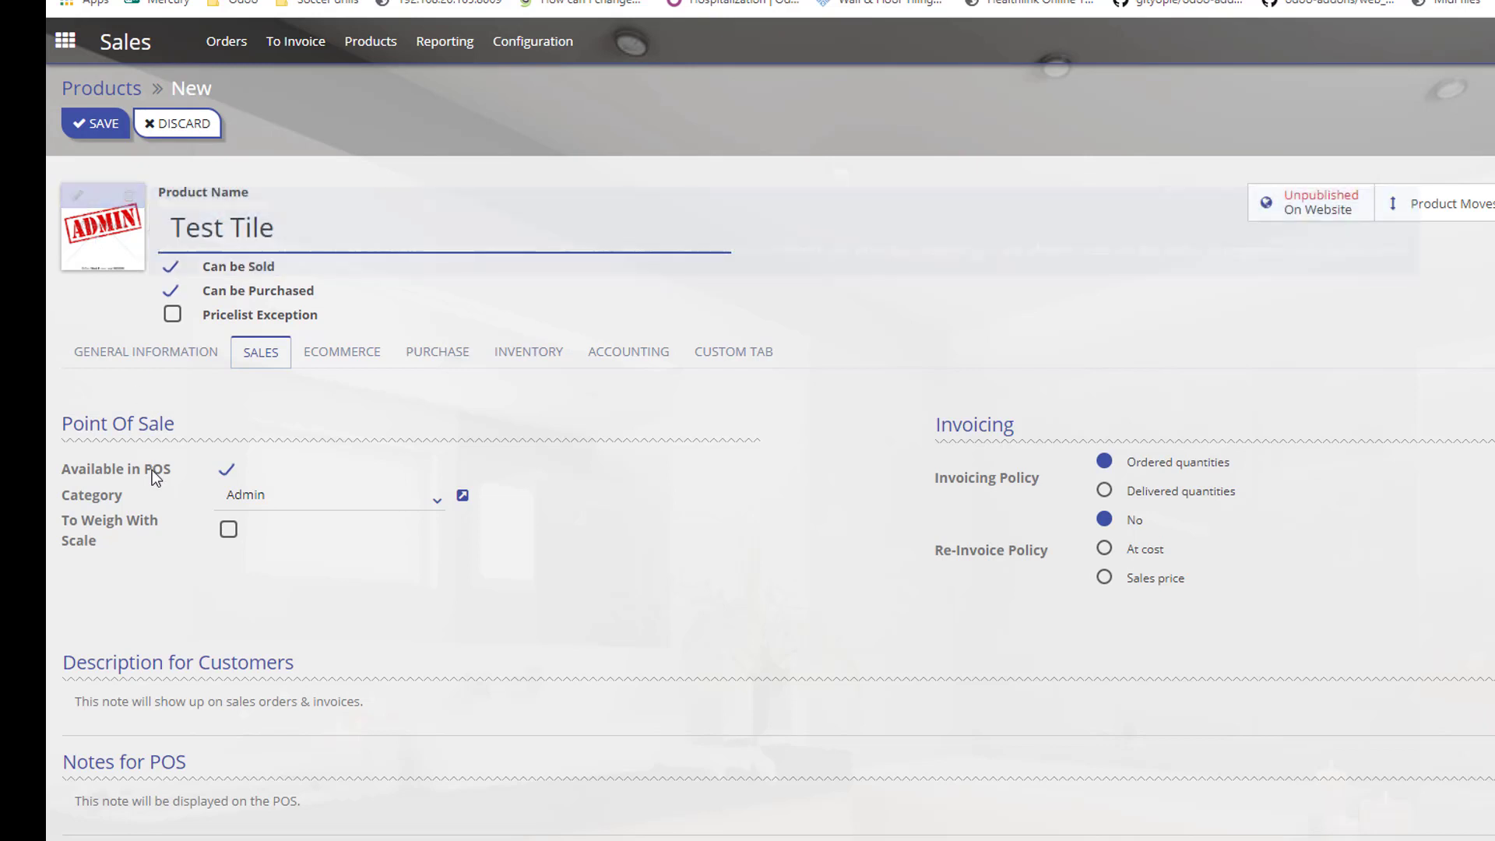
{"action": "left_click", "coordinate": [130, 196]}
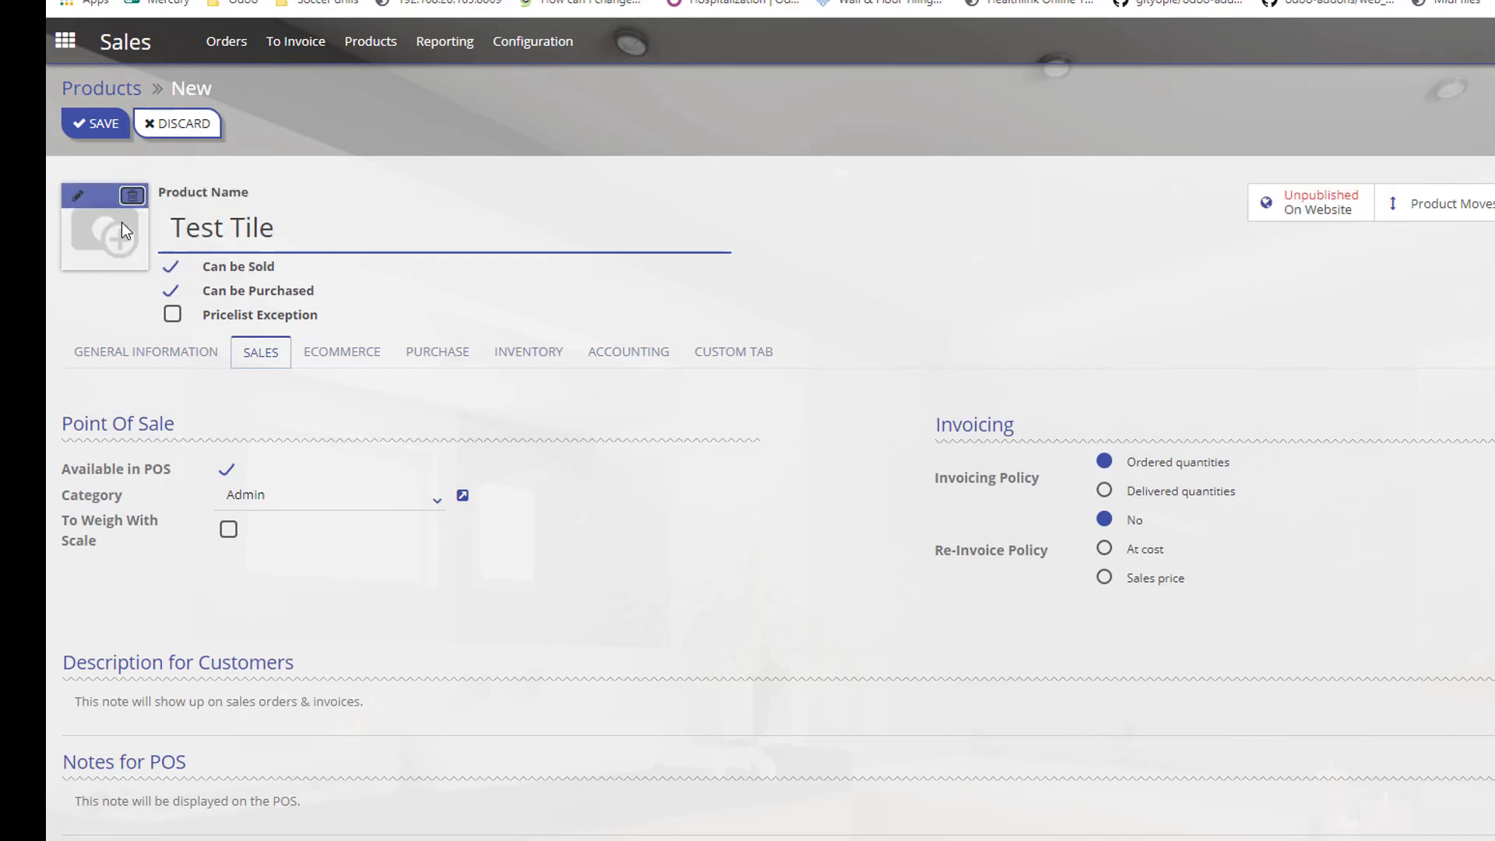
{"action": "left_click", "coordinate": [436, 505]}
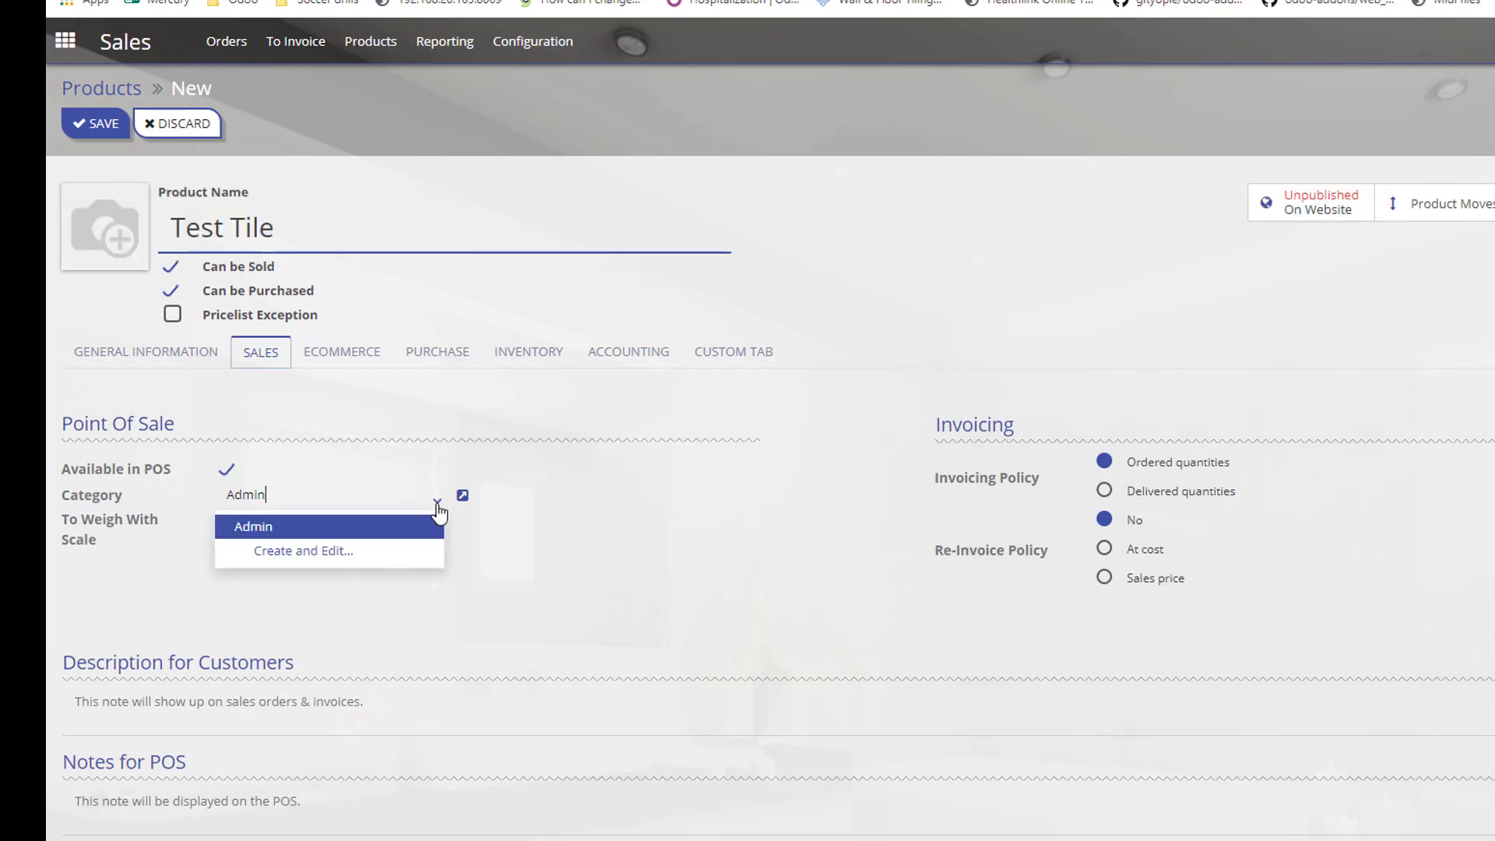
{"action": "left_click", "coordinate": [269, 528]}
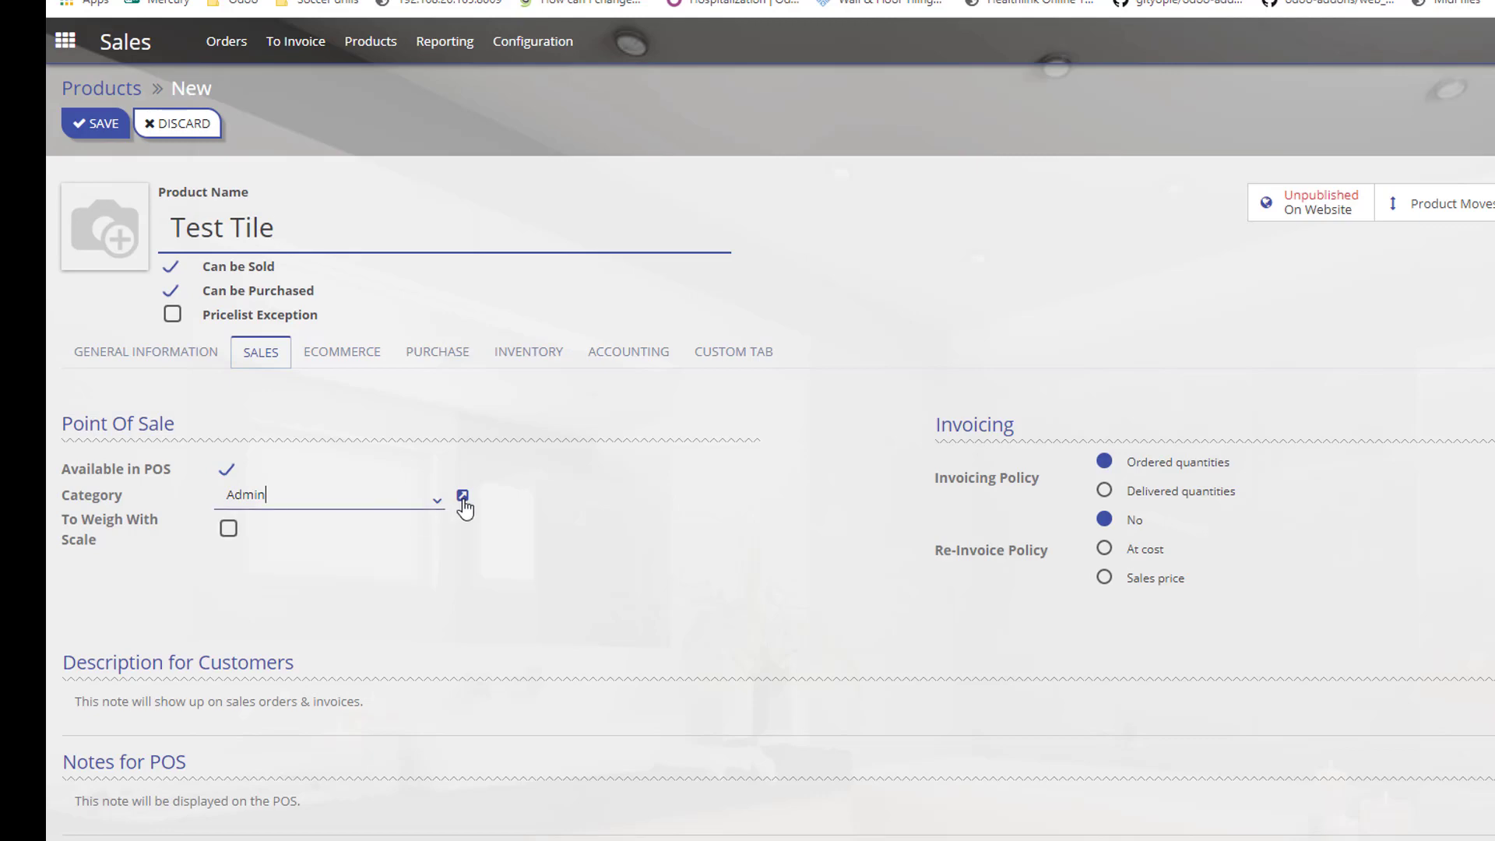
Replace the Admin category picture with the admin stamp image, save it, then save Test Tile.
{"action": "left_click", "coordinate": [463, 496]}
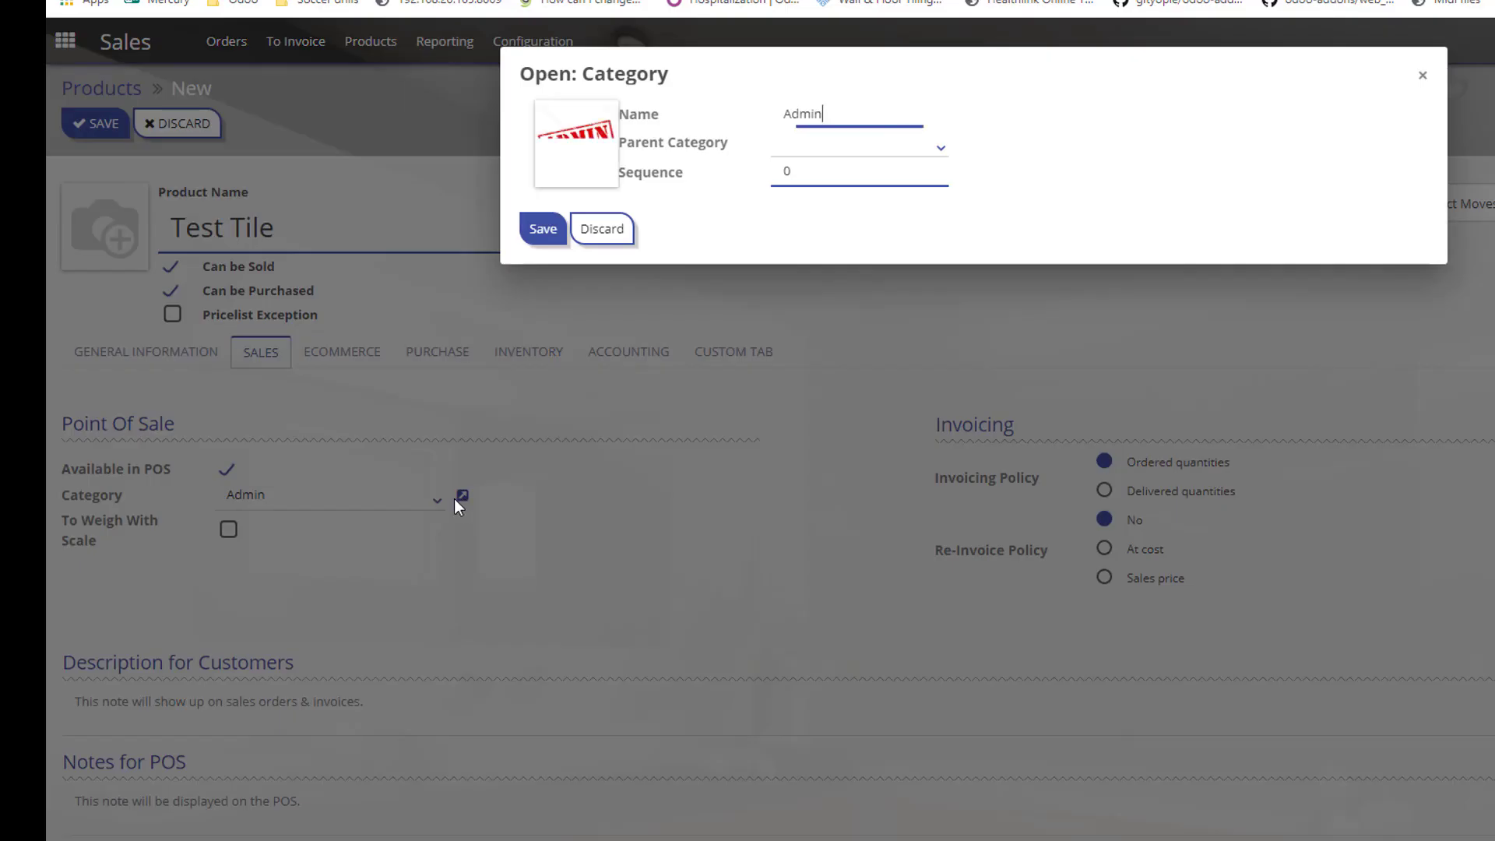
{"action": "mouse_move", "coordinate": [592, 156]}
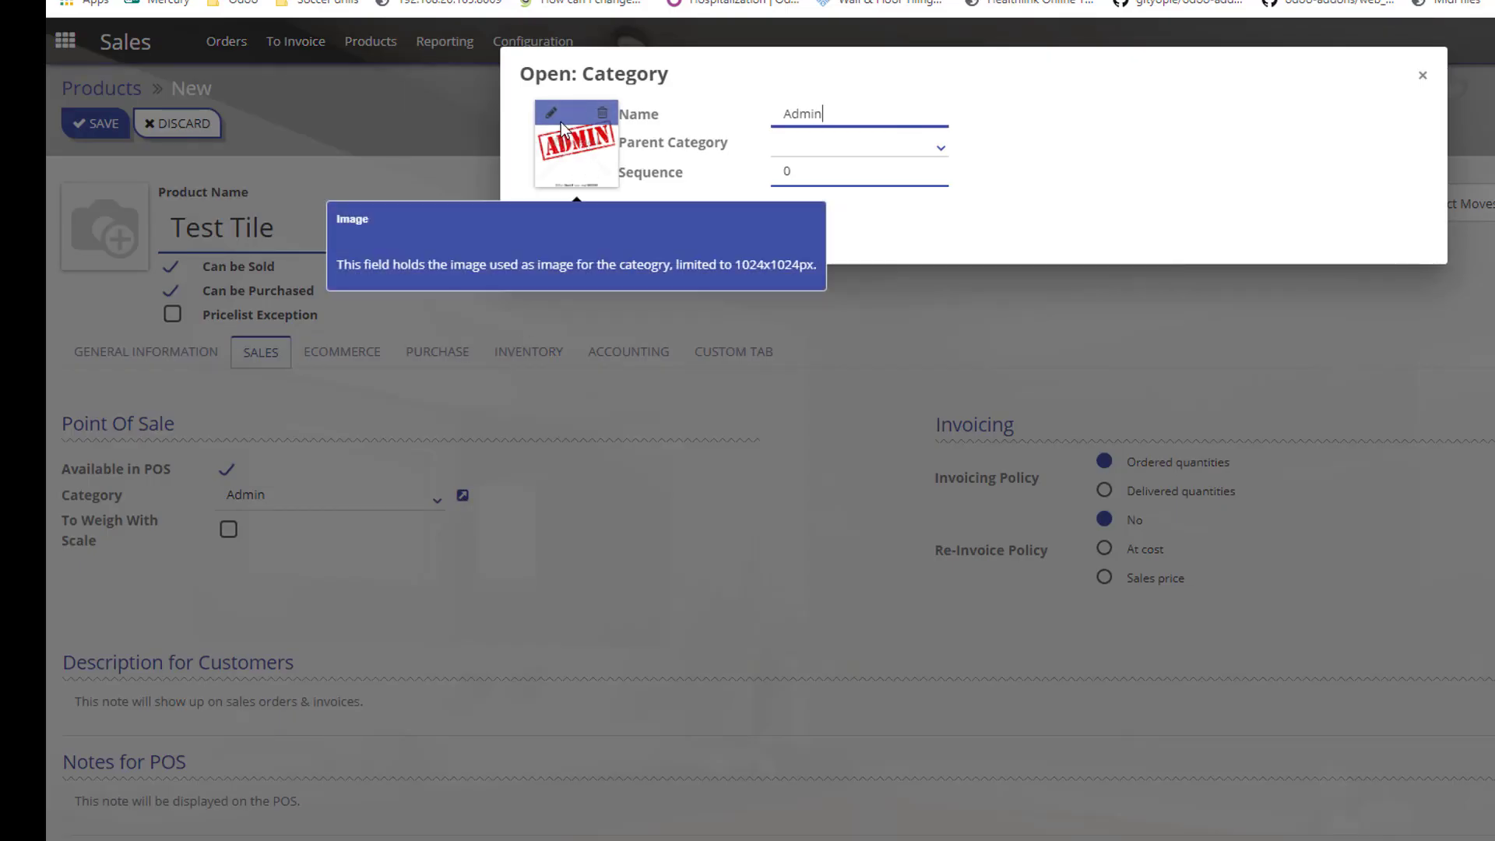
{"action": "left_click", "coordinate": [603, 113]}
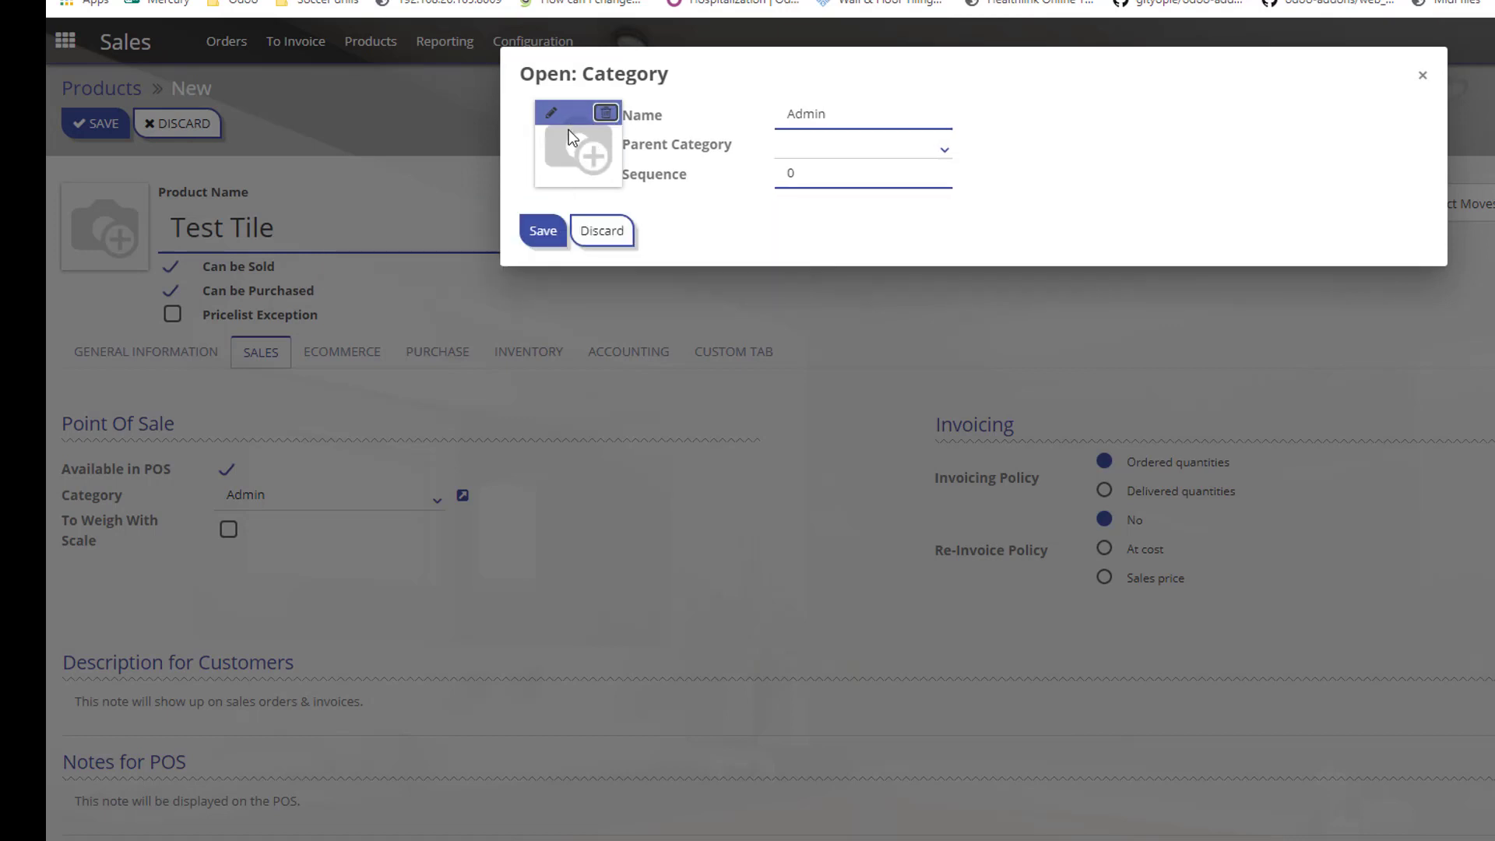
{"action": "left_click", "coordinate": [551, 113]}
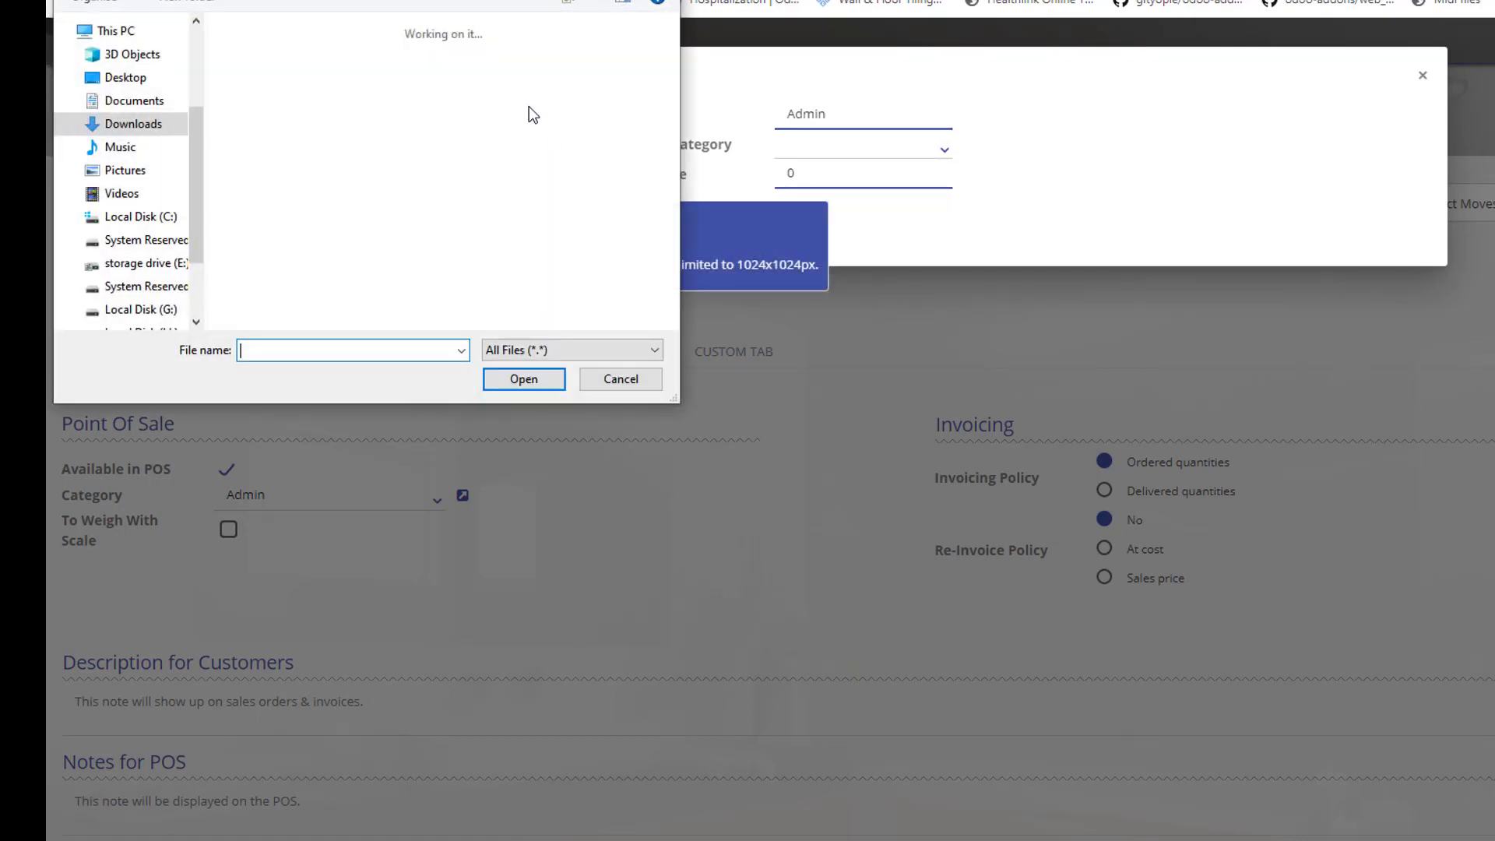
{"action": "double_click", "coordinate": [335, 67]}
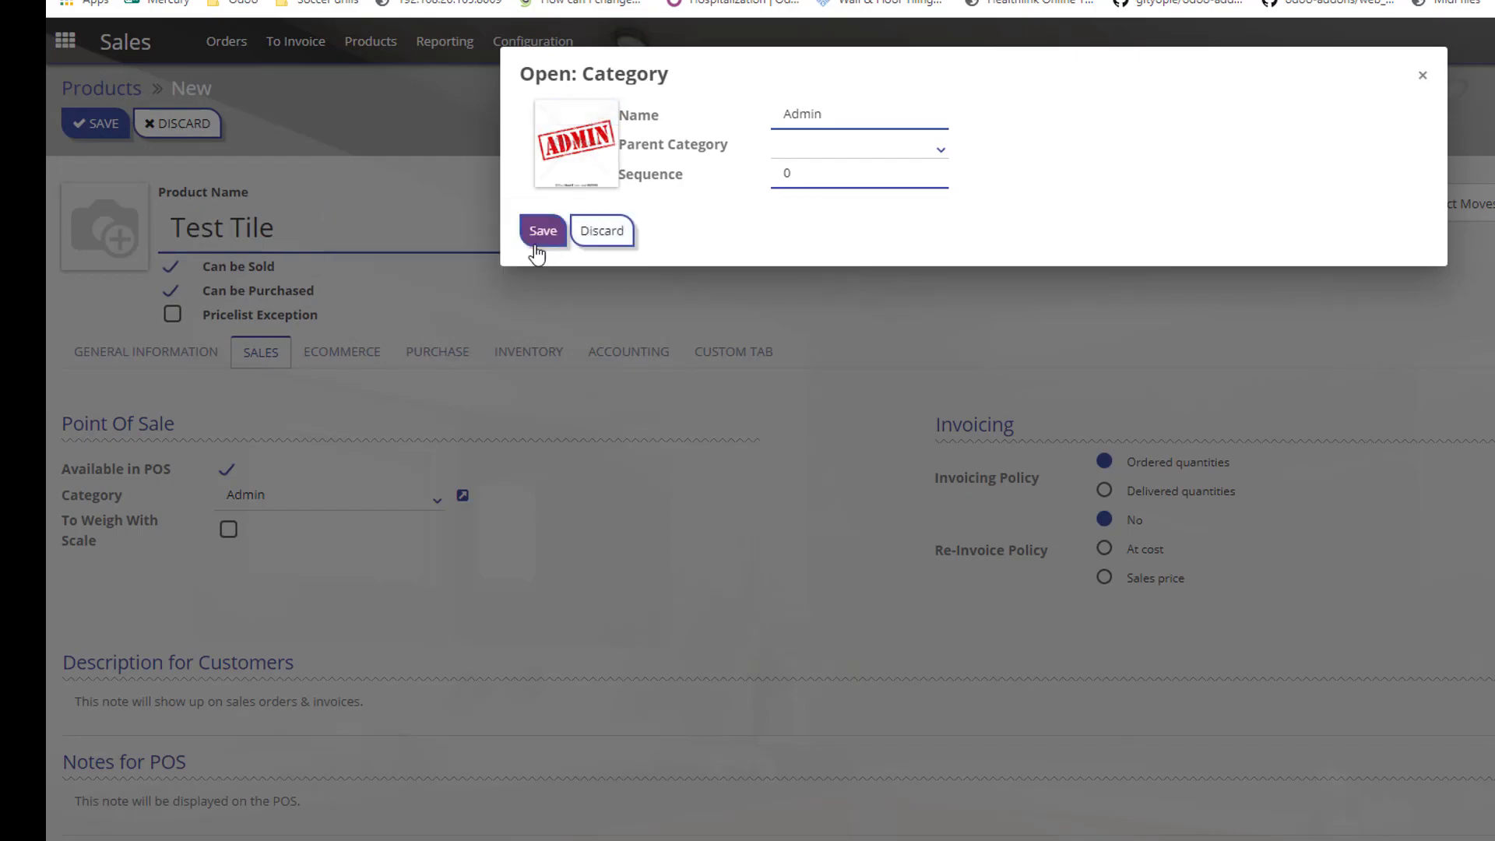
{"action": "left_click", "coordinate": [536, 248]}
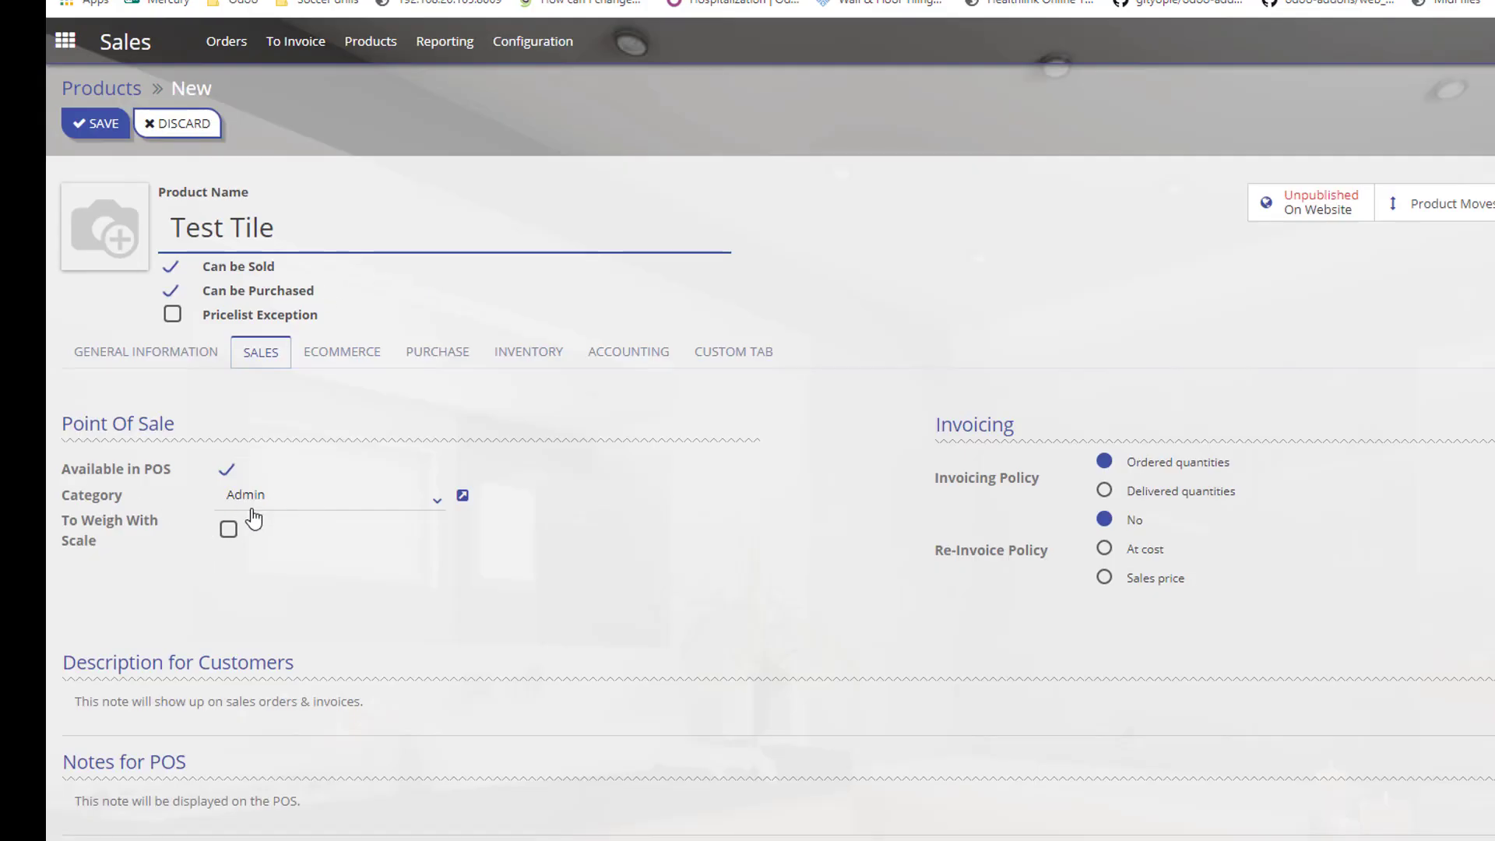
{"action": "left_click", "coordinate": [99, 130]}
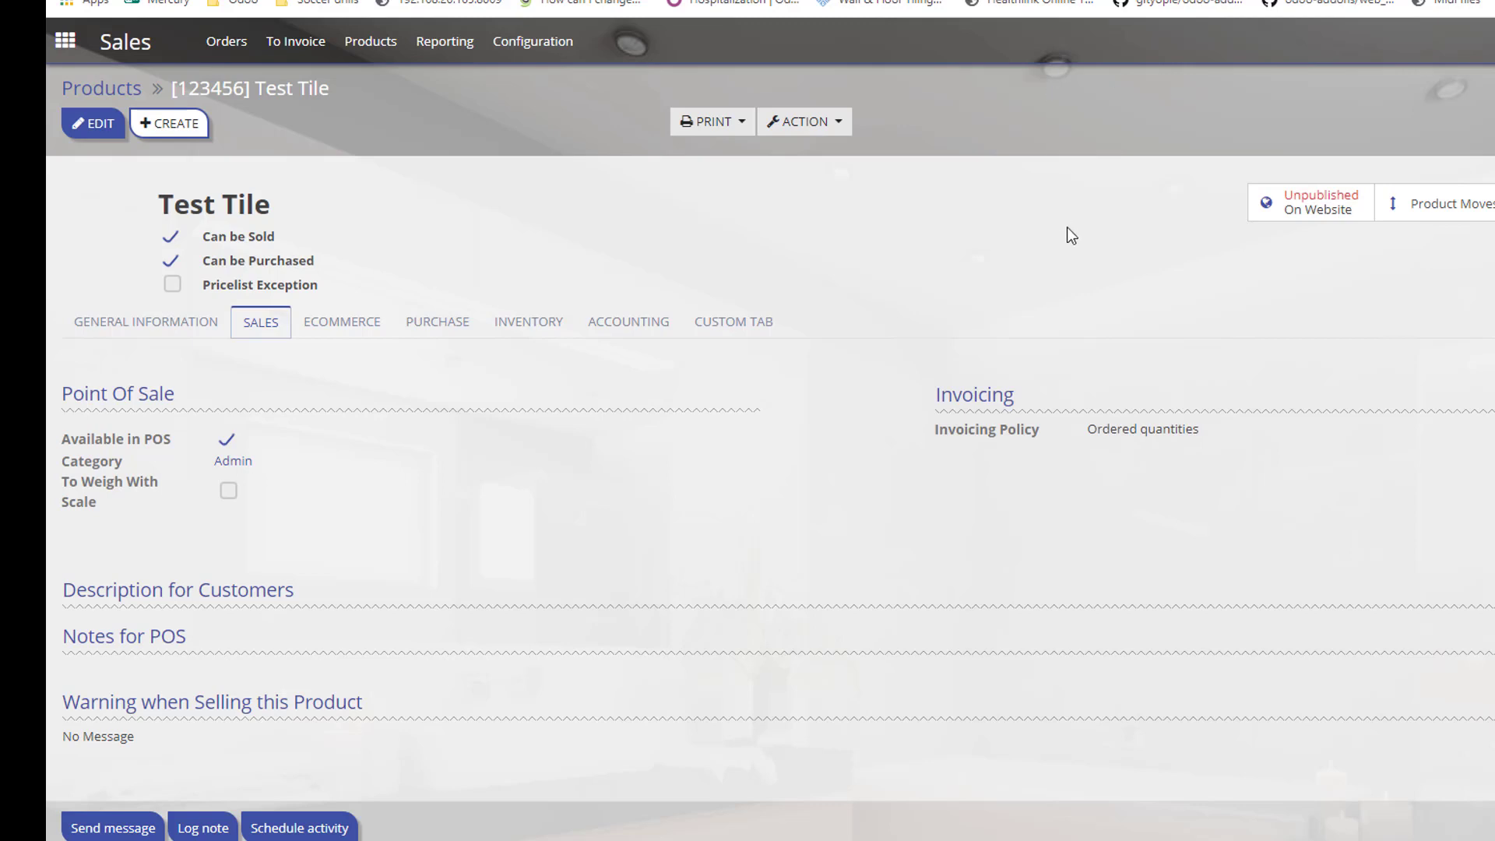
Scroll down the saved Test Tile product form.
{"action": "scroll", "coordinate": [1068, 227], "scroll_direction": "down", "scroll_amount": 1}
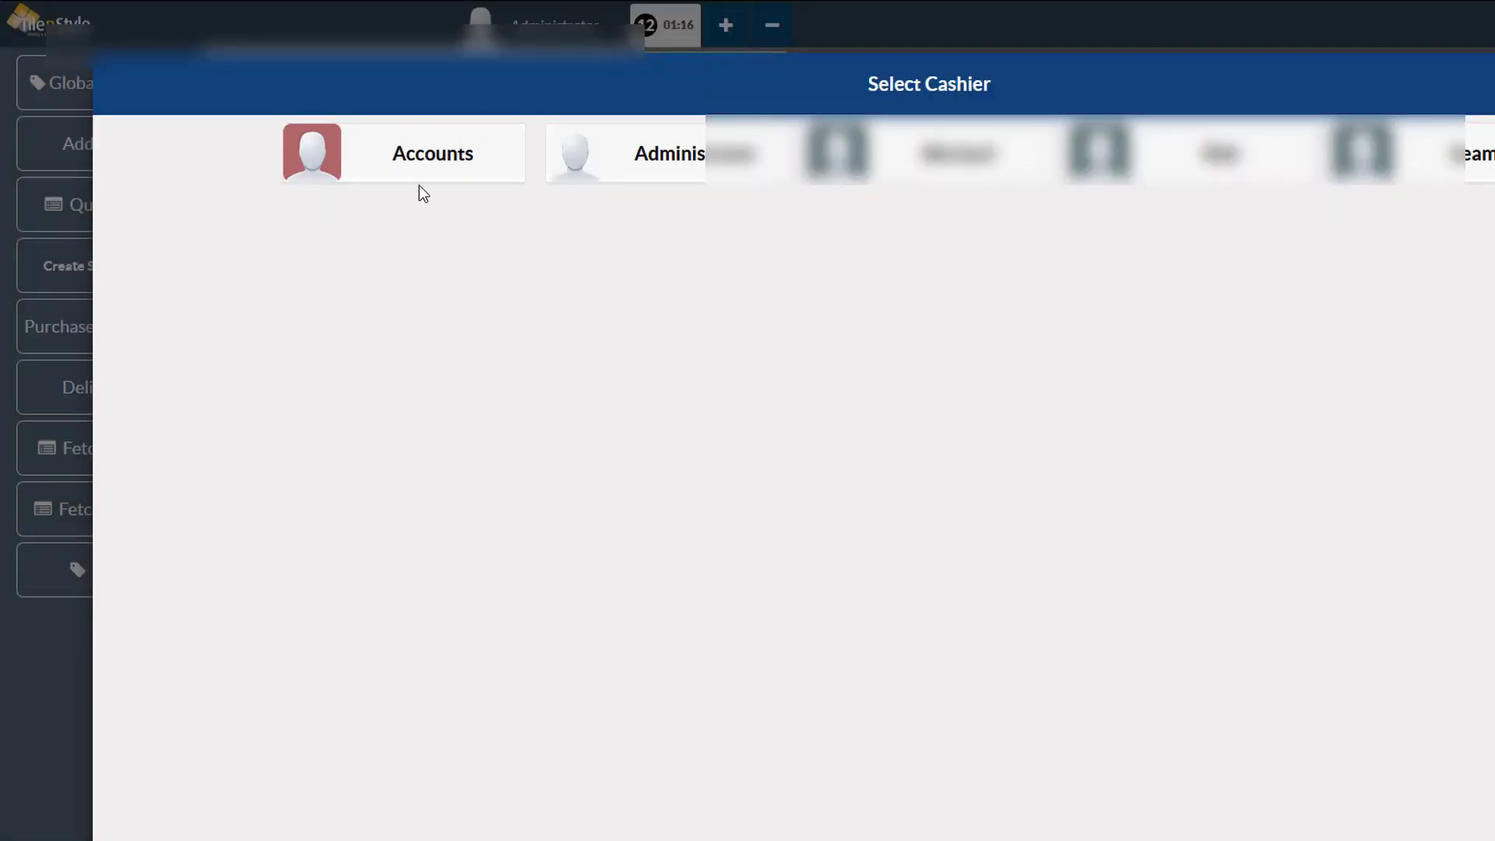
Sign in as Accounts, check Admin lists Test Tile at 46.80 €, then return Home.
{"action": "left_click", "coordinate": [419, 178]}
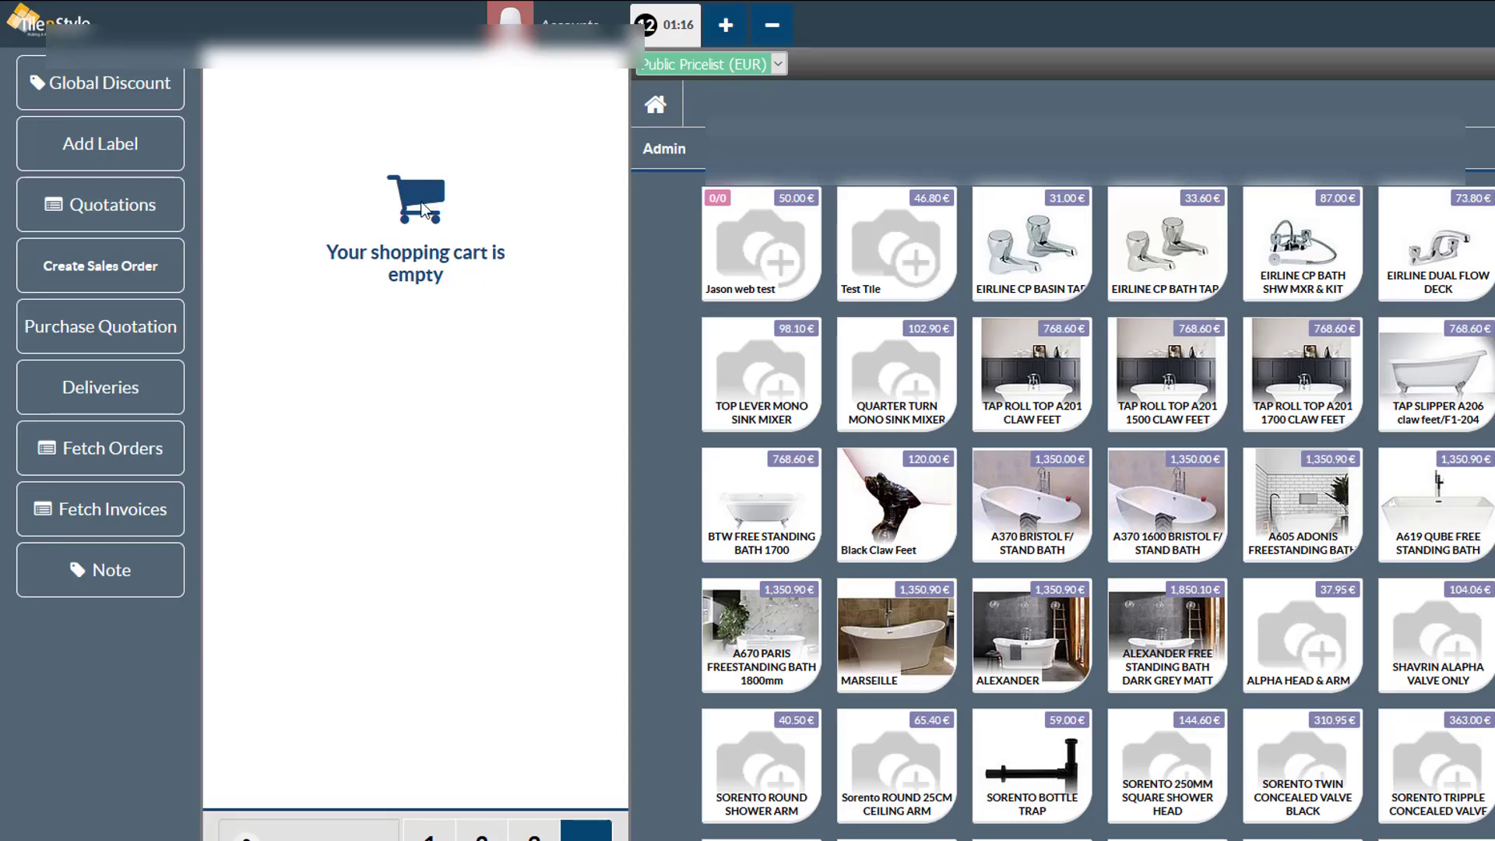
{"action": "left_click", "coordinate": [664, 154]}
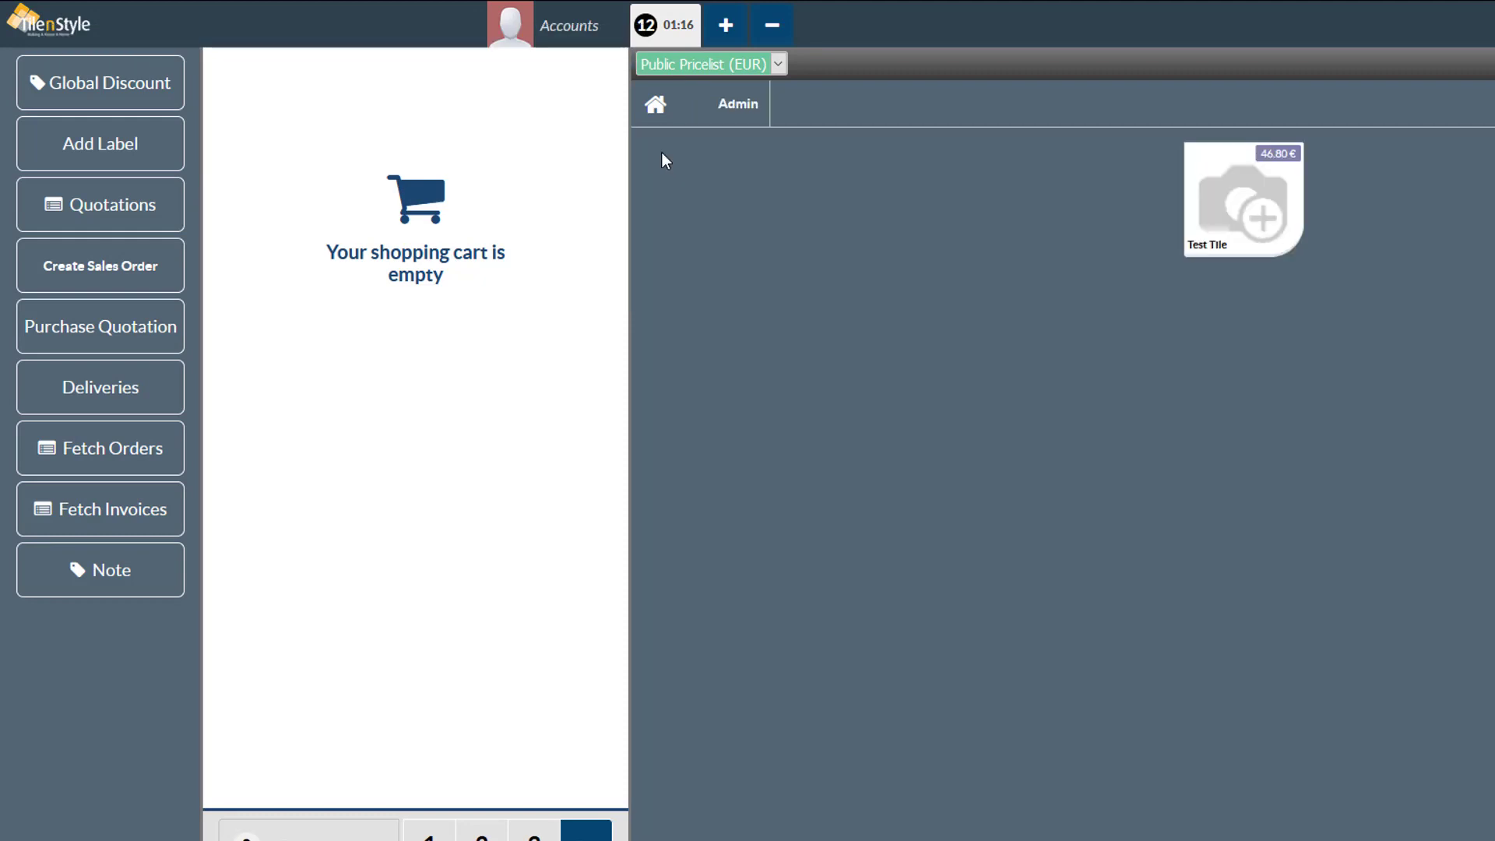
{"action": "left_click", "coordinate": [676, 115]}
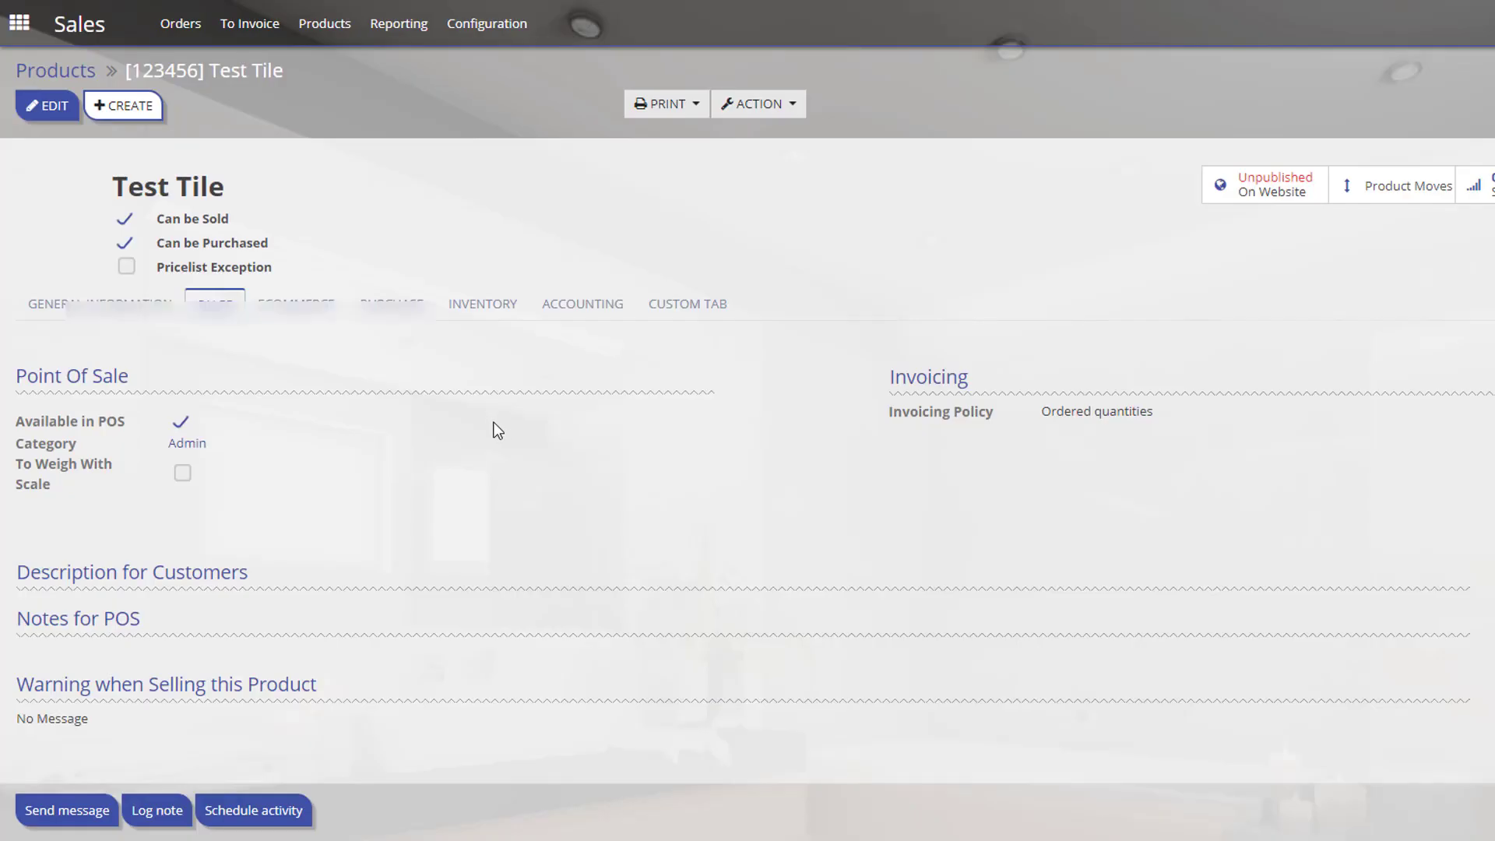
Tick Category Pictures in Till 1's Order Interface settings and save them.
{"action": "left_click", "coordinate": [12, 39]}
{"action": "left_click", "coordinate": [856, 175]}
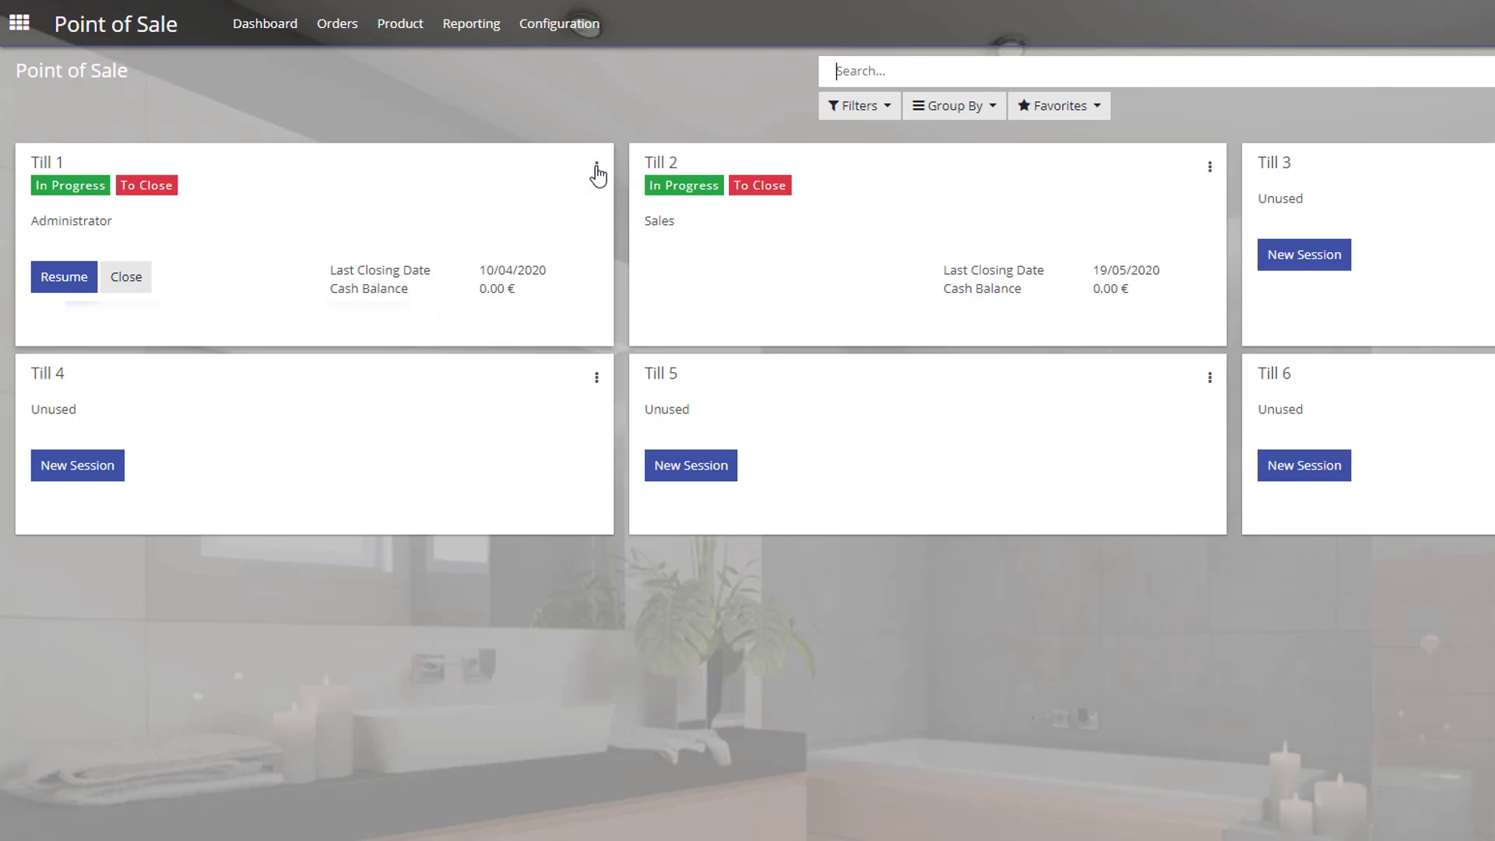
{"action": "left_click", "coordinate": [597, 166]}
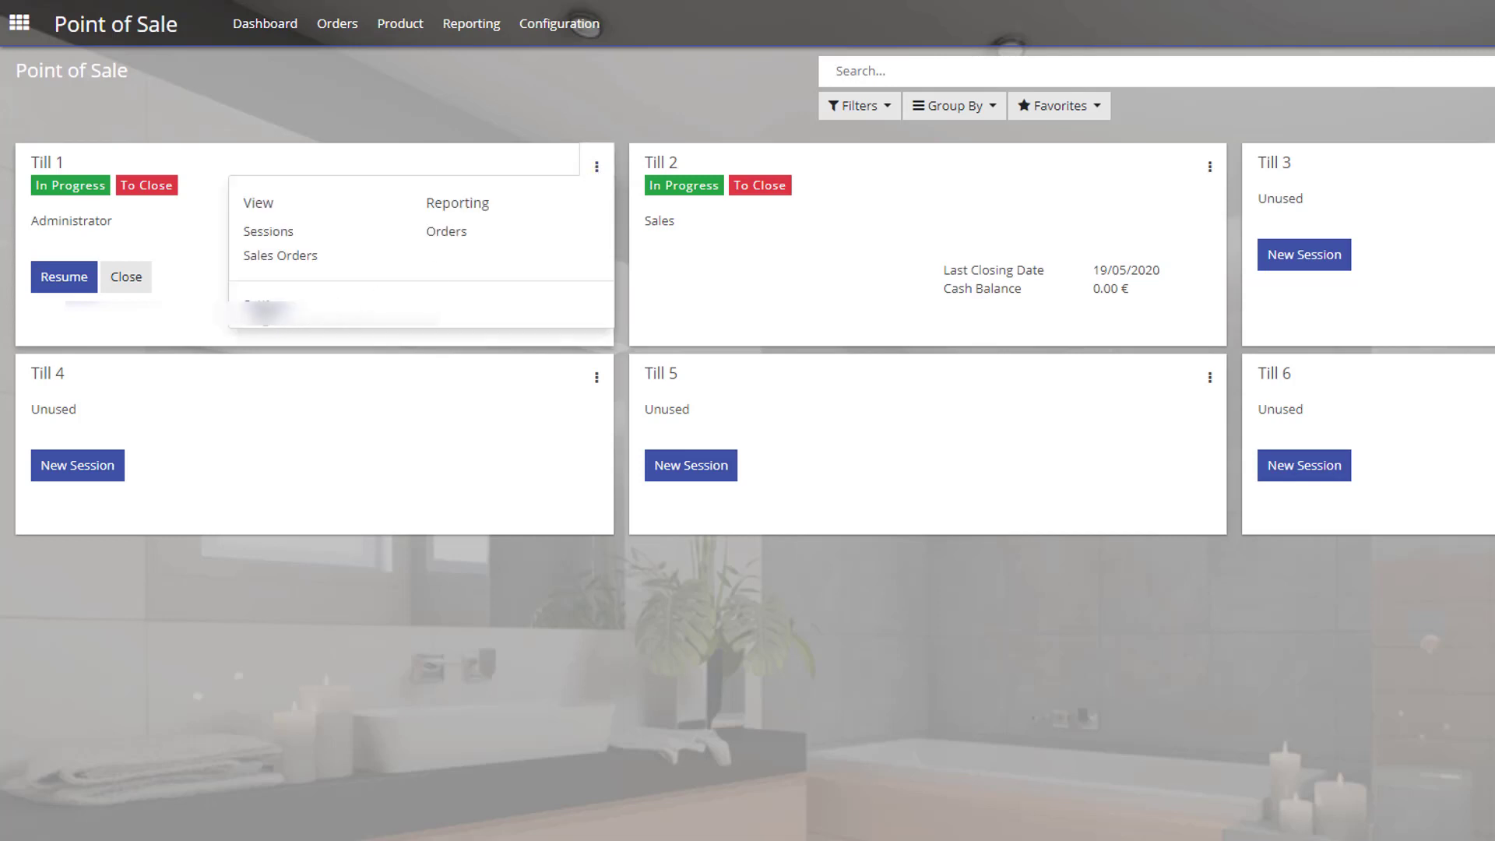
{"action": "left_click", "coordinate": [269, 322]}
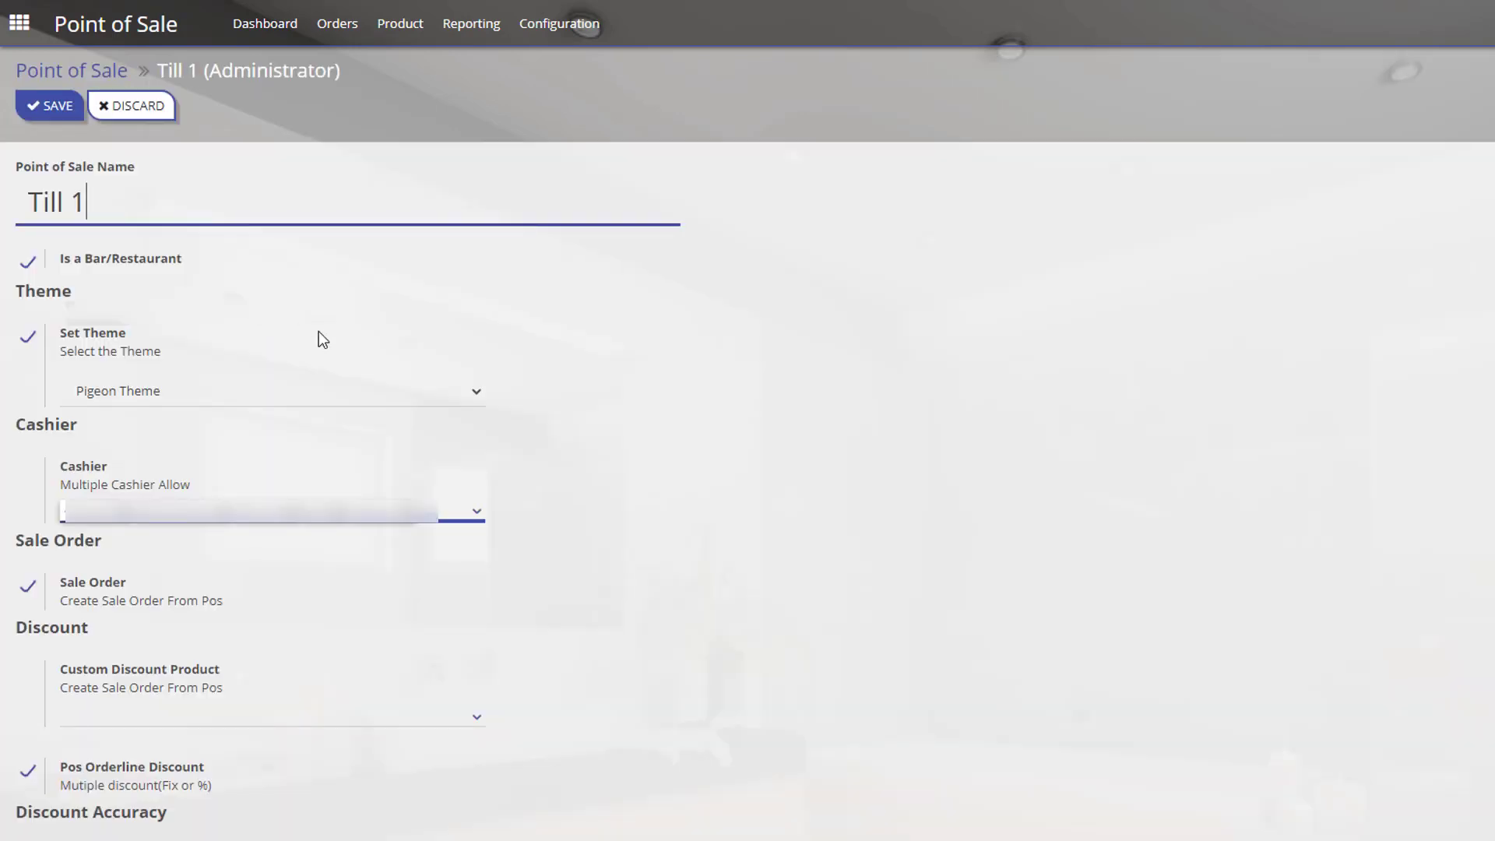
{"action": "scroll", "coordinate": [319, 334], "scroll_direction": "down", "scroll_amount": 5}
{"action": "scroll", "coordinate": [656, 459], "scroll_direction": "down", "scroll_amount": 3}
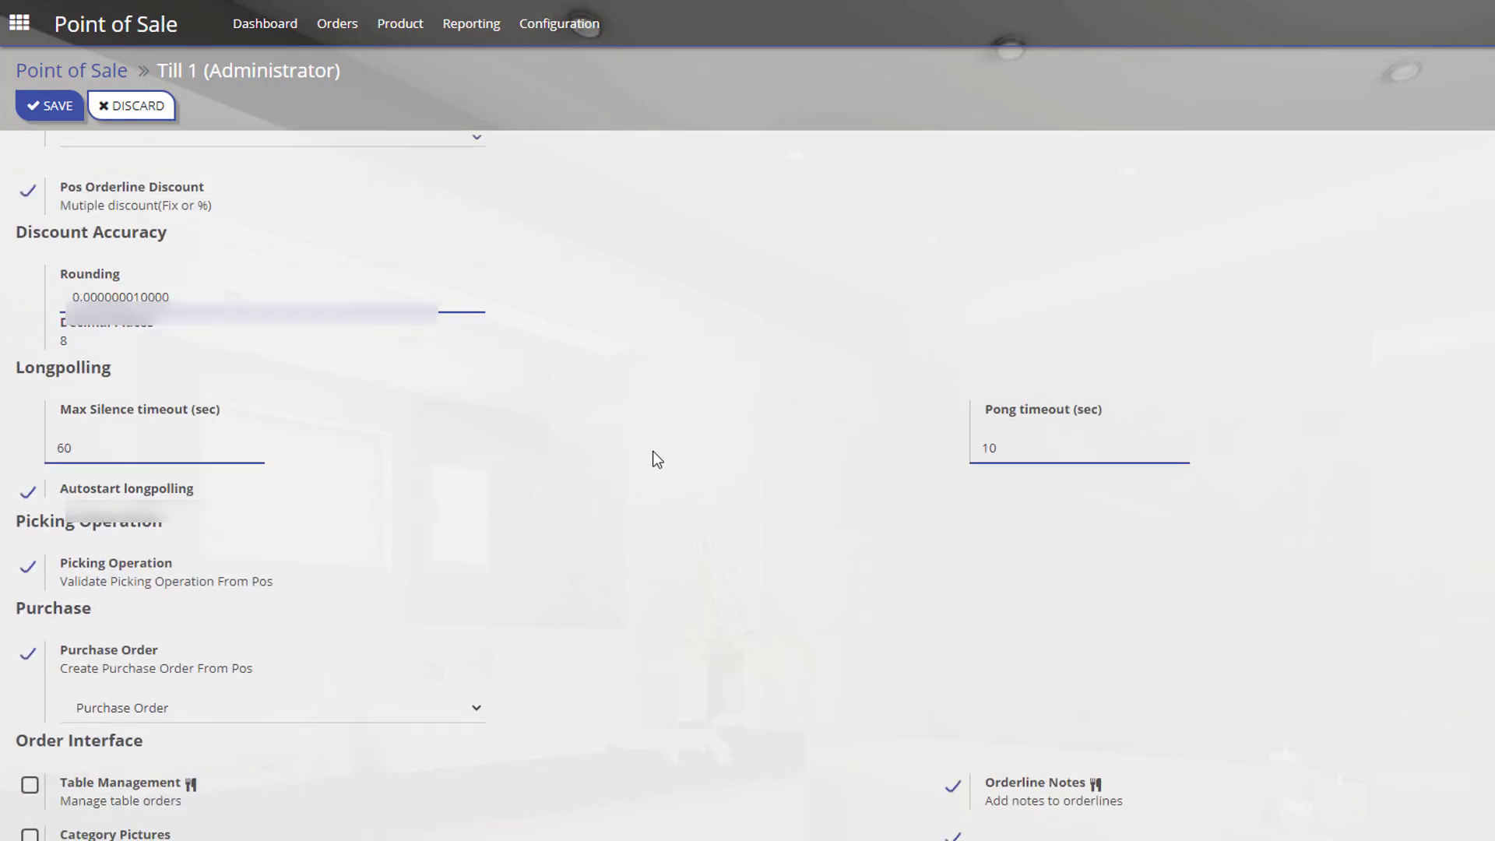
{"action": "scroll", "coordinate": [656, 459], "scroll_direction": "down", "scroll_amount": 1}
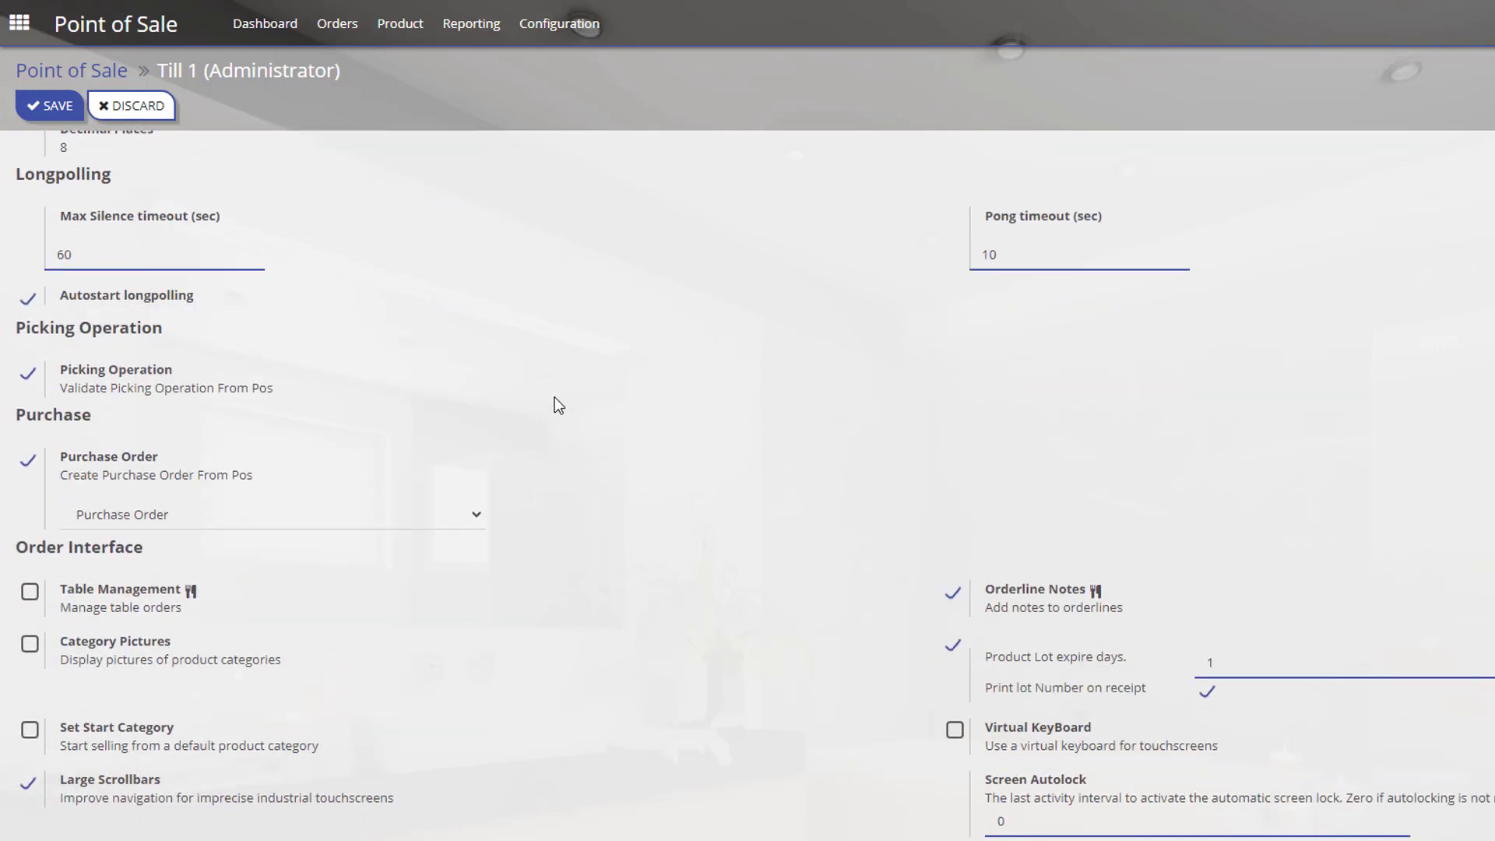
{"action": "scroll", "coordinate": [555, 399], "scroll_direction": "down", "scroll_amount": 1}
{"action": "left_click", "coordinate": [30, 550]}
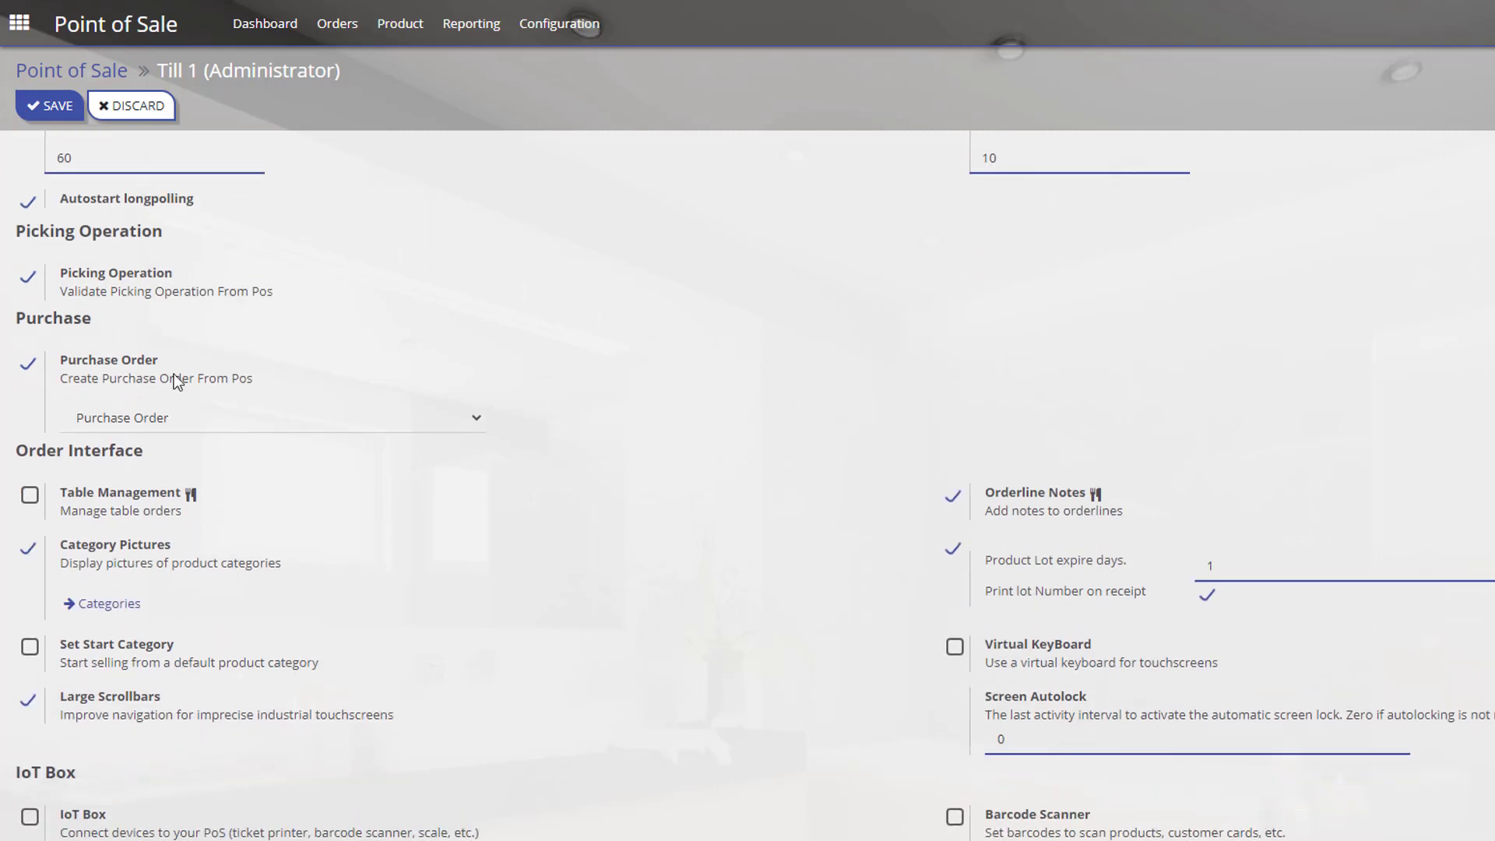
{"action": "left_click", "coordinate": [48, 117]}
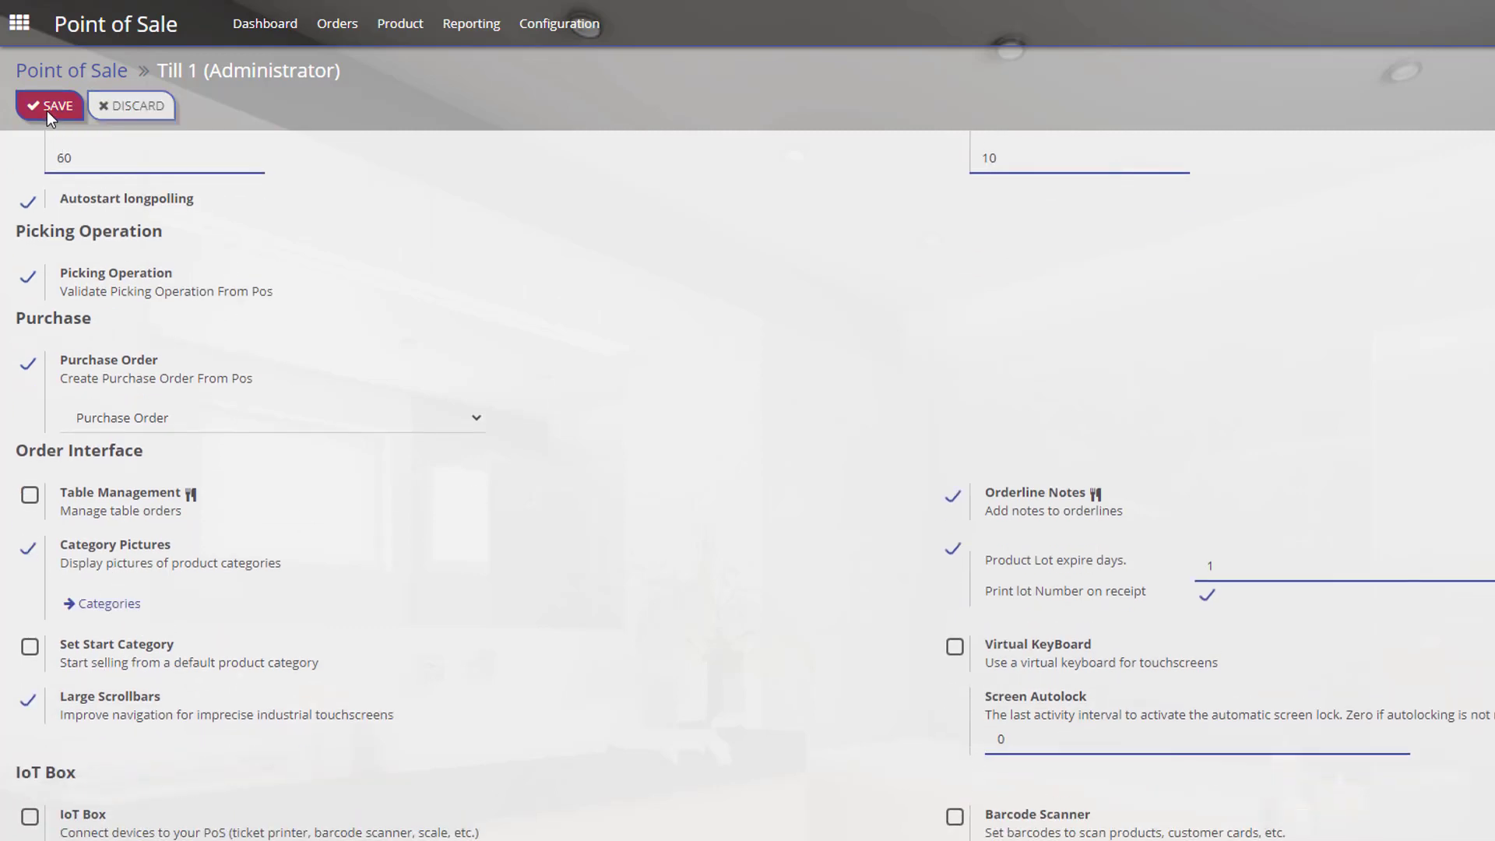
{"action": "left_click", "coordinate": [54, 71]}
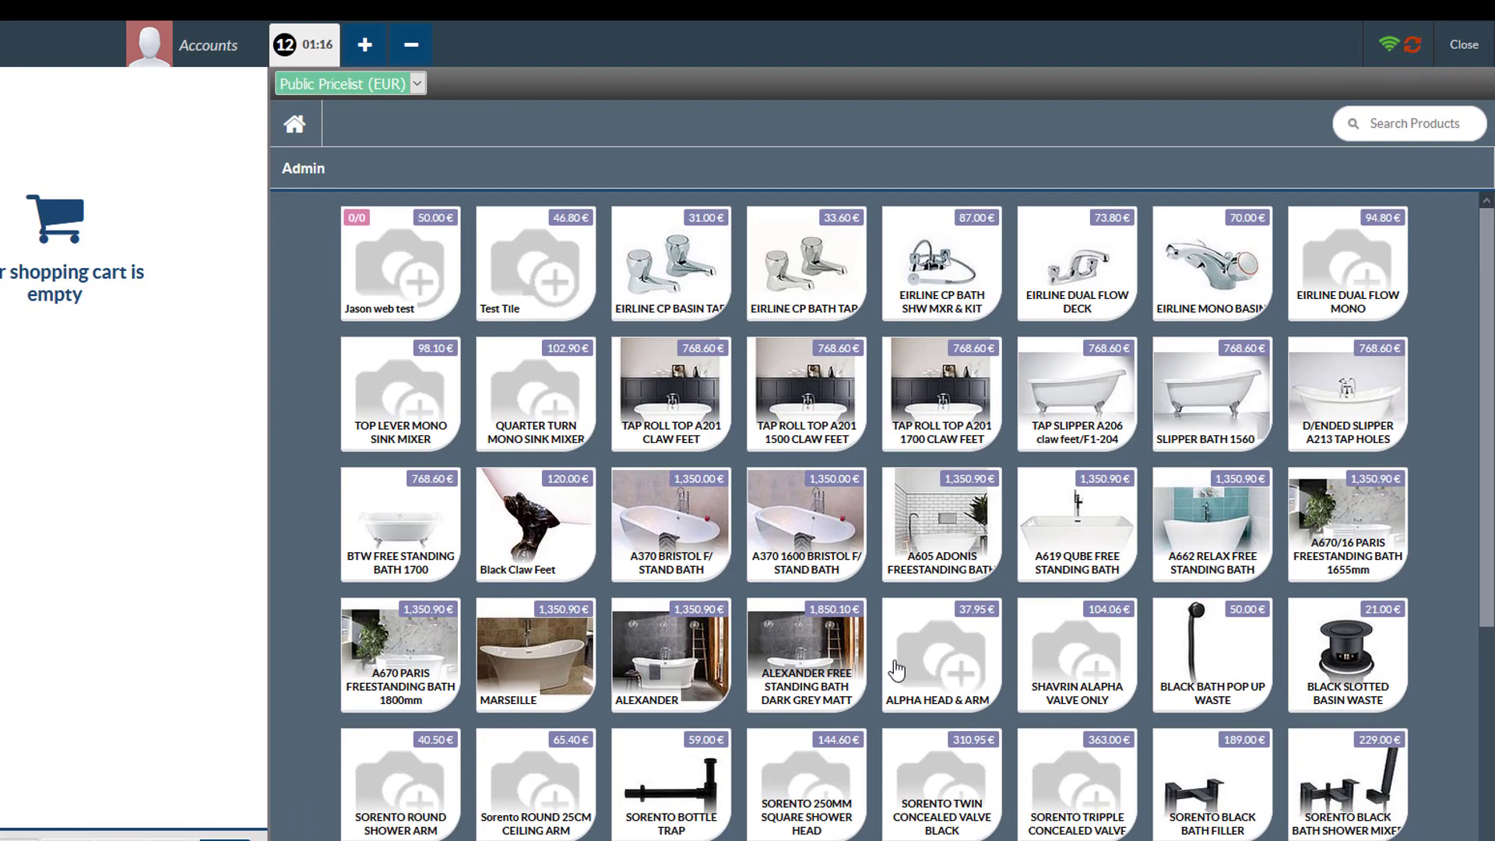
Reload the POS, sign in as Administrator, view Test Tile under Admin, then return Home.
{"action": "key", "text": "F5"}
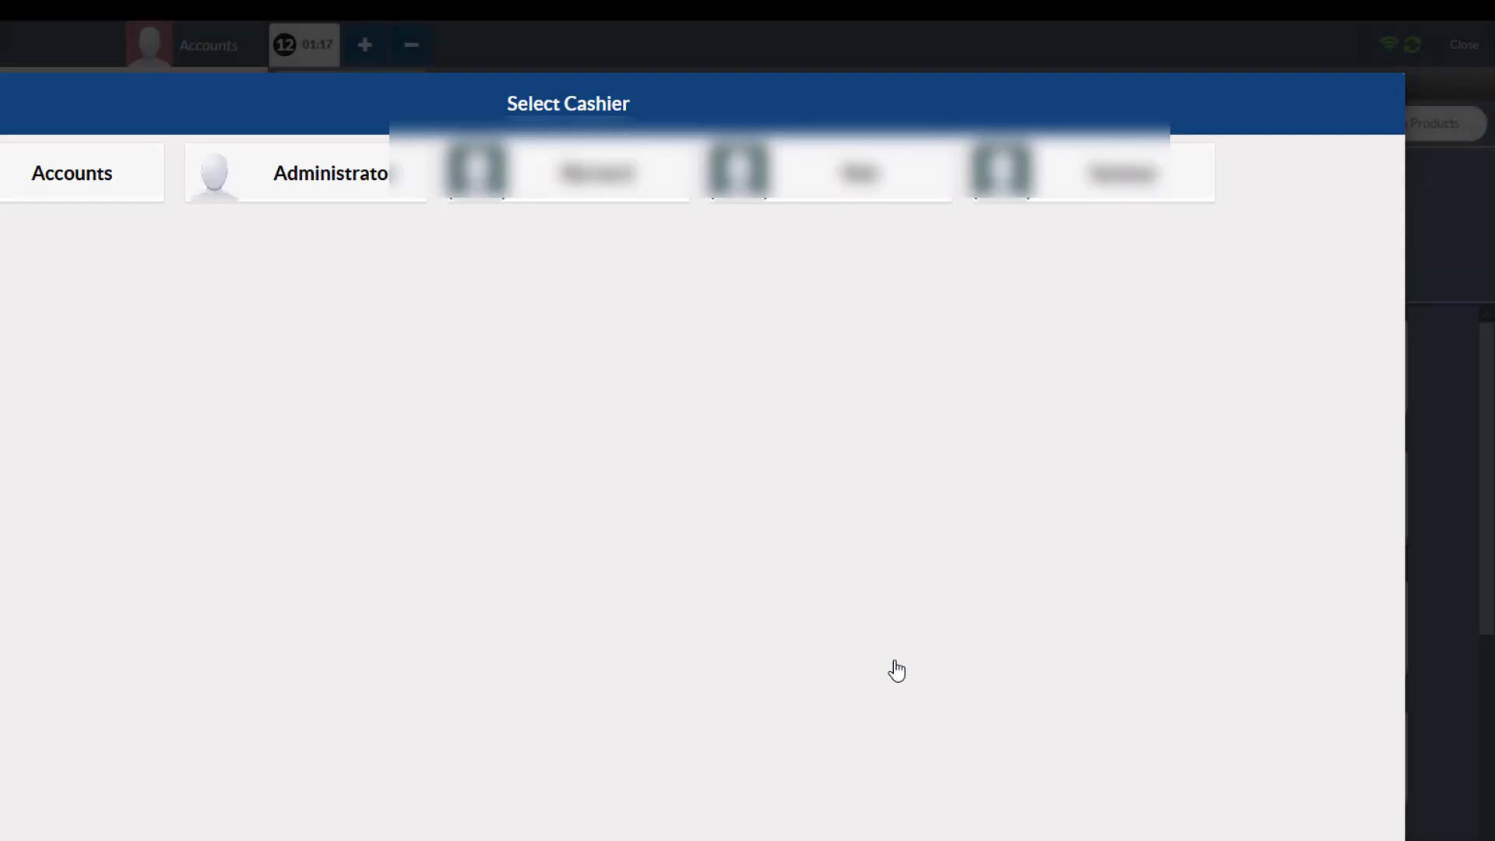
{"action": "left_click", "coordinate": [343, 193]}
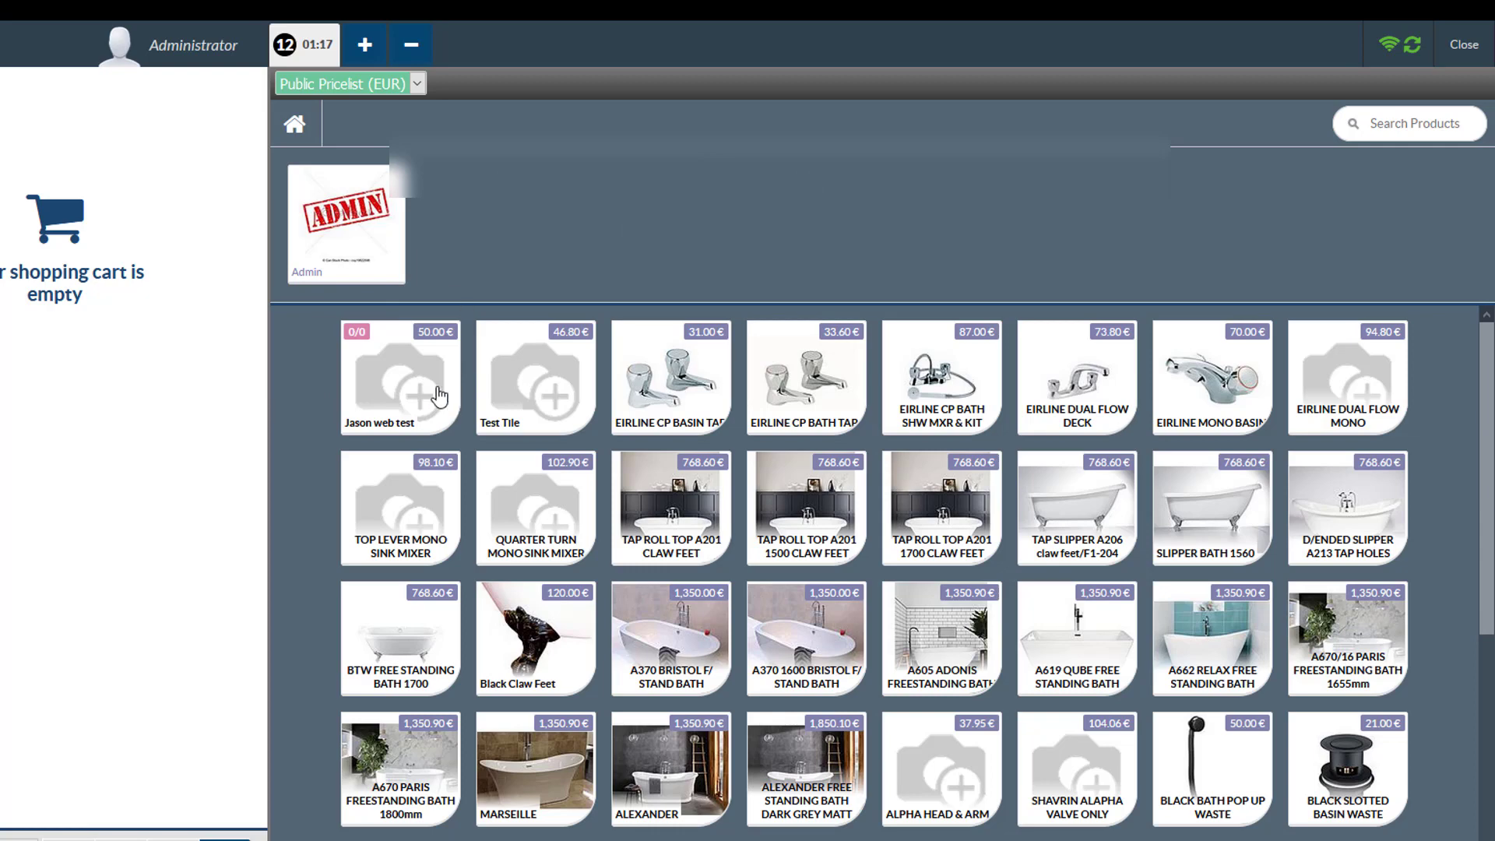
{"action": "left_click", "coordinate": [327, 249]}
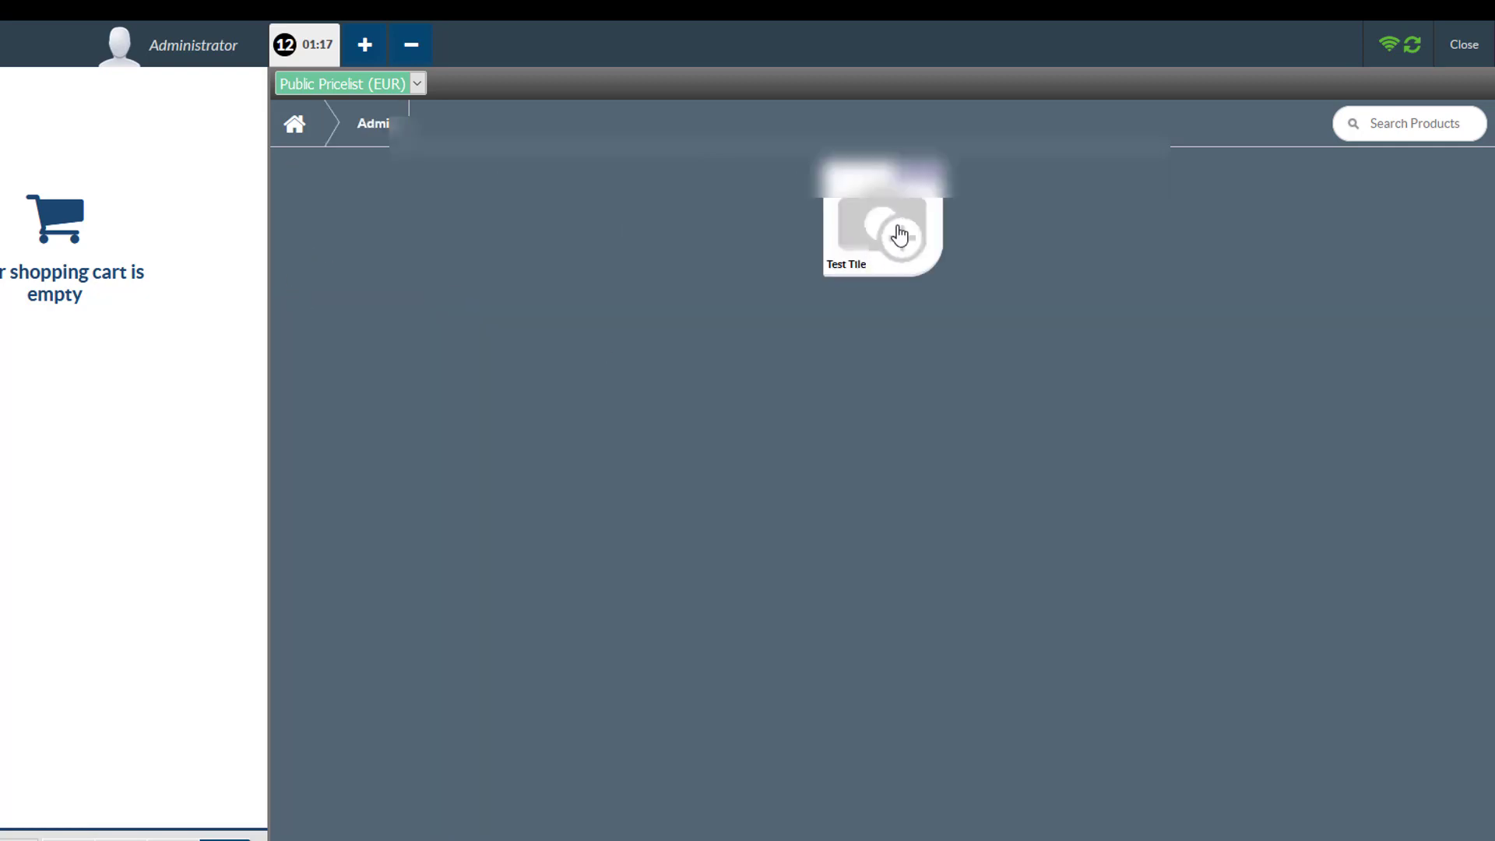
{"action": "left_click", "coordinate": [296, 126]}
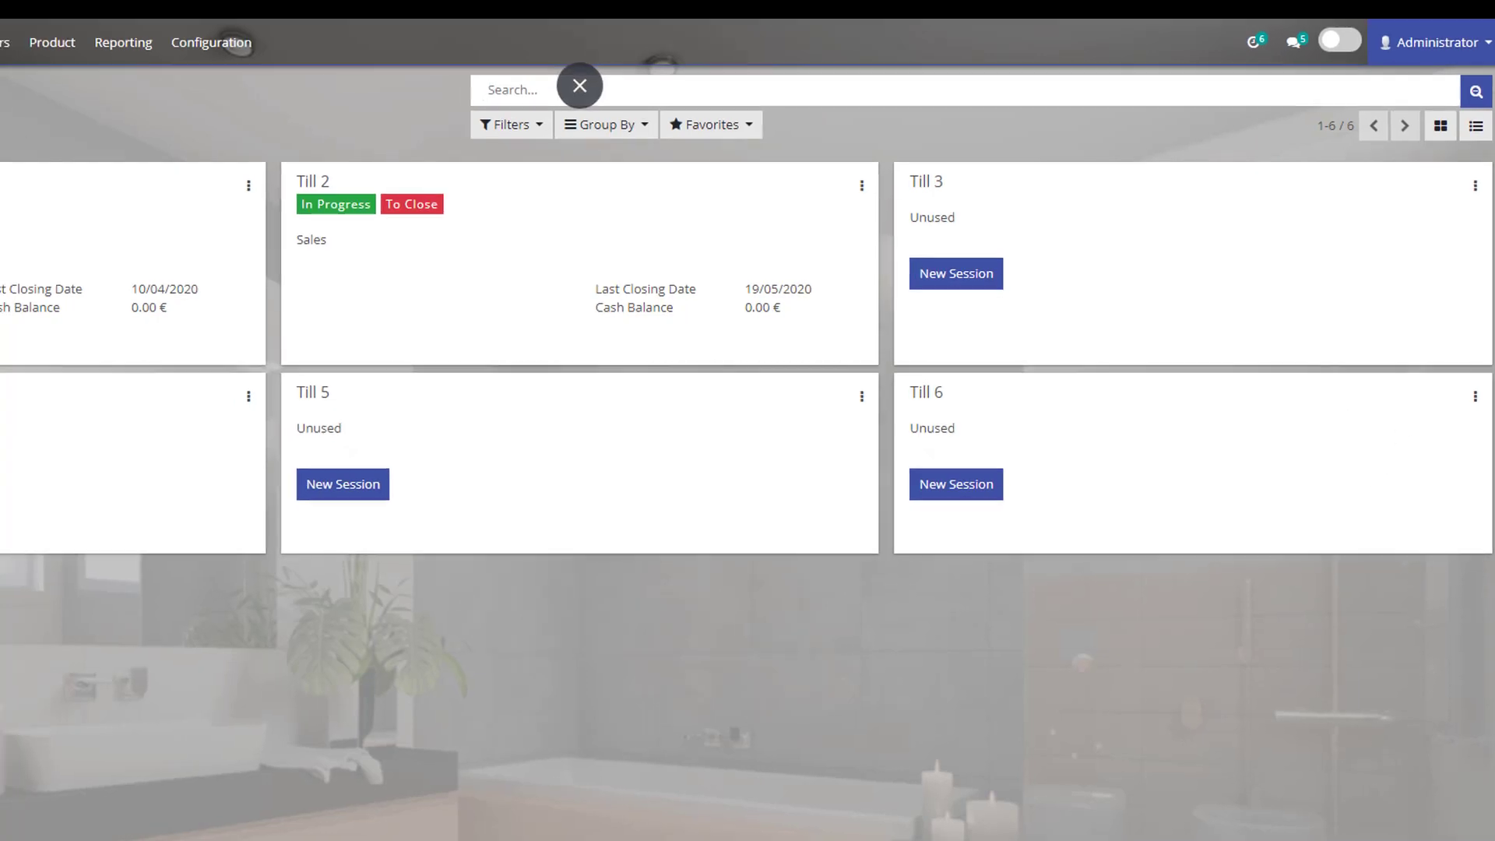
Search the Sales products catalogue for 'test'.
{"action": "left_click", "coordinate": [8, 39]}
{"action": "left_click", "coordinate": [413, 129]}
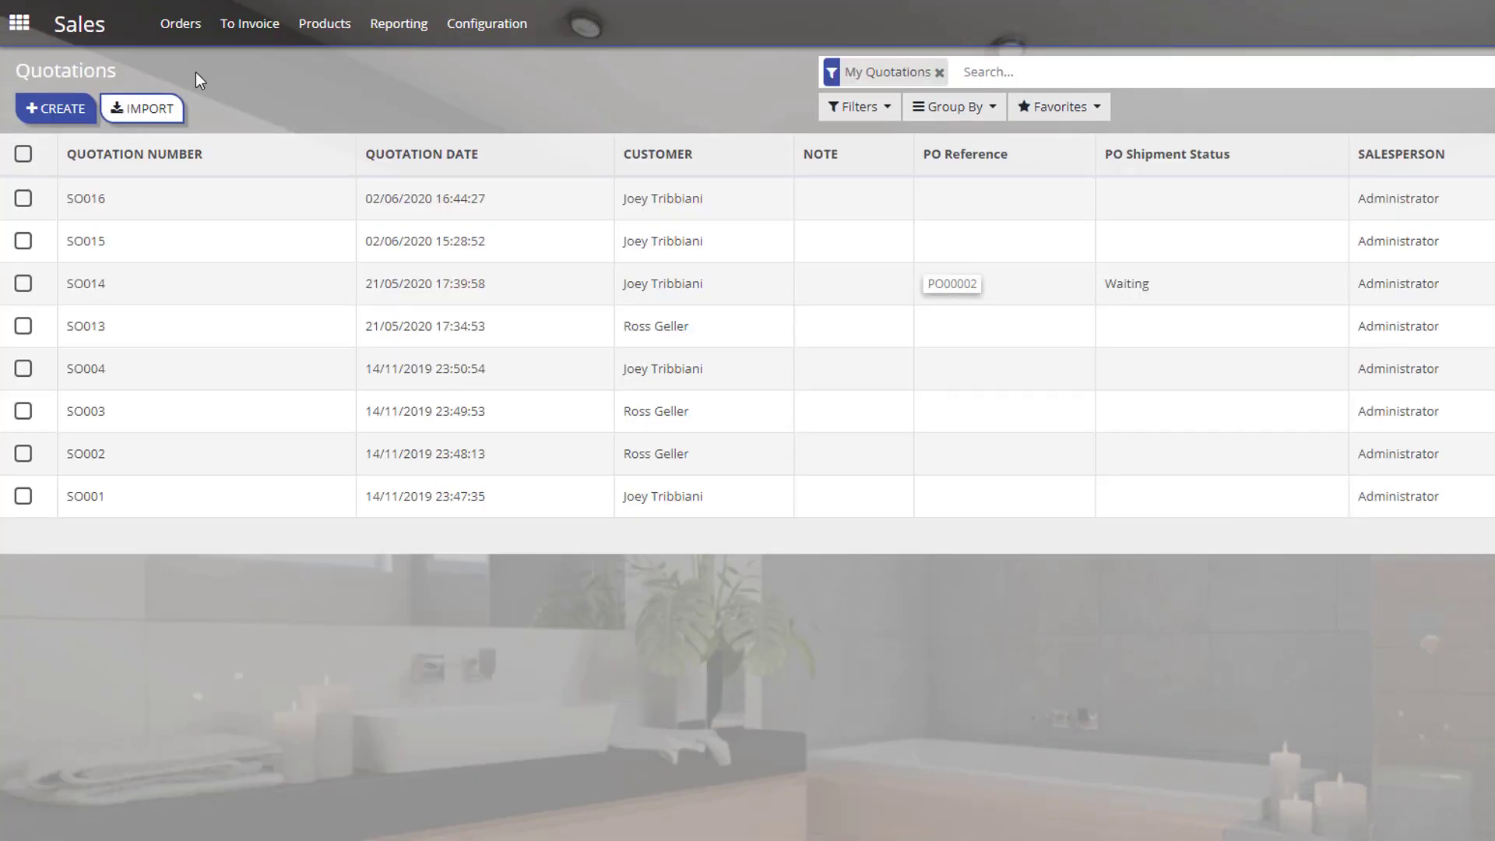
{"action": "left_click", "coordinate": [320, 35]}
{"action": "left_click", "coordinate": [331, 64]}
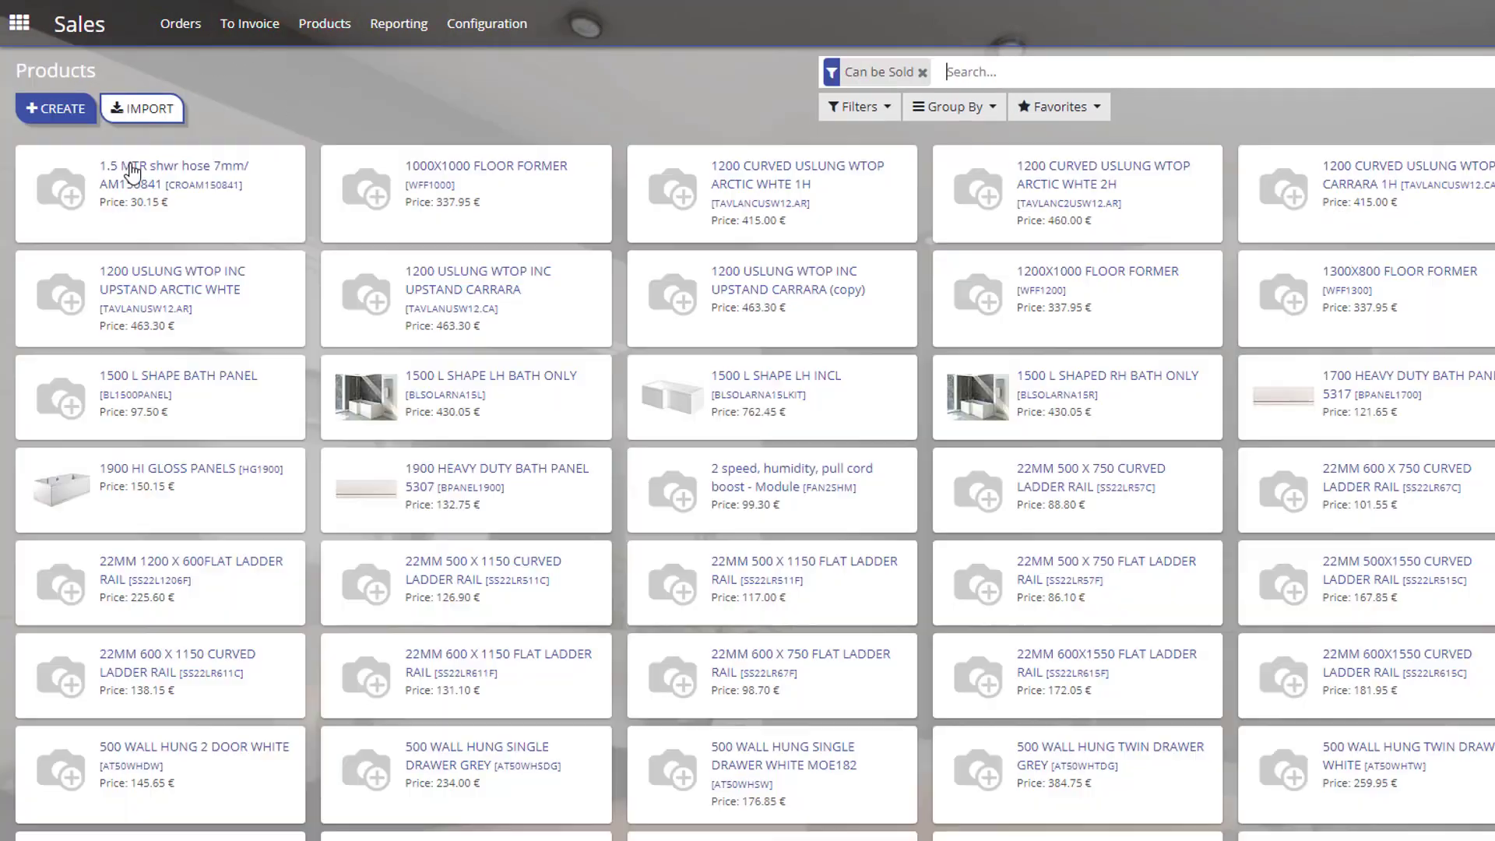
{"action": "left_click", "coordinate": [1048, 75]}
{"action": "type", "text": "test"}
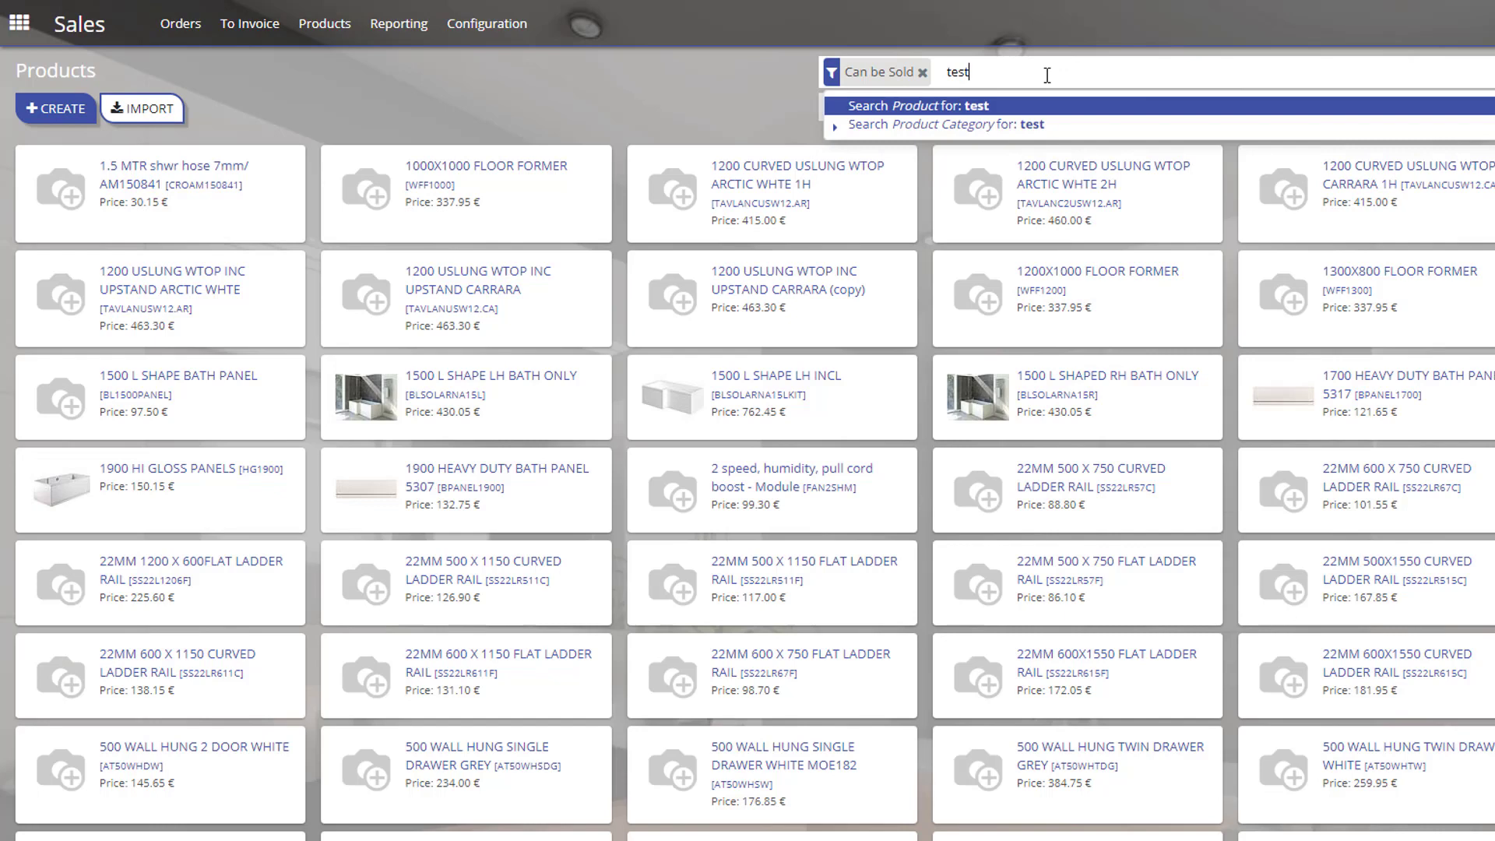
{"action": "key", "text": "Return"}
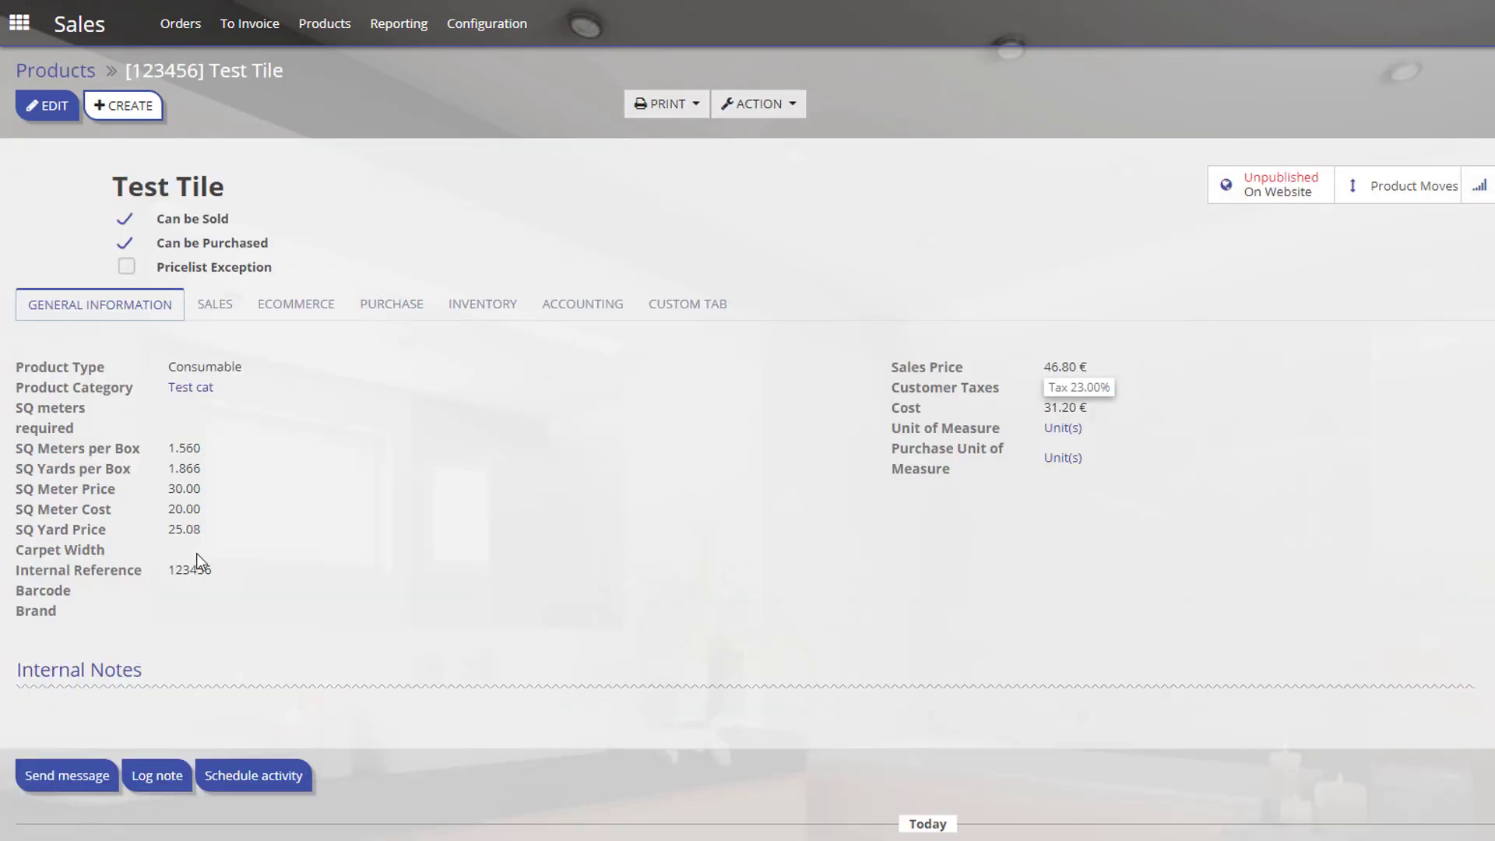
Review Test Tile's internal reference and its Sales tab, including the selling-warning section.
{"action": "left_click_drag", "start_coordinate": [176, 569], "coordinate": [212, 567]}
{"action": "left_click", "coordinate": [221, 310]}
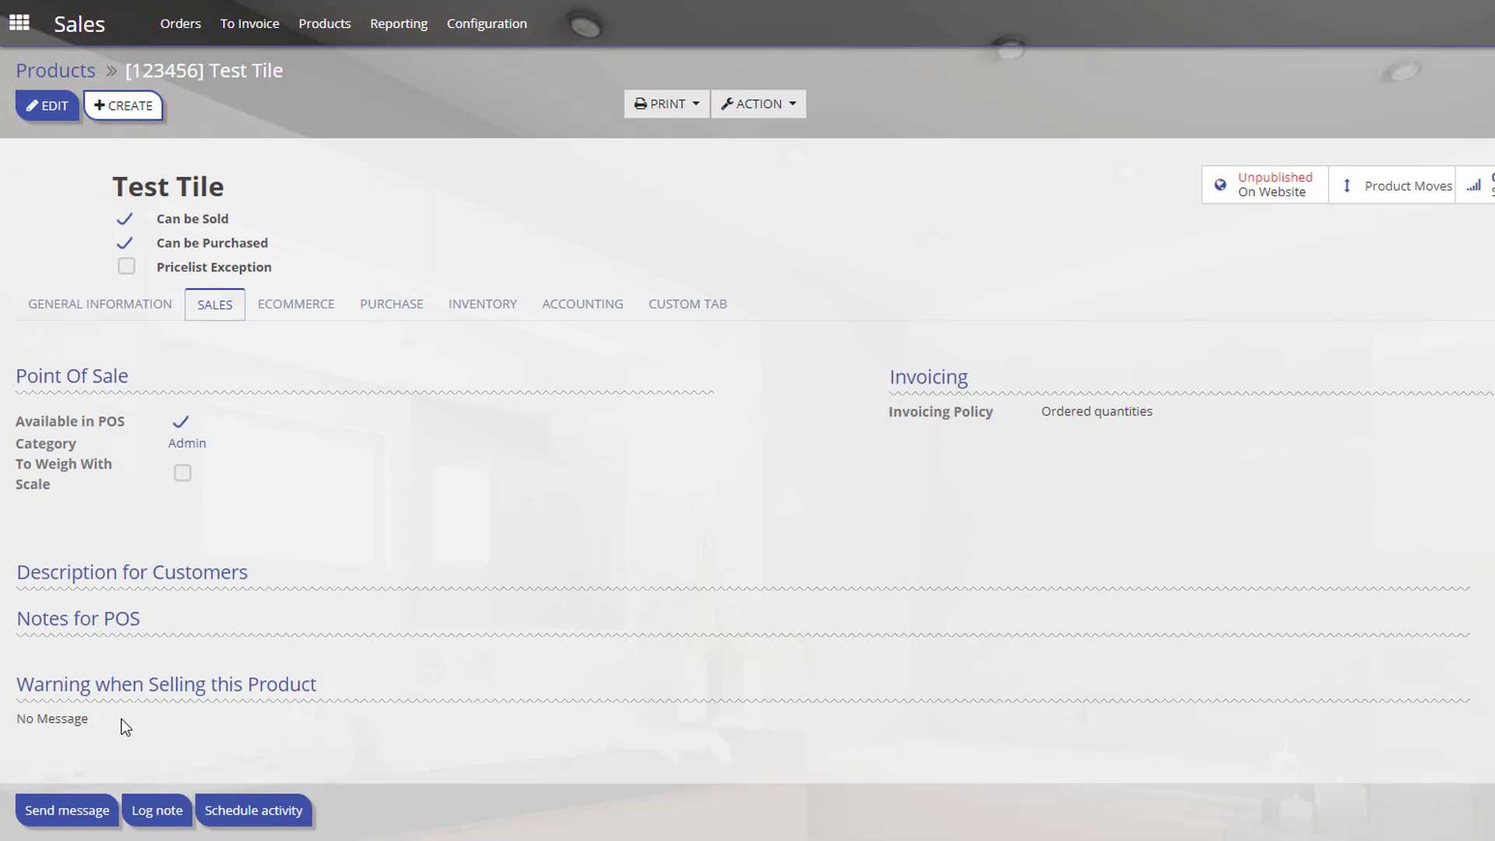
{"action": "left_click_drag", "start_coordinate": [125, 726], "coordinate": [14, 729]}
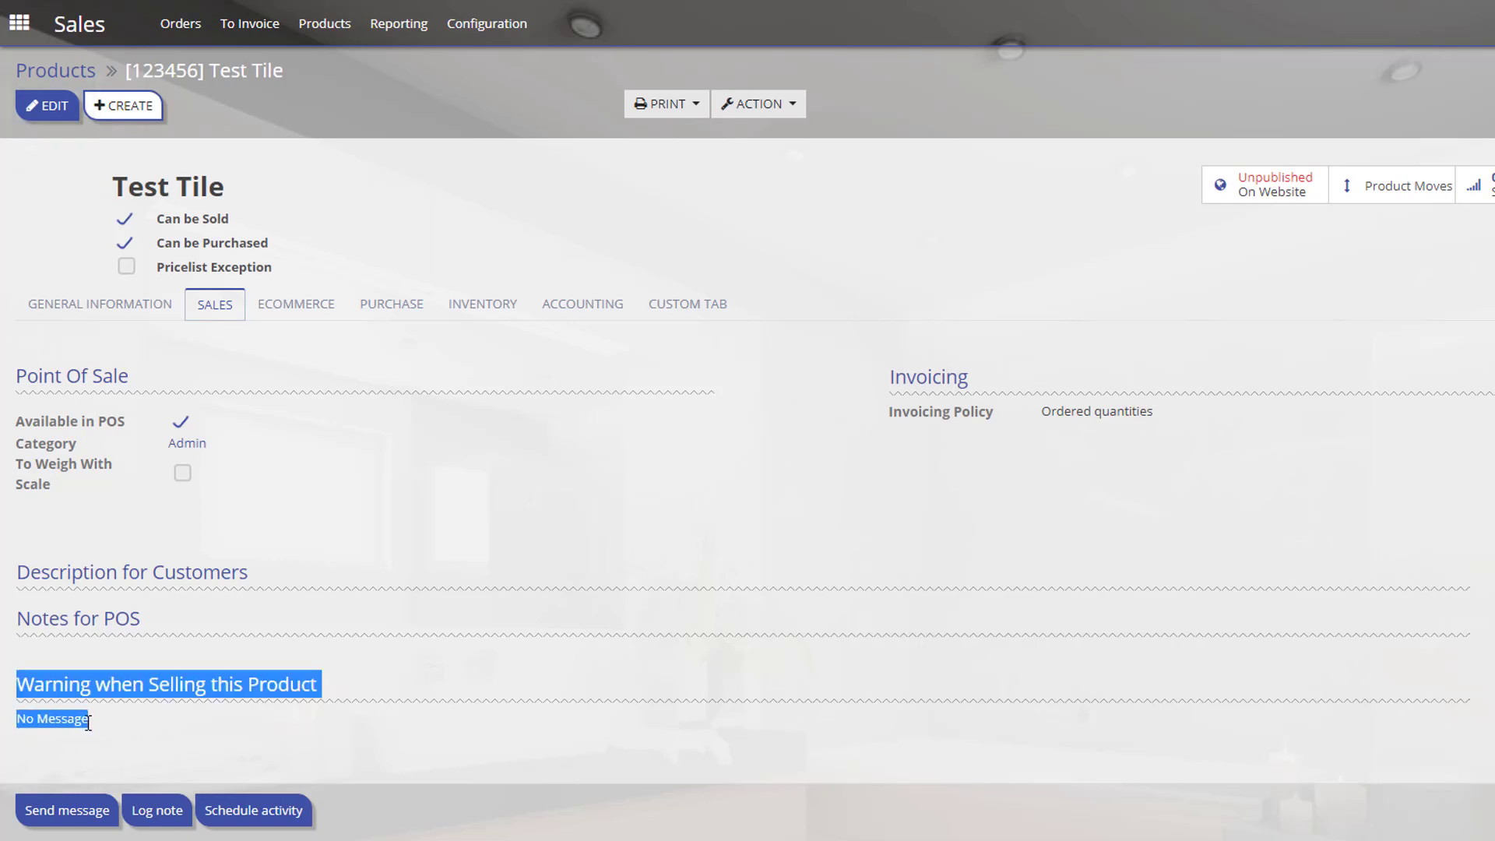
Set Test Tile's selling warning to Warning with the message 'Do you need Grout.'.
{"action": "left_click", "coordinate": [348, 684]}
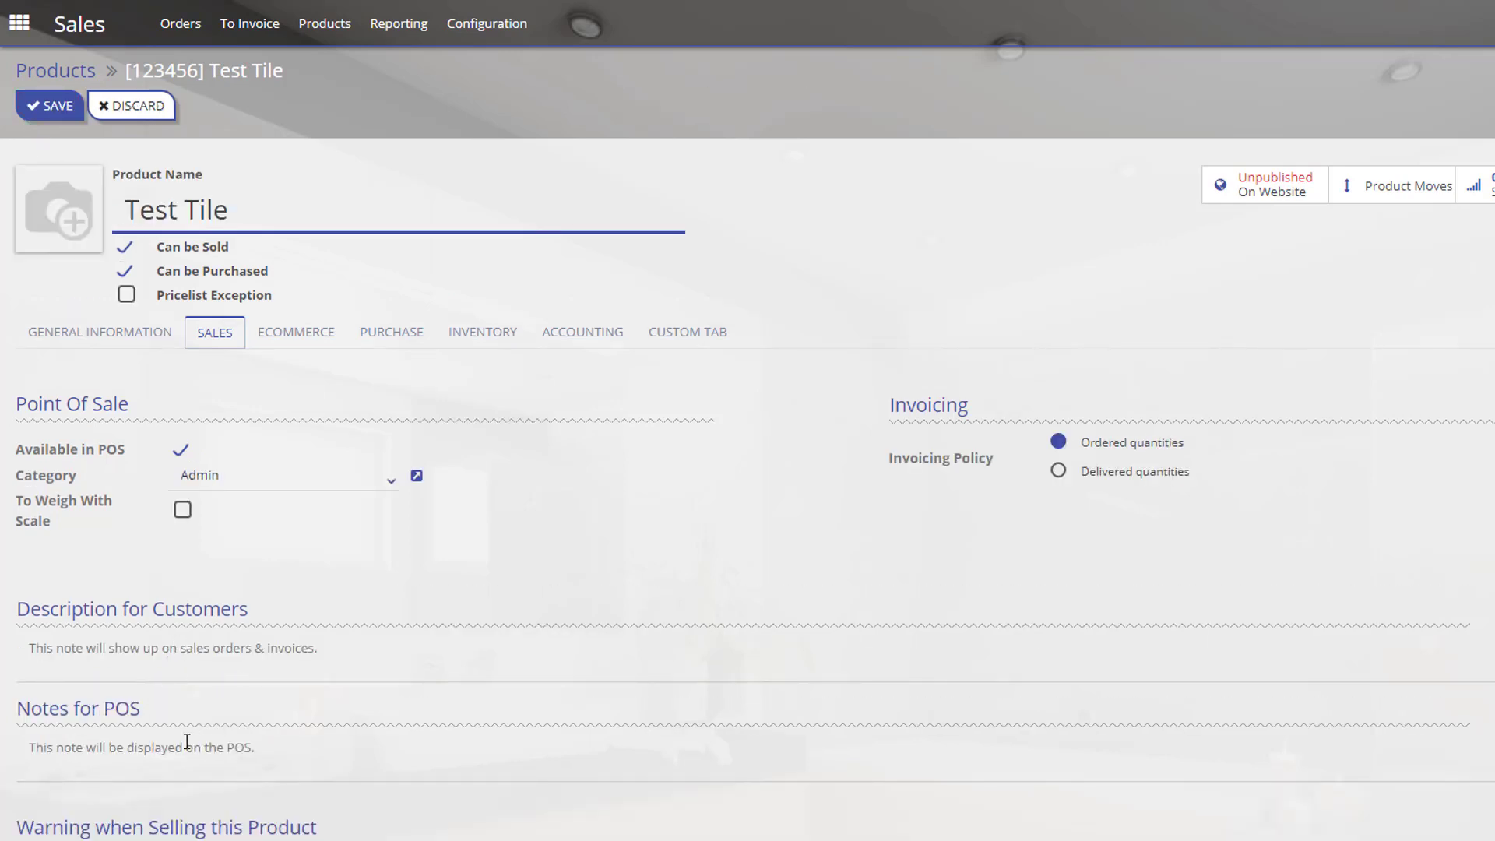
{"action": "scroll", "coordinate": [186, 742], "scroll_direction": "down", "scroll_amount": 3}
{"action": "left_click", "coordinate": [90, 710]}
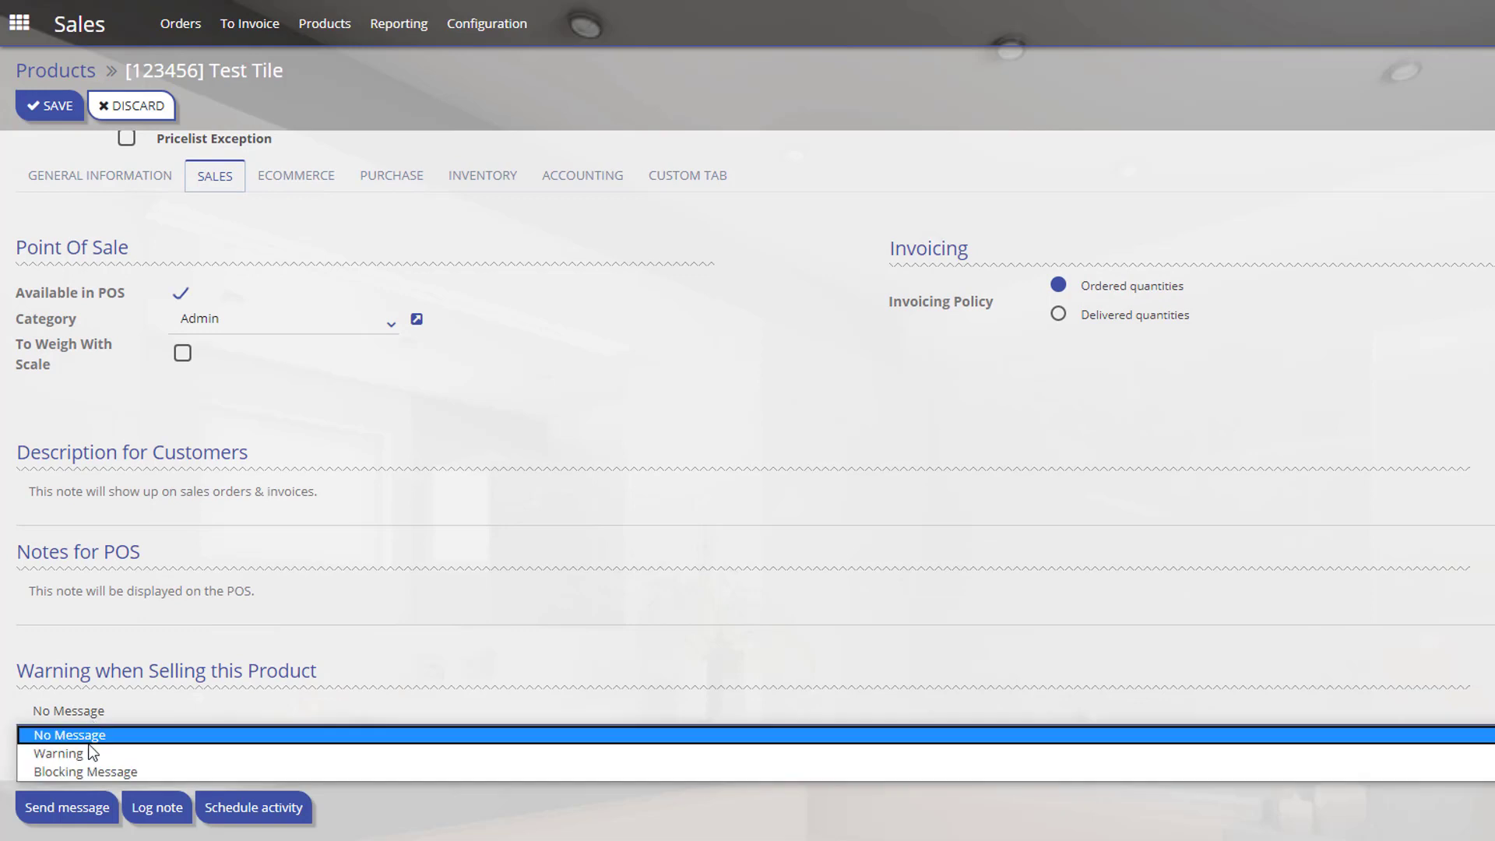
{"action": "left_click", "coordinate": [76, 753]}
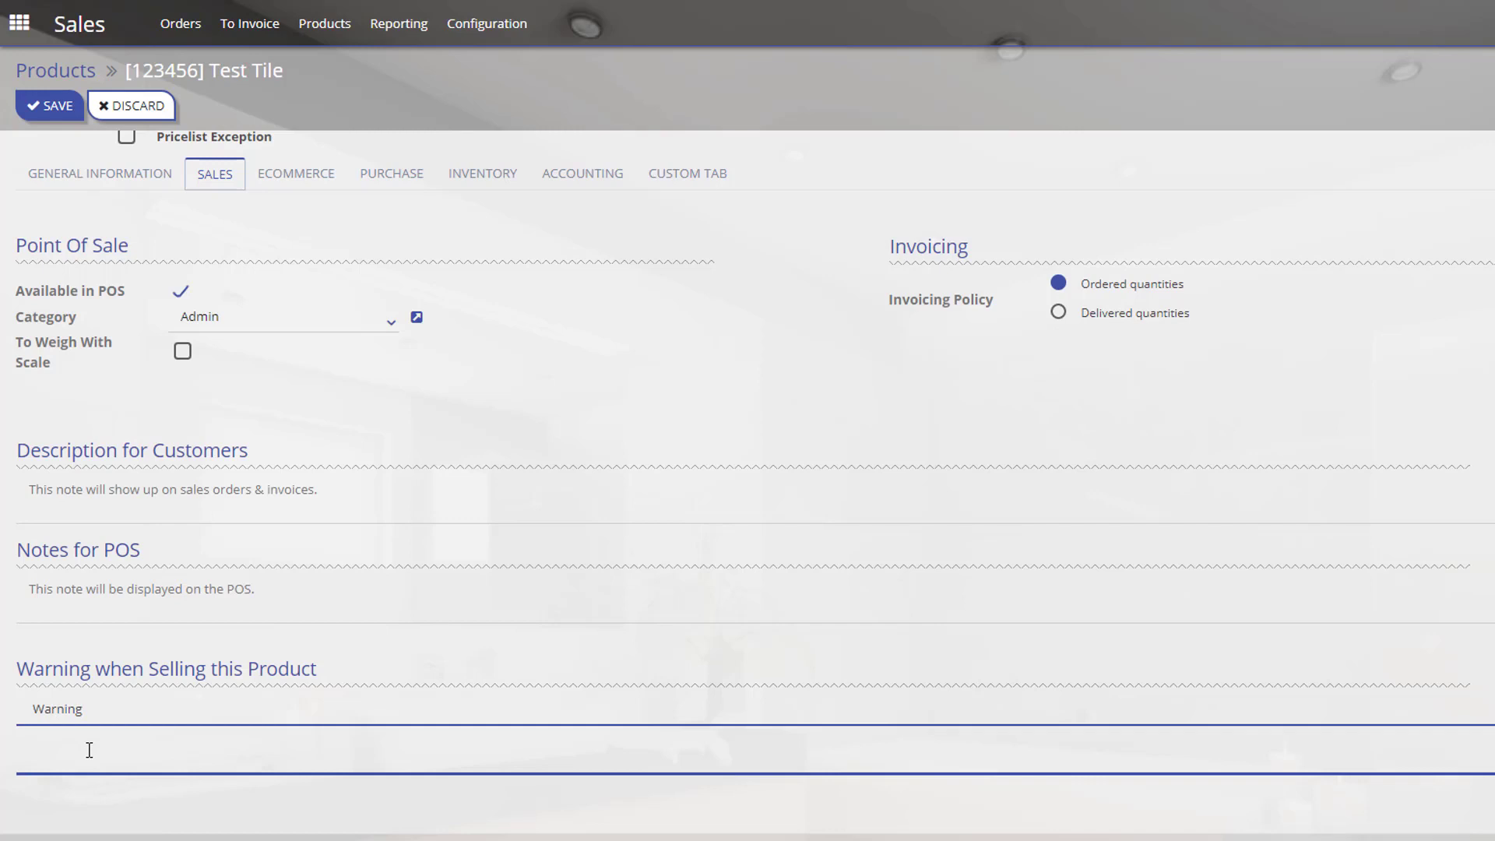
{"action": "type", "text": "Do you need"}
{"action": "type", "text": "Grout."}
Check the selling-warning heading, then bring up Test Tile's purchase settings.
{"action": "left_click_drag", "start_coordinate": [17, 668], "coordinate": [302, 672]}
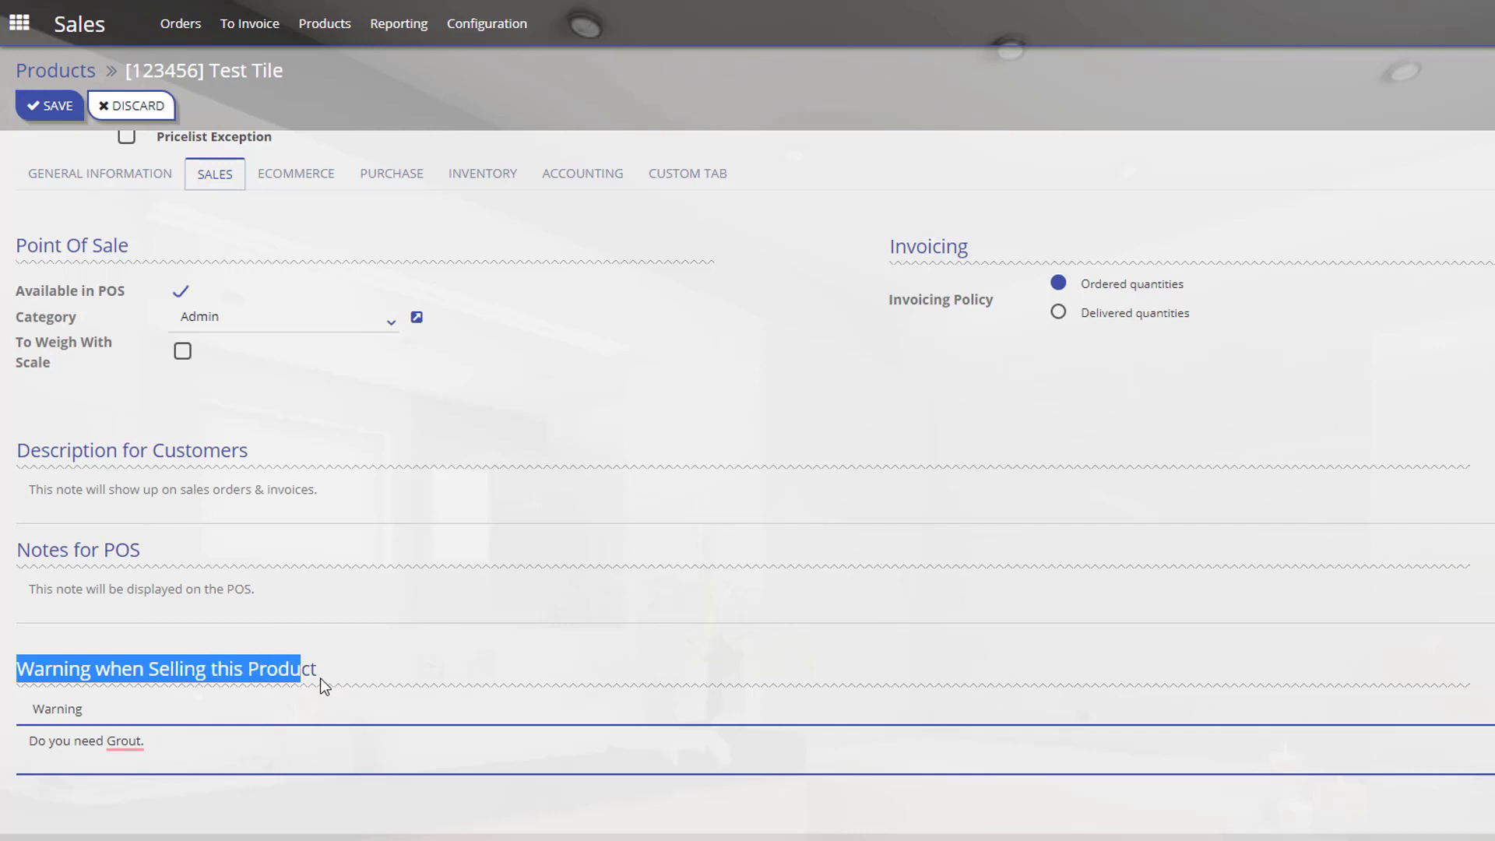
{"action": "scroll", "coordinate": [321, 680], "scroll_direction": "up", "scroll_amount": 1}
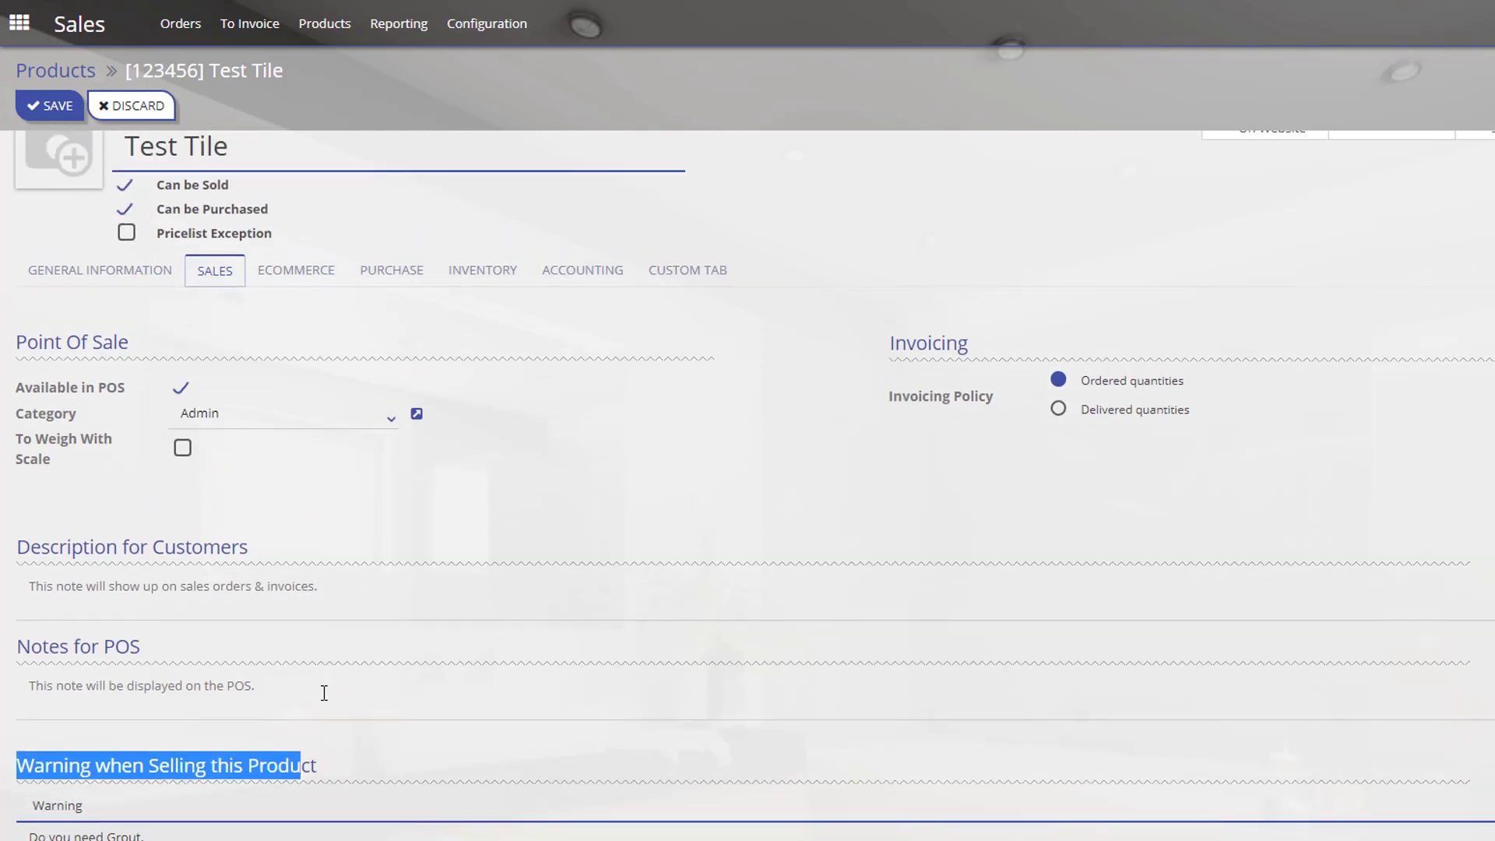
{"action": "scroll", "coordinate": [326, 693], "scroll_direction": "down", "scroll_amount": 1}
{"action": "left_click", "coordinate": [332, 673]}
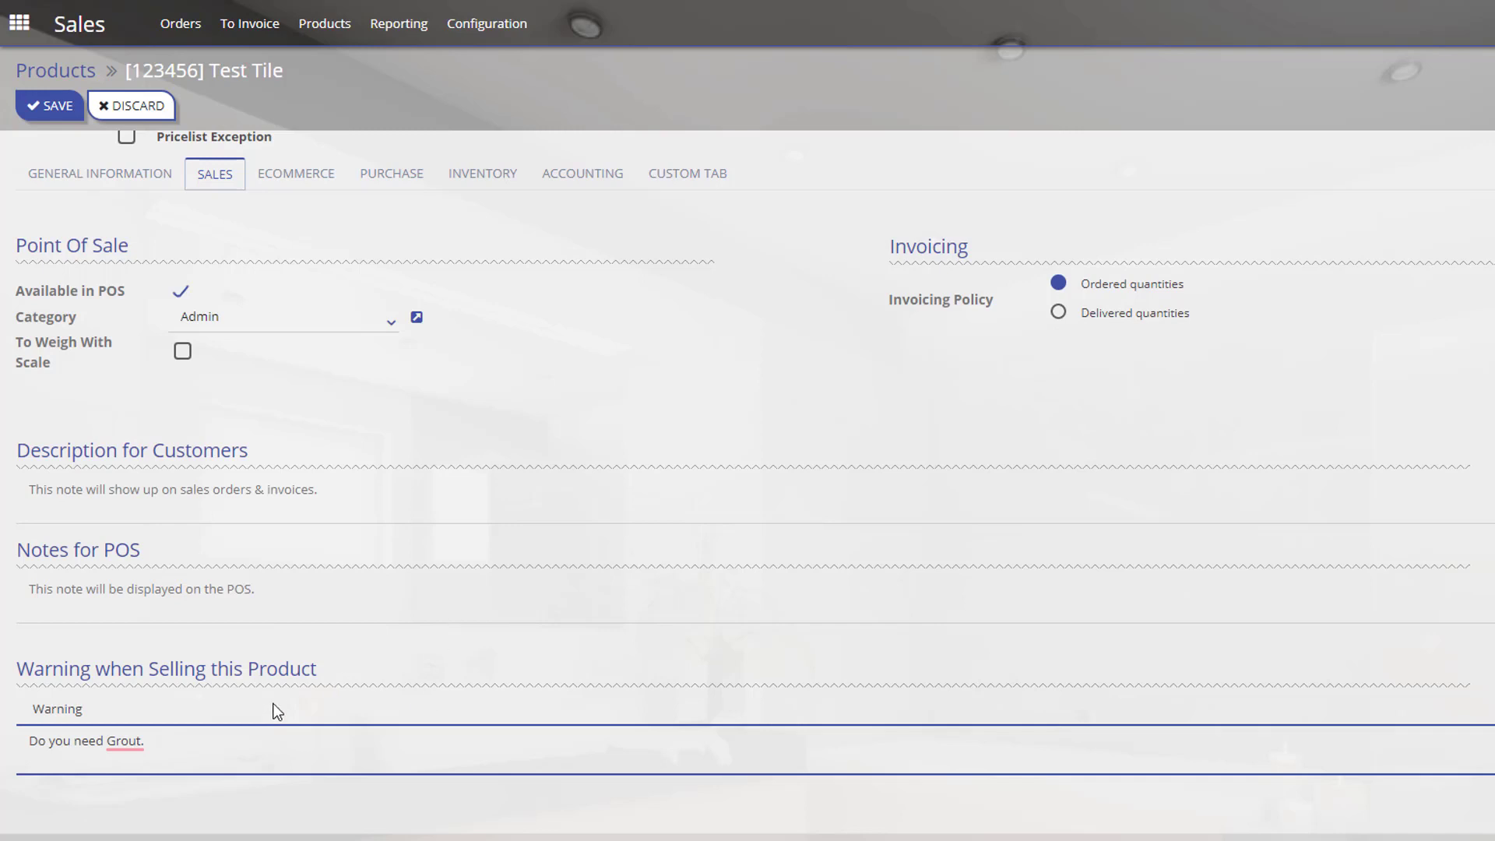
{"action": "scroll", "coordinate": [192, 726], "scroll_direction": "up", "scroll_amount": 2}
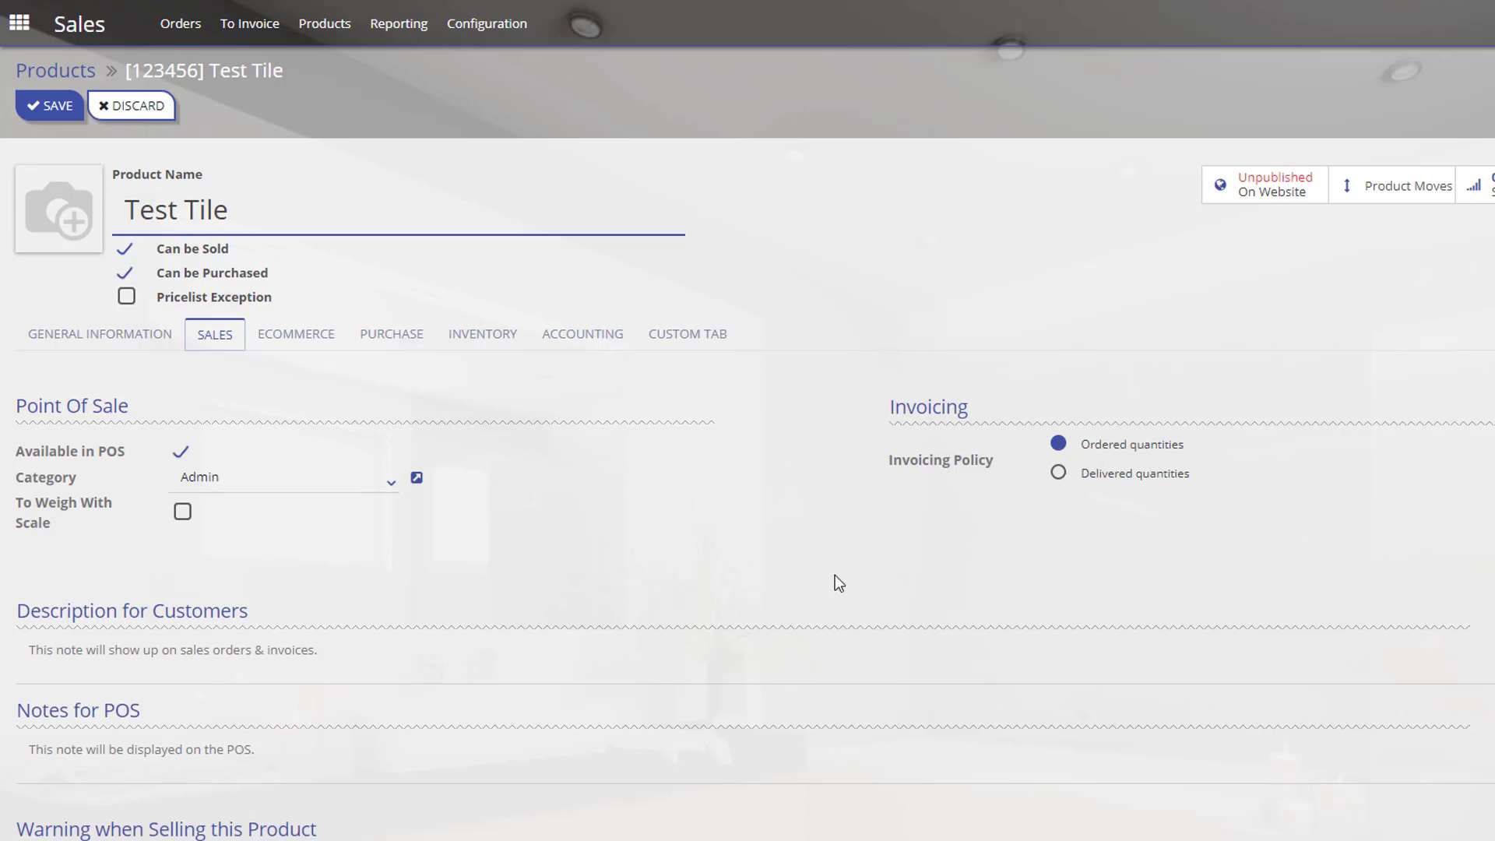
{"action": "left_click", "coordinate": [325, 342]}
{"action": "left_click", "coordinate": [394, 340]}
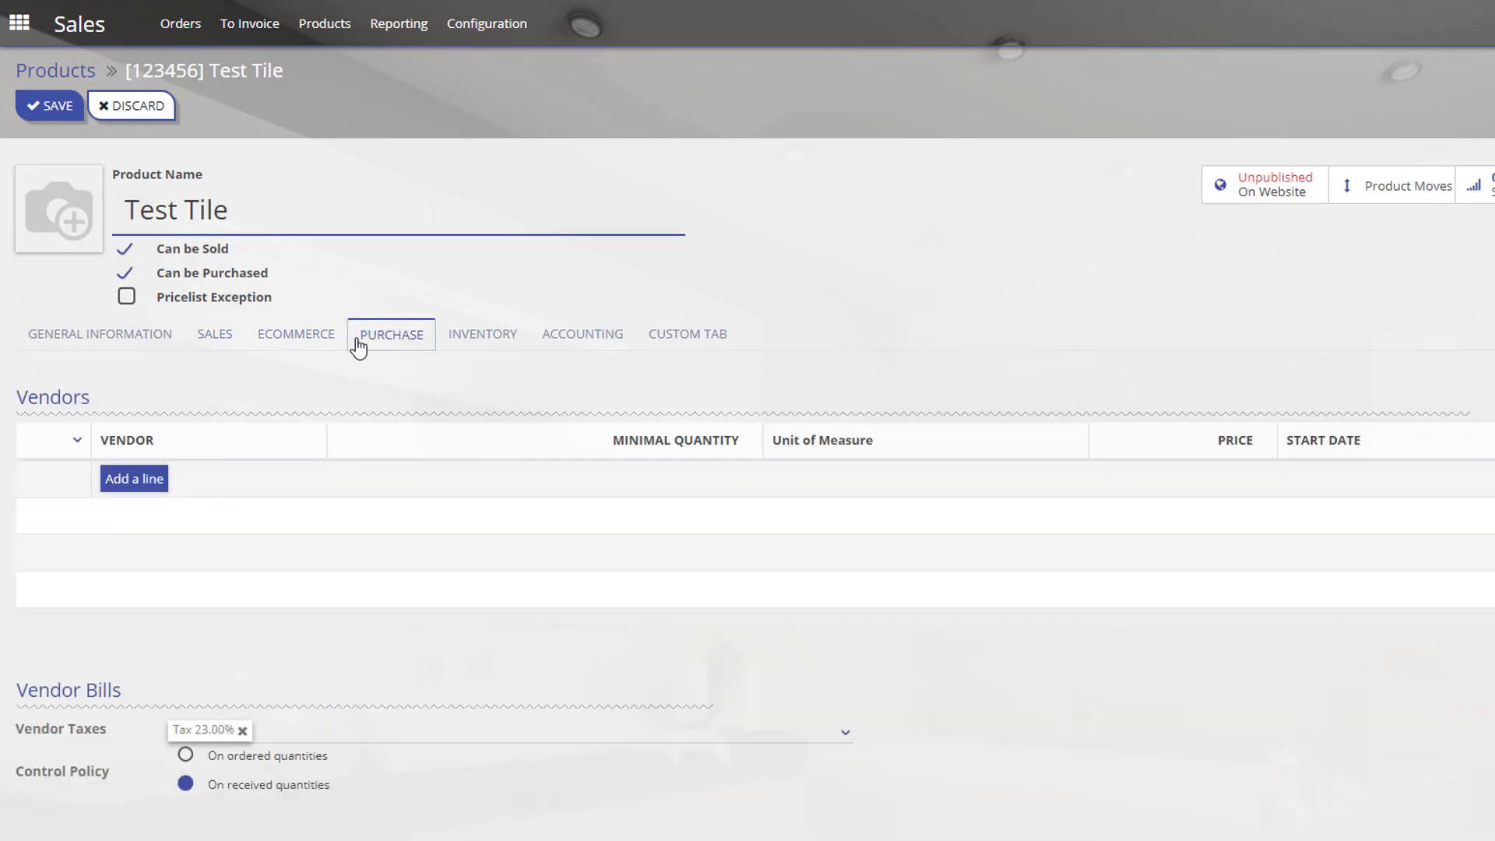
Add a vendor line with vendor ESP, product name 'ESP TEST TILE' and code 123456789.
{"action": "left_click", "coordinate": [138, 478]}
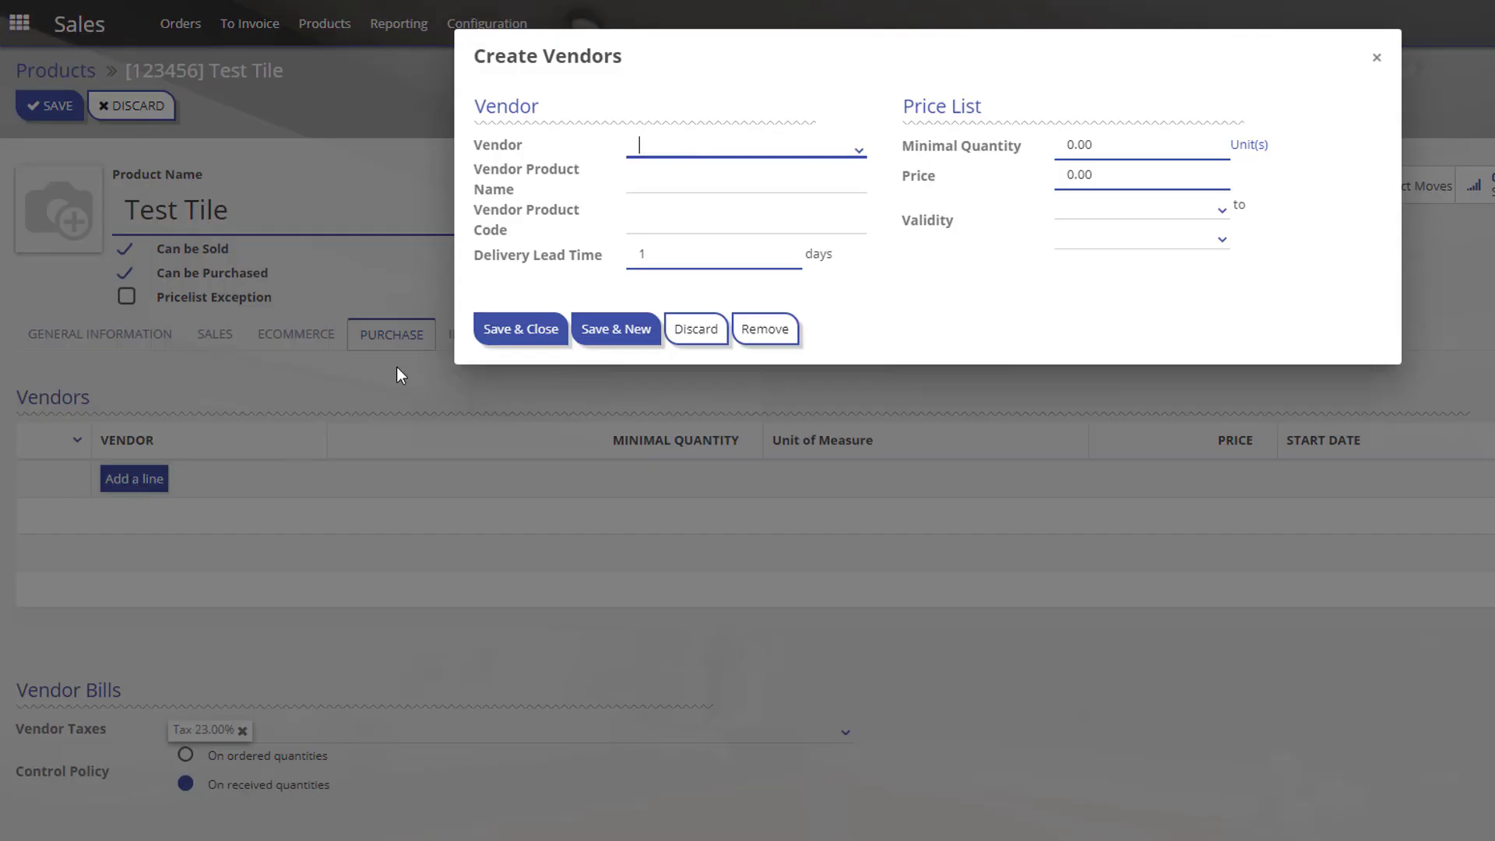
{"action": "left_click", "coordinate": [810, 156]}
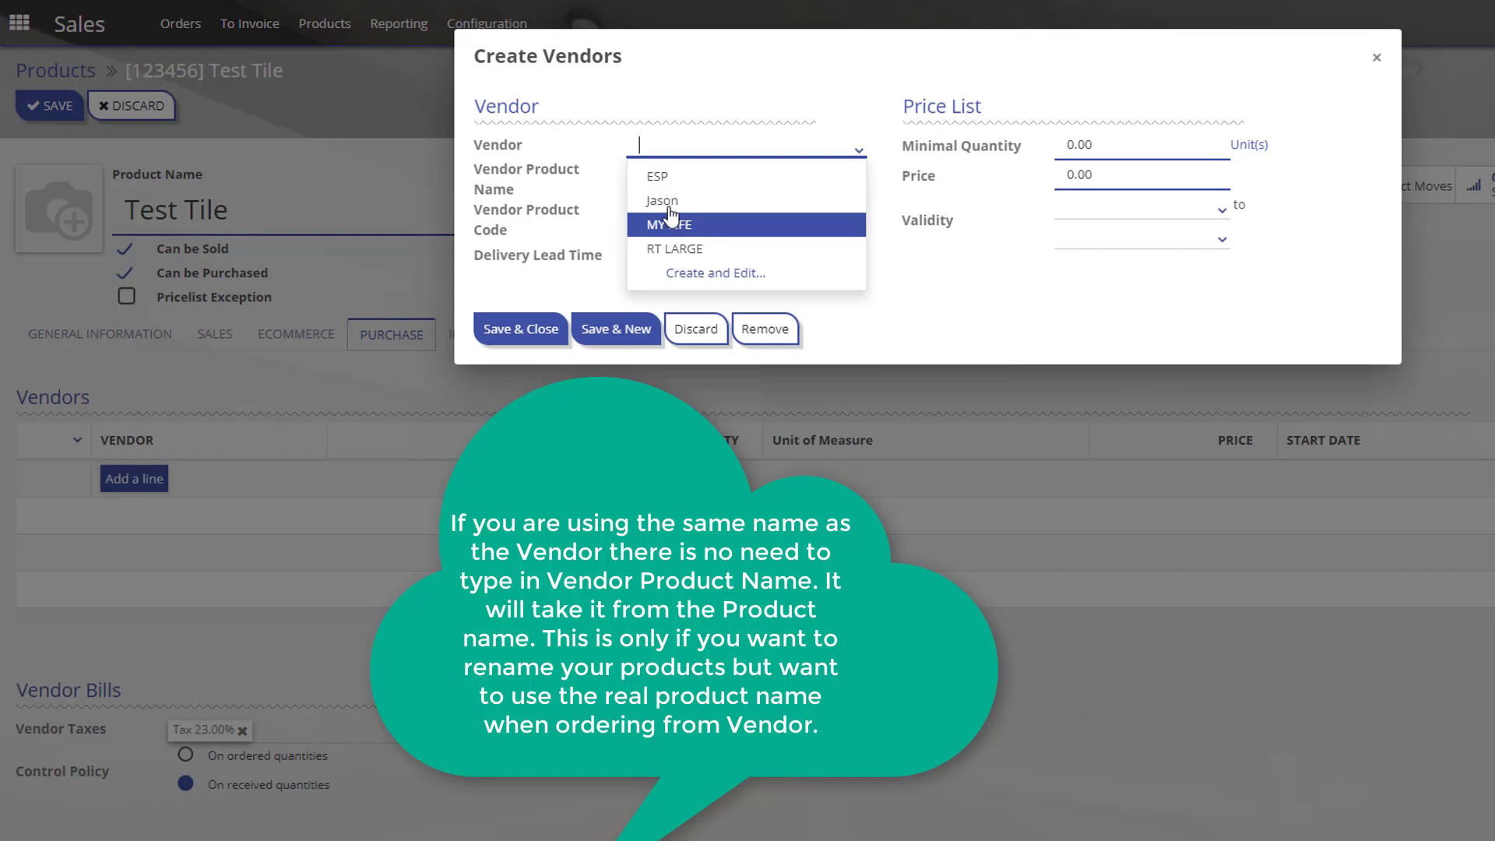
{"action": "left_click", "coordinate": [658, 176]}
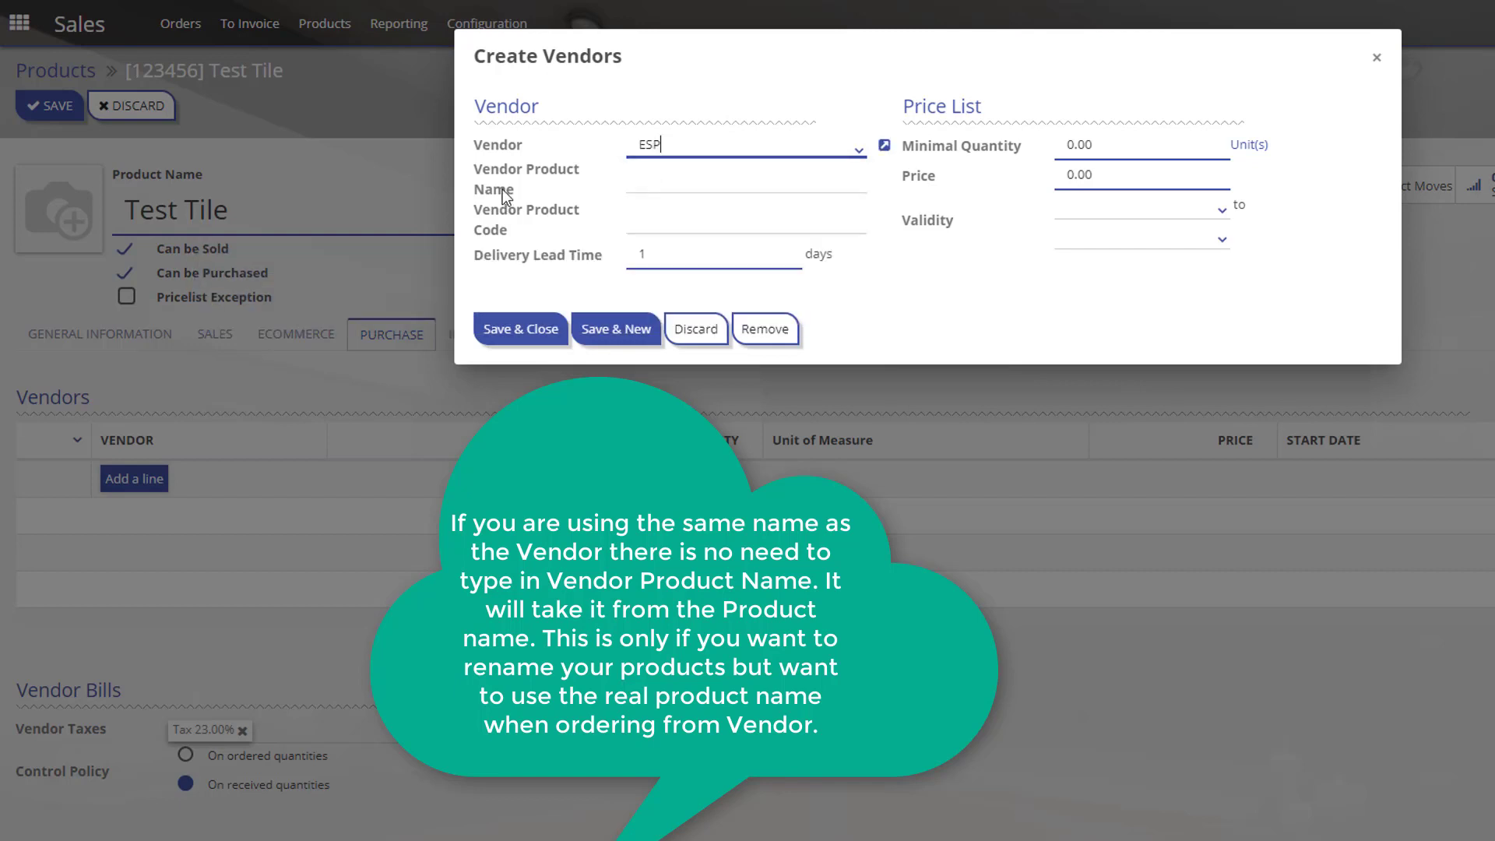
{"action": "mouse_move", "coordinate": [572, 171]}
{"action": "left_click", "coordinate": [655, 184]}
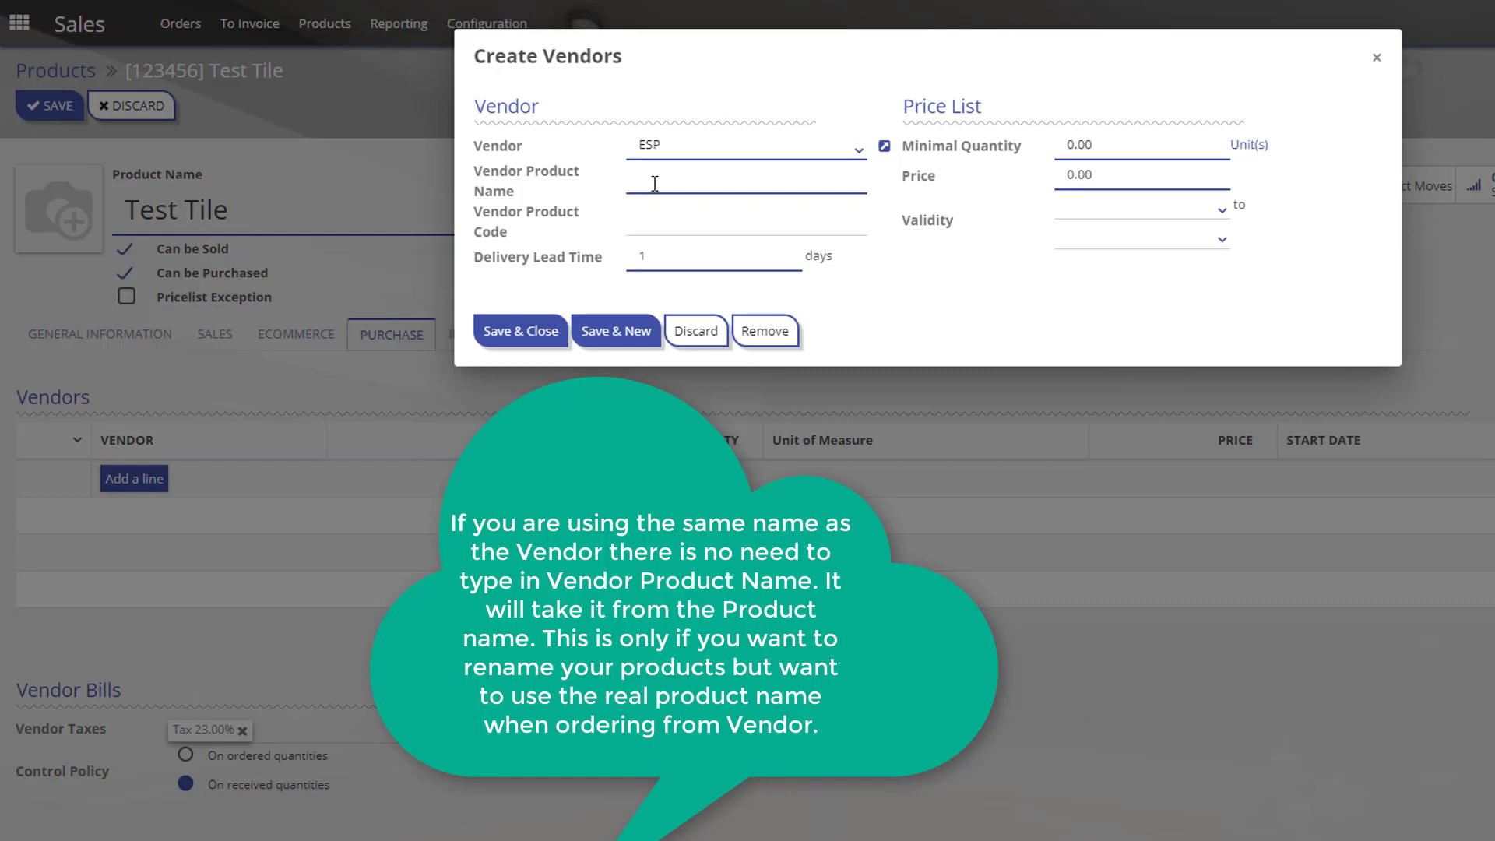
{"action": "type", "text": "ESP TEST TILE"}
{"action": "left_click", "coordinate": [652, 220]}
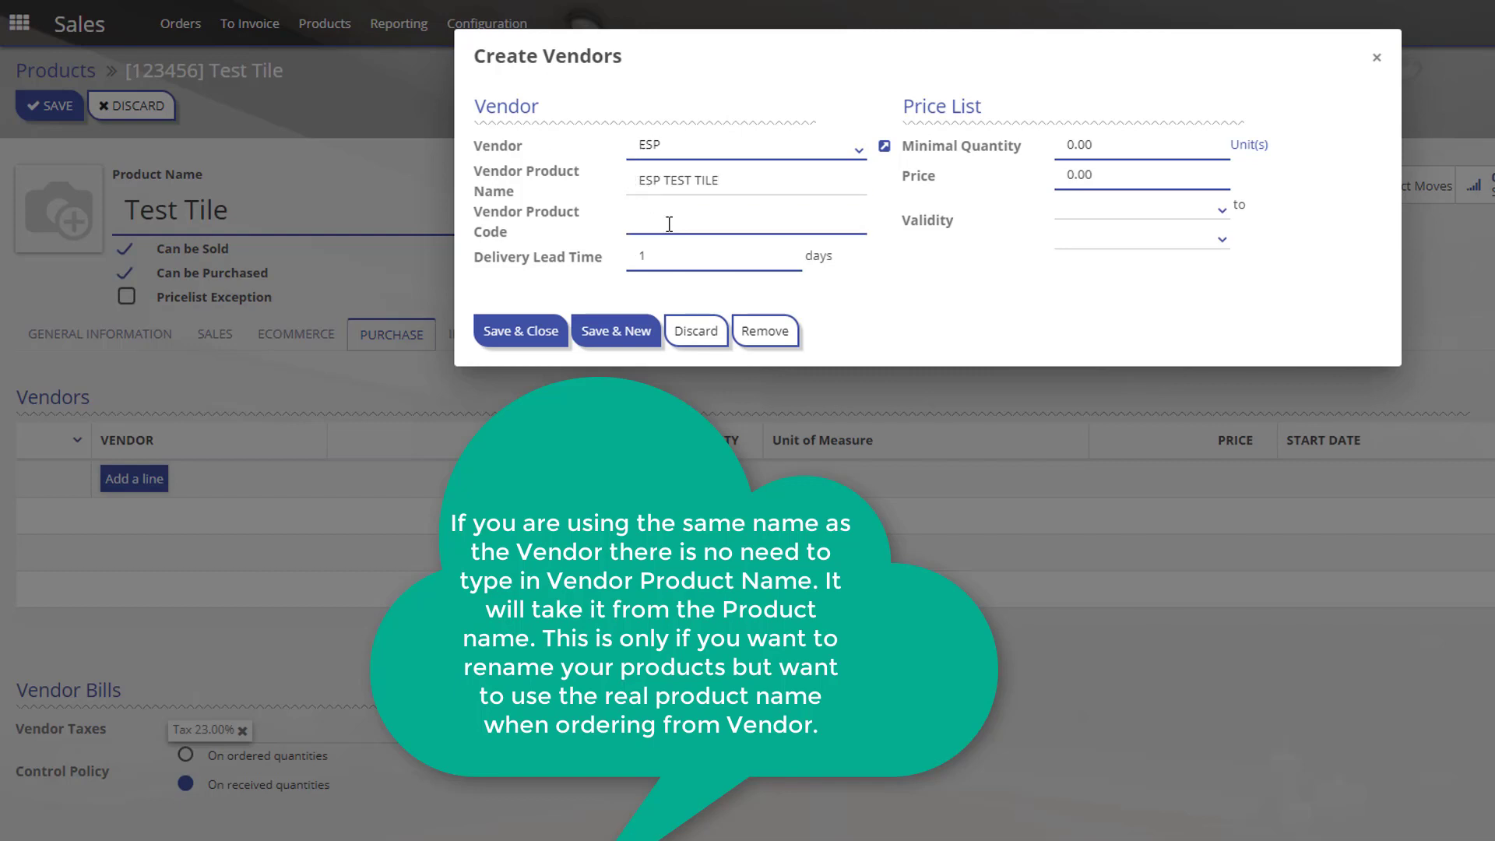
{"action": "type", "text": "123456789"}
{"action": "mouse_move", "coordinate": [493, 180]}
Check the vendor price, leaving it at 0.00, and save the ESP vendor line.
{"action": "left_click_drag", "start_coordinate": [641, 183], "coordinate": [718, 181]}
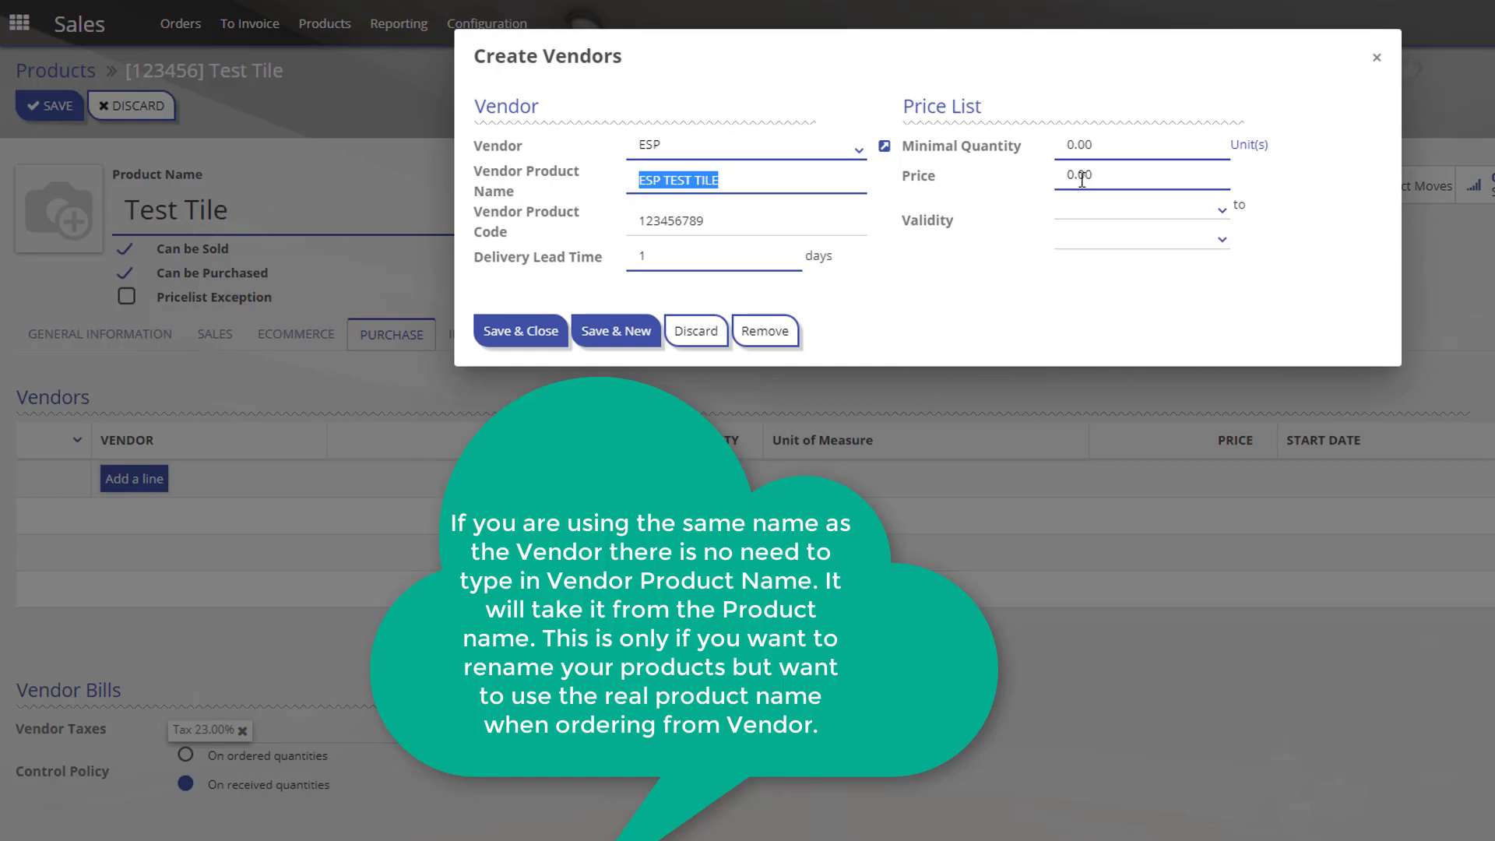
{"action": "left_click_drag", "start_coordinate": [1082, 179], "coordinate": [1042, 186]}
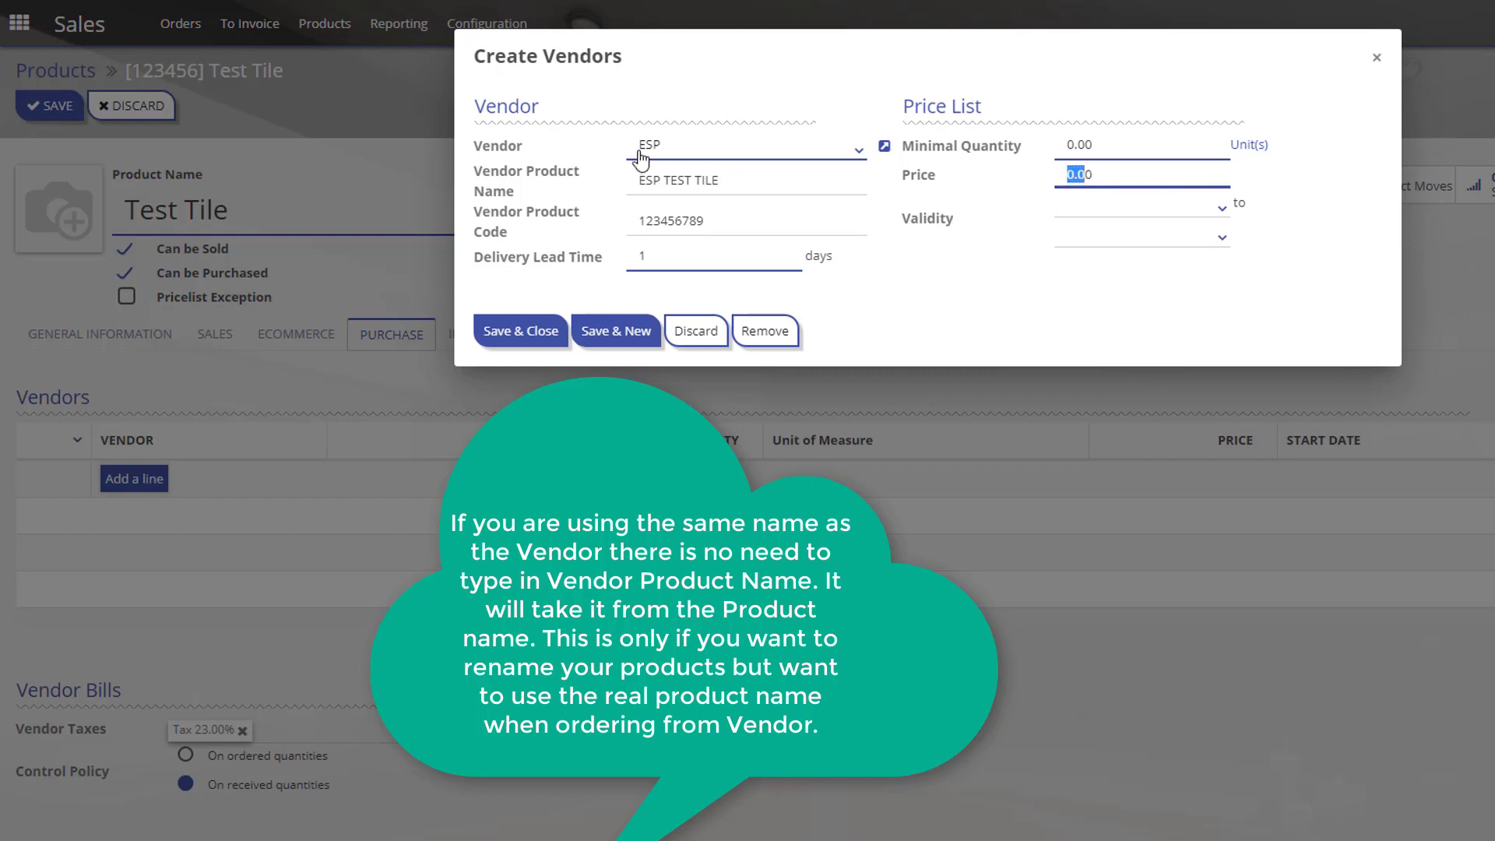
{"action": "left_click_drag", "start_coordinate": [1124, 175], "coordinate": [1067, 174]}
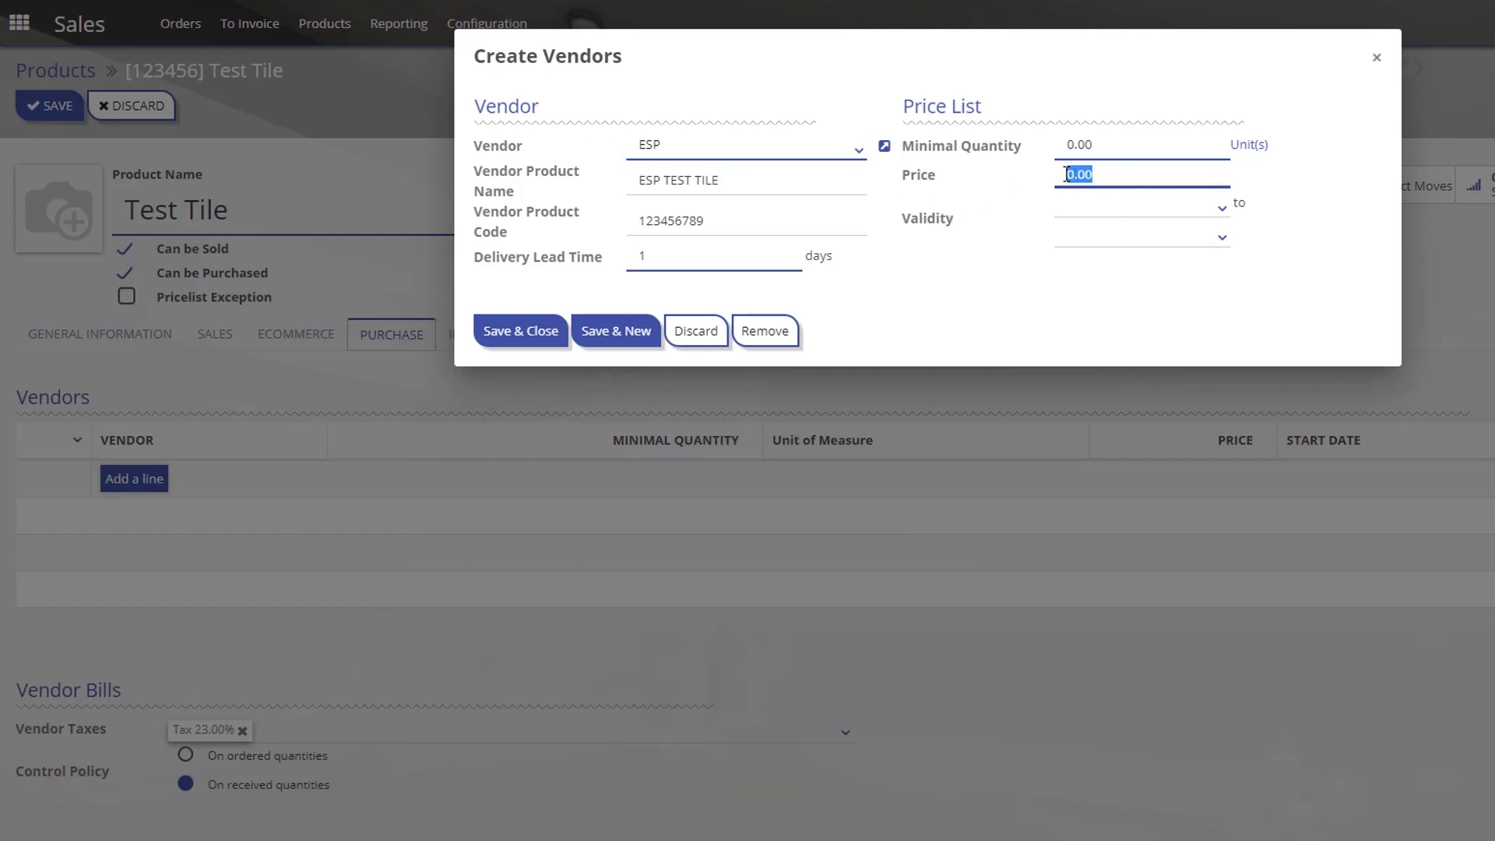
{"action": "left_click", "coordinate": [1010, 247]}
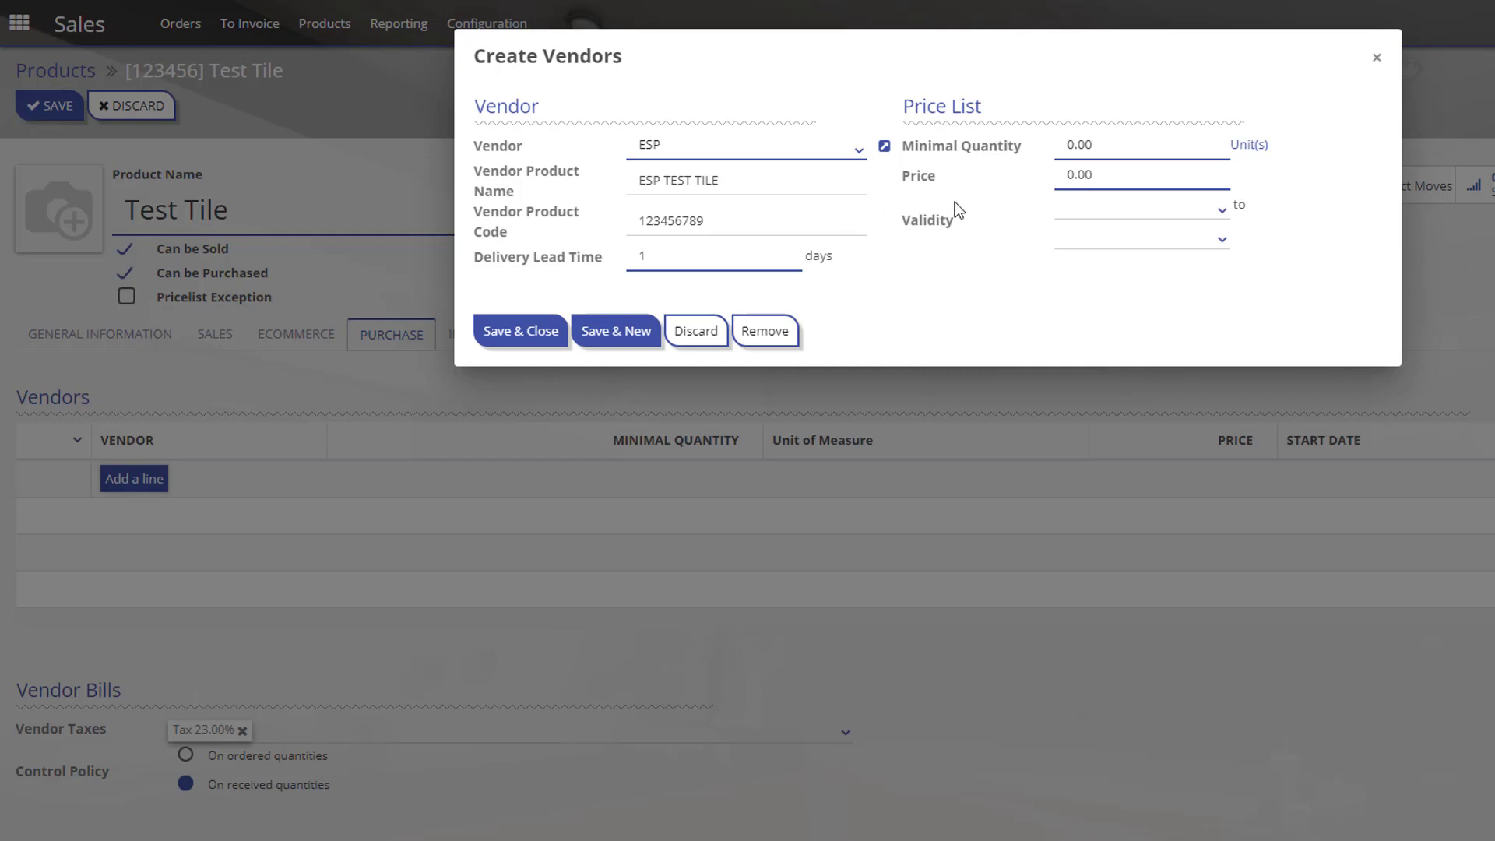
{"action": "left_click", "coordinate": [1057, 181]}
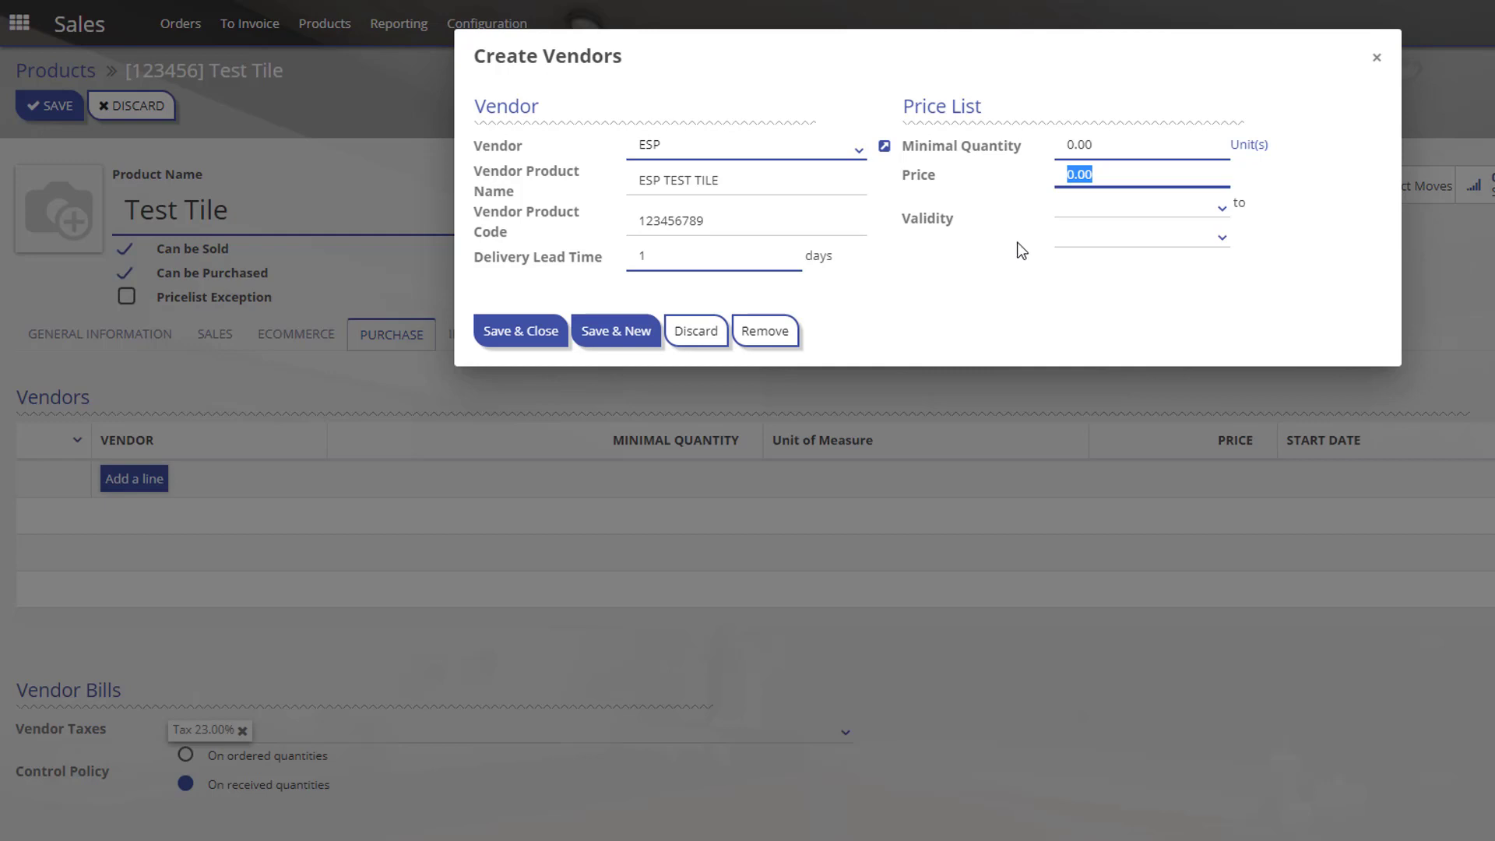
{"action": "left_click_drag", "start_coordinate": [1101, 177], "coordinate": [1052, 177]}
{"action": "left_click", "coordinate": [1071, 175]}
{"action": "left_click", "coordinate": [524, 337]}
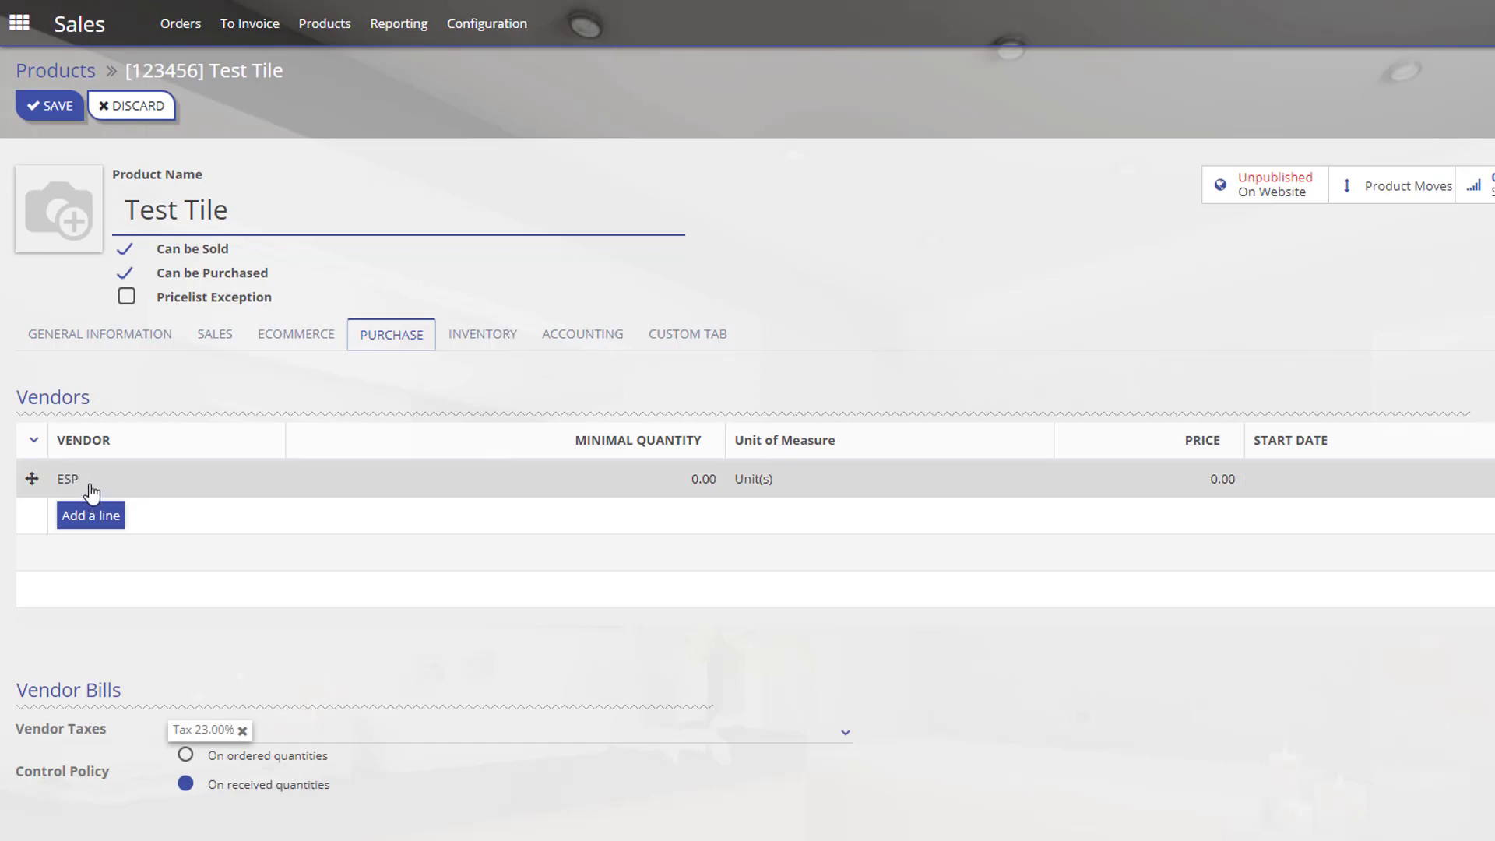
Set Test Tile's inventory tracking to By Lots, with route Buy and 0.00-day customer lead time.
{"action": "left_click", "coordinate": [473, 340]}
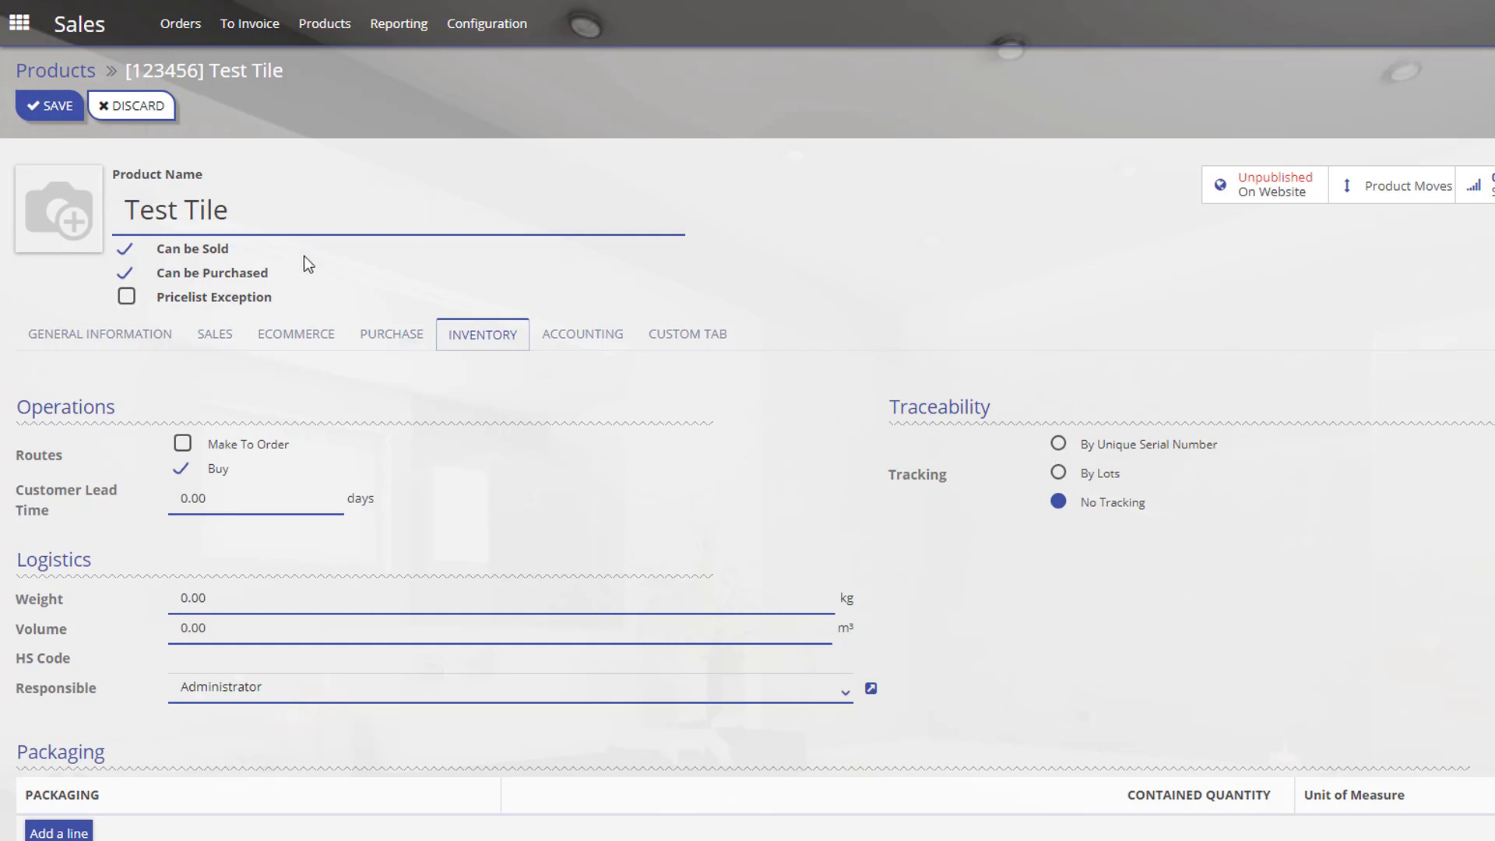
{"action": "mouse_move", "coordinate": [126, 209]}
{"action": "left_mouse_down"}
{"action": "mouse_move", "coordinate": [232, 209]}
{"action": "mouse_move", "coordinate": [125, 208]}
{"action": "left_mouse_up"}
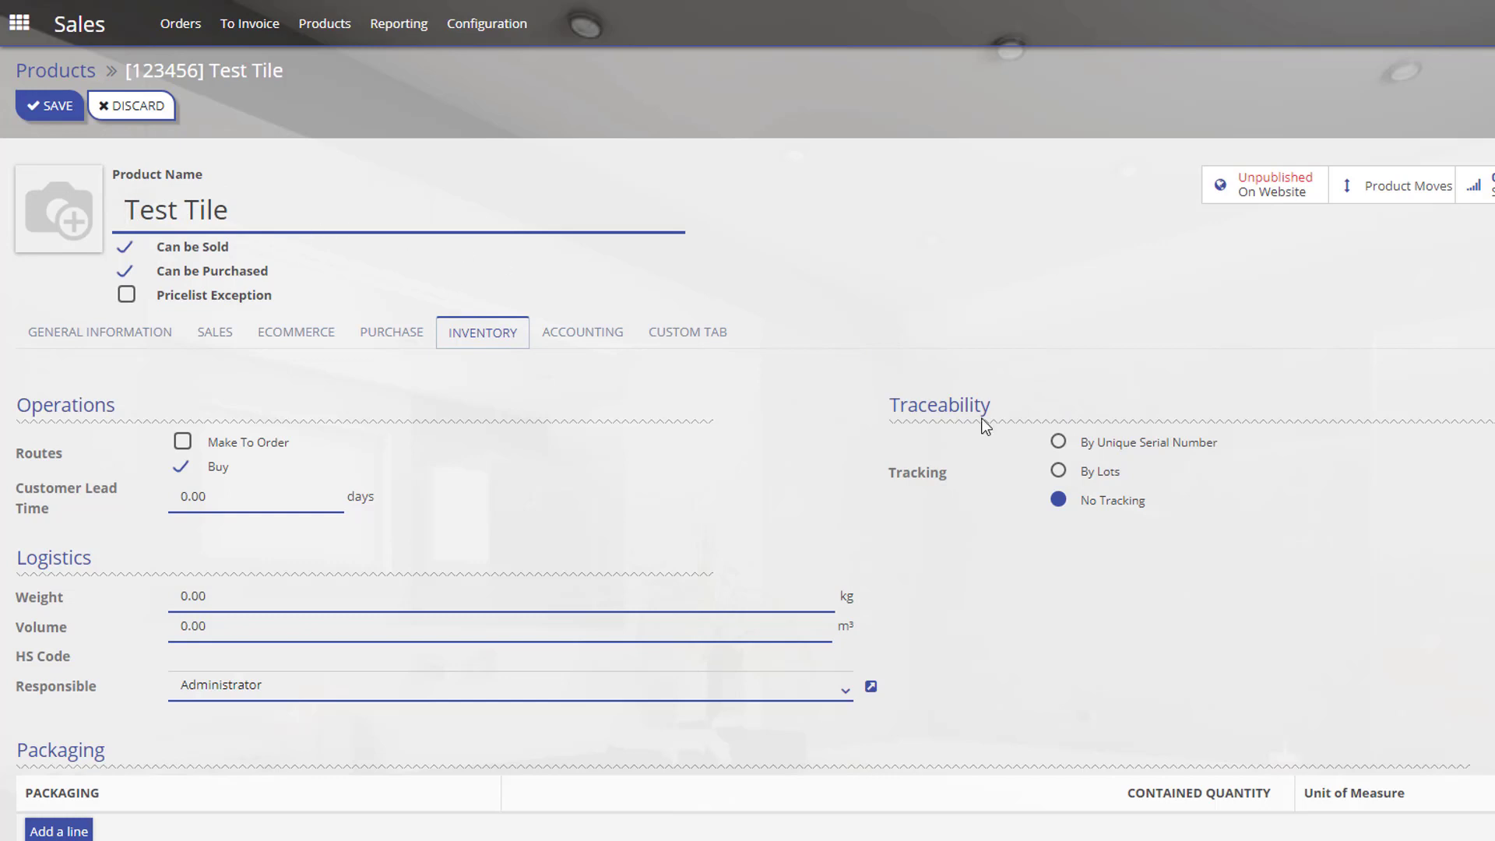
{"action": "left_click", "coordinate": [1056, 469]}
{"action": "left_click", "coordinate": [1060, 442]}
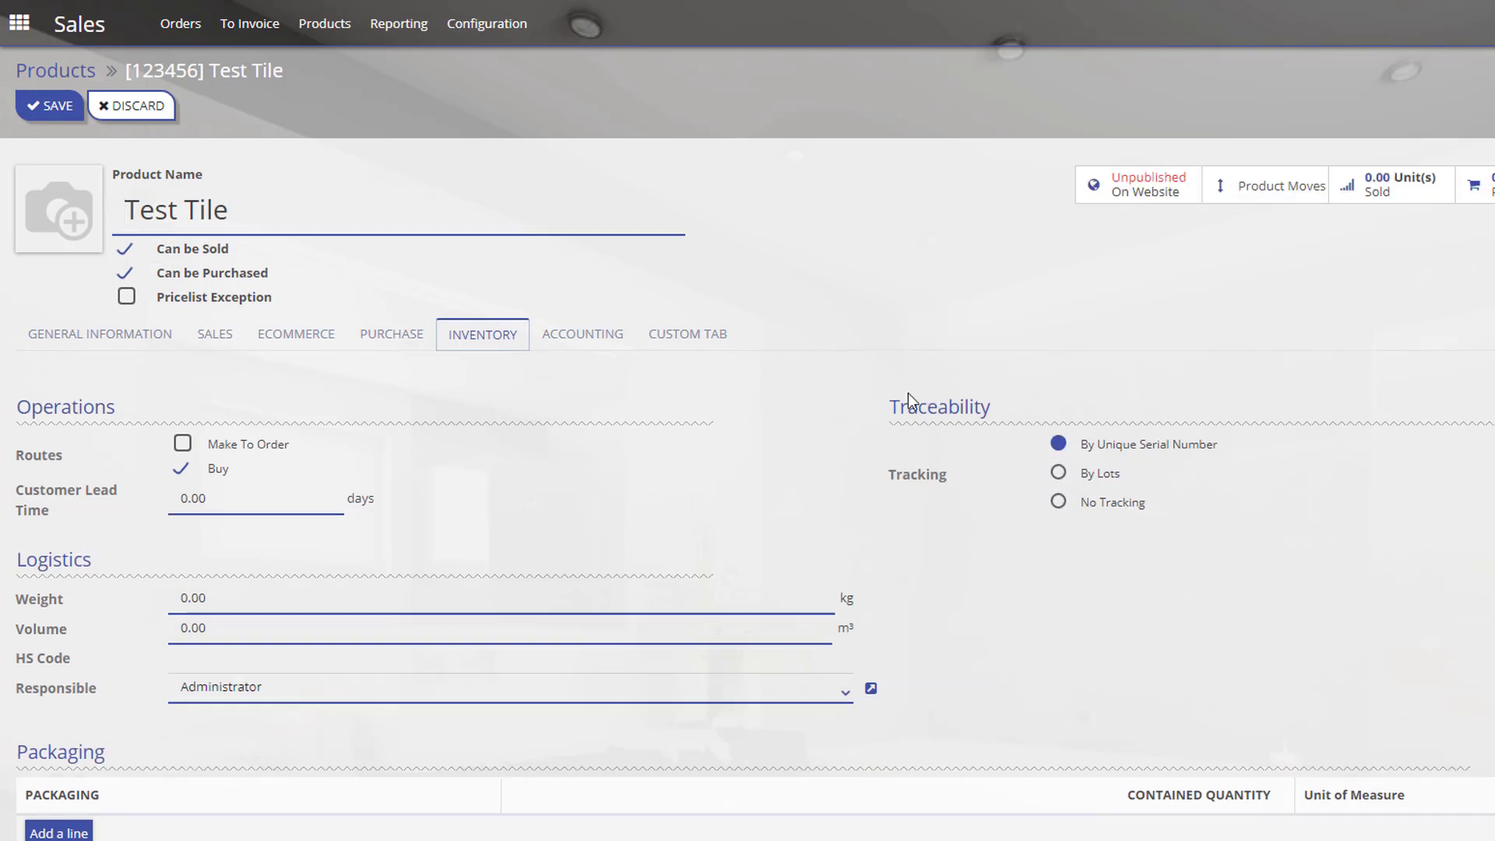
{"action": "left_click", "coordinate": [1059, 475]}
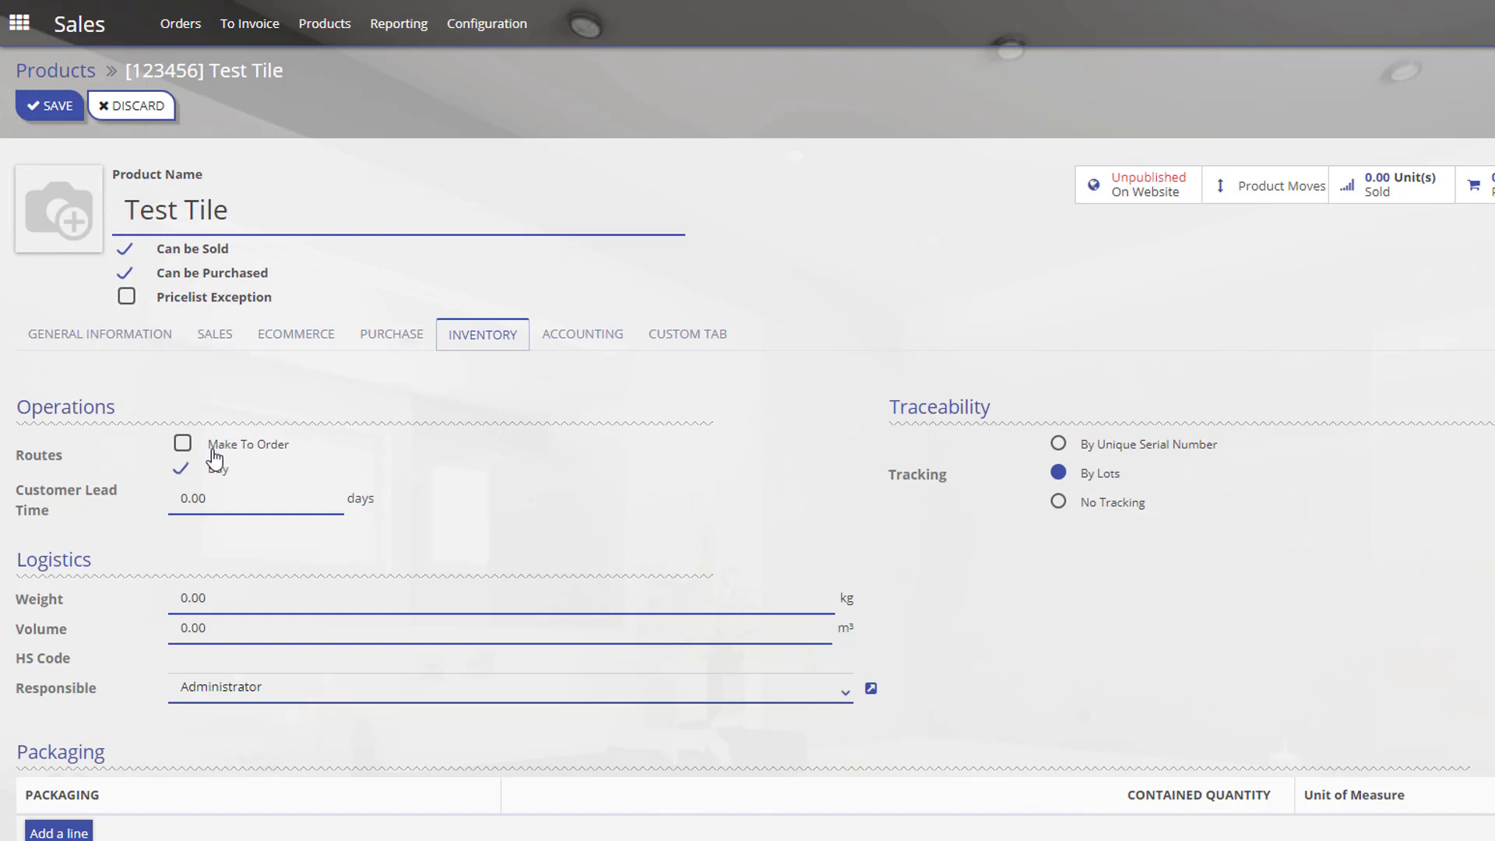
{"action": "left_click_drag", "start_coordinate": [281, 211], "coordinate": [124, 210]}
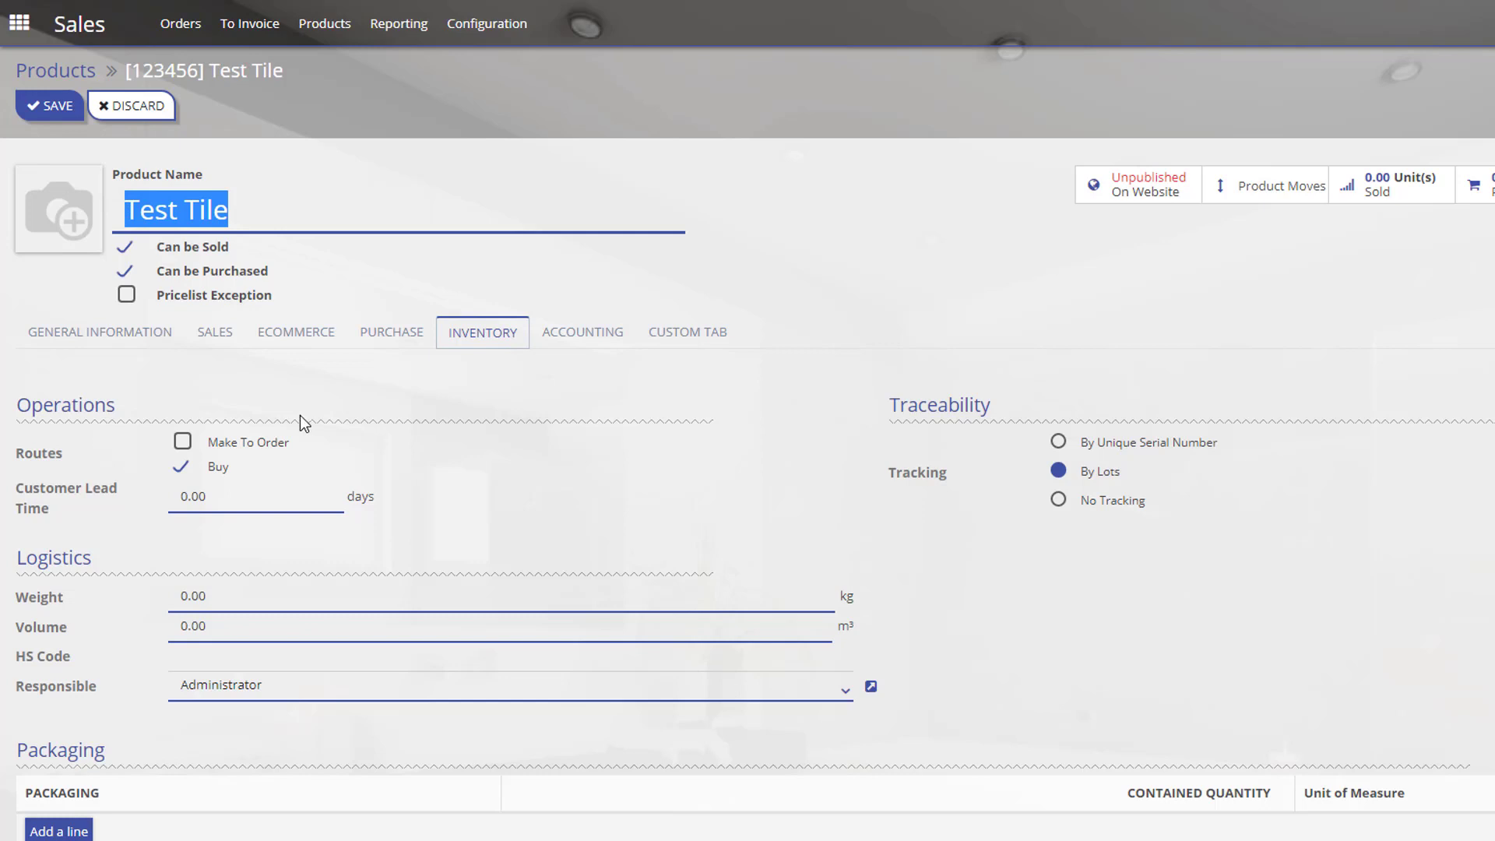
{"action": "left_click", "coordinate": [187, 448]}
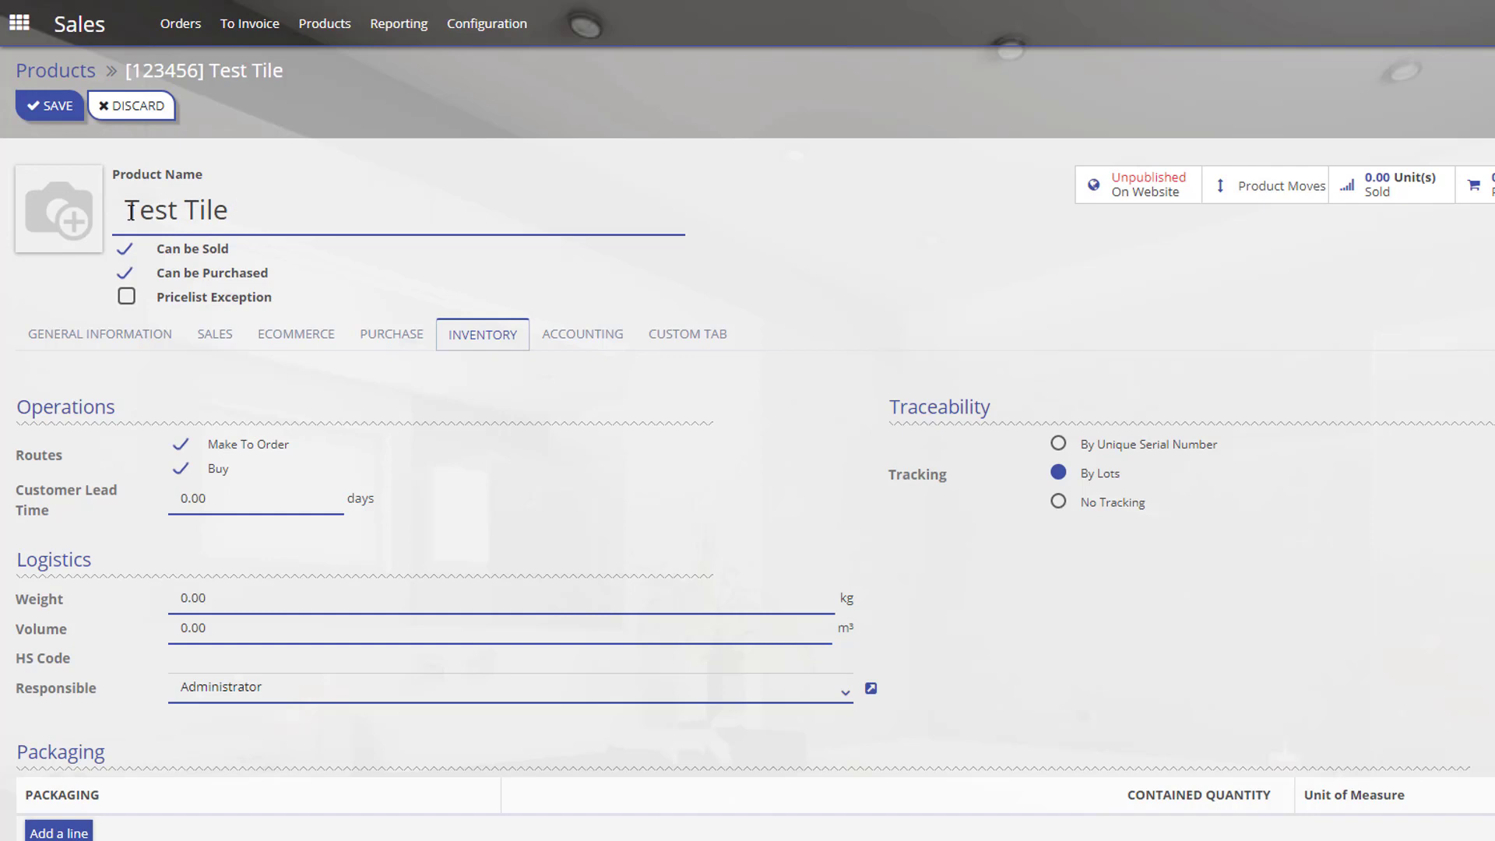
{"action": "left_click_drag", "start_coordinate": [126, 211], "coordinate": [229, 210]}
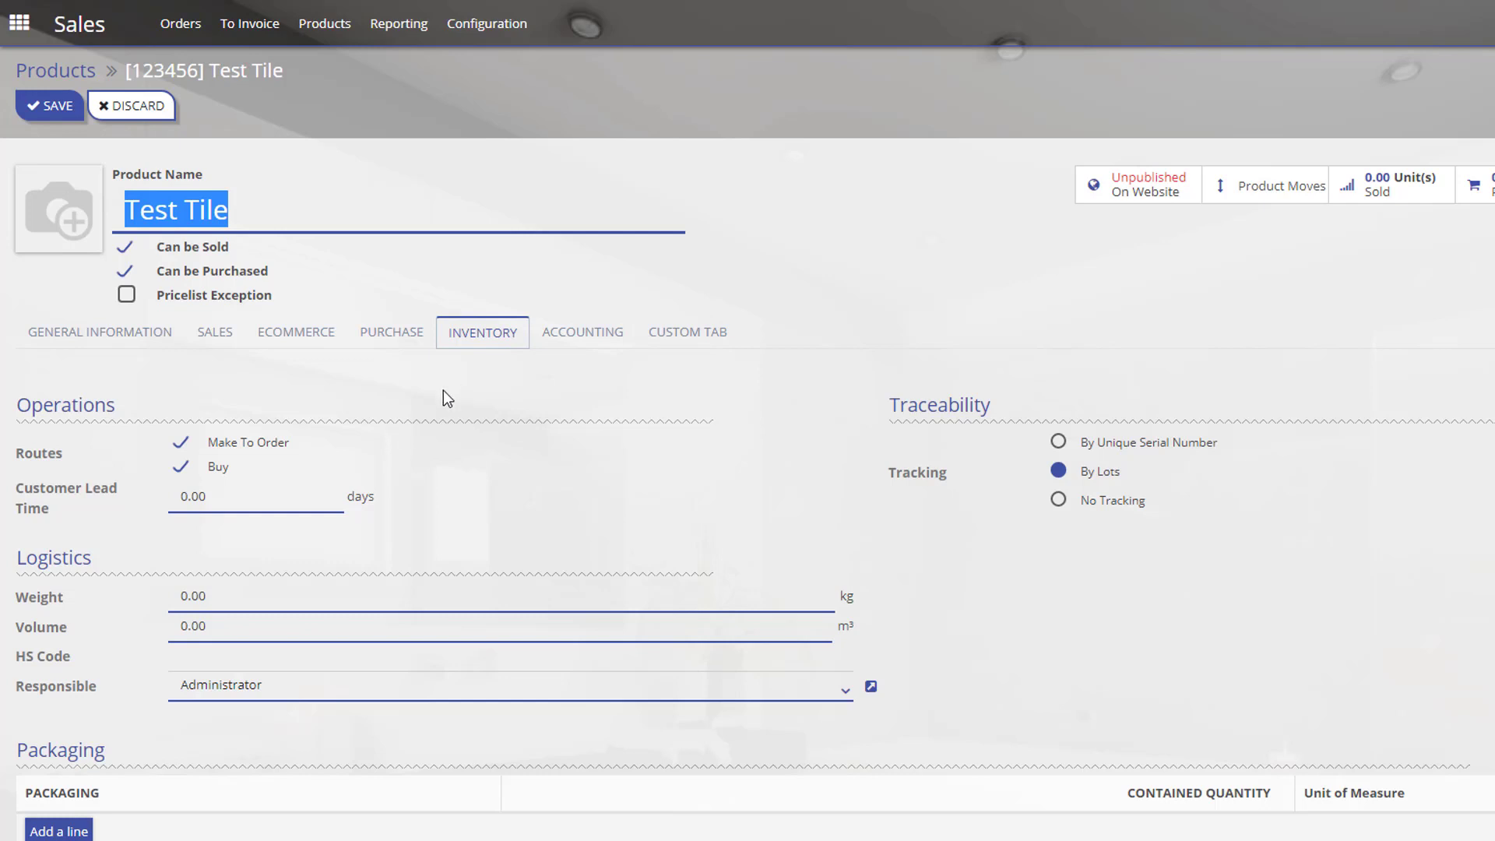
{"action": "left_click", "coordinate": [165, 208]}
{"action": "left_click_drag", "start_coordinate": [130, 209], "coordinate": [236, 208]}
{"action": "left_click", "coordinate": [184, 444]}
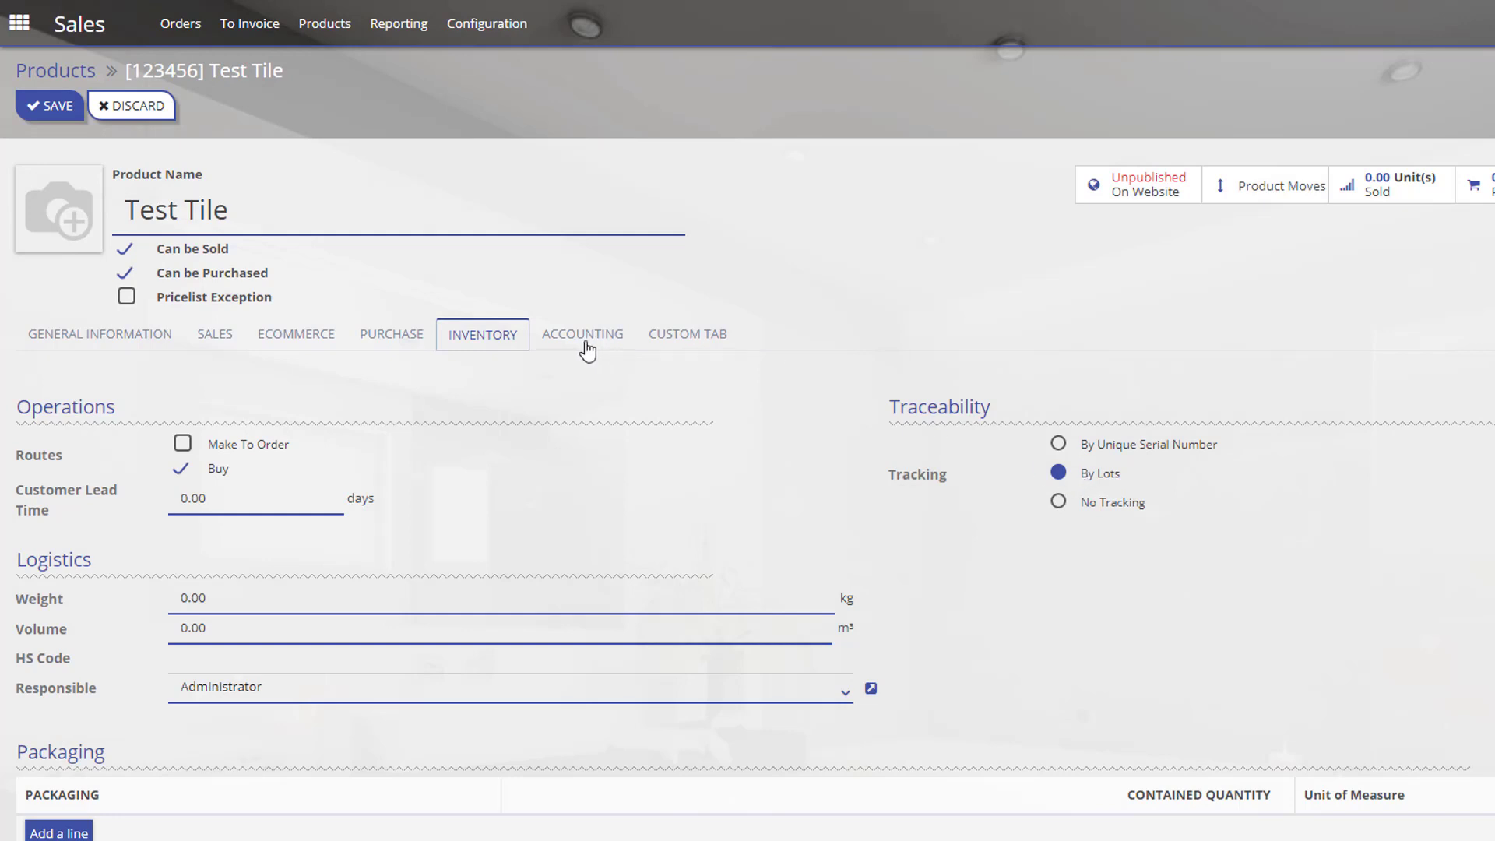
Show Test Tile's accounting settings, where Income, Expense and Price Difference accounts are empty.
{"action": "left_click", "coordinate": [589, 343]}
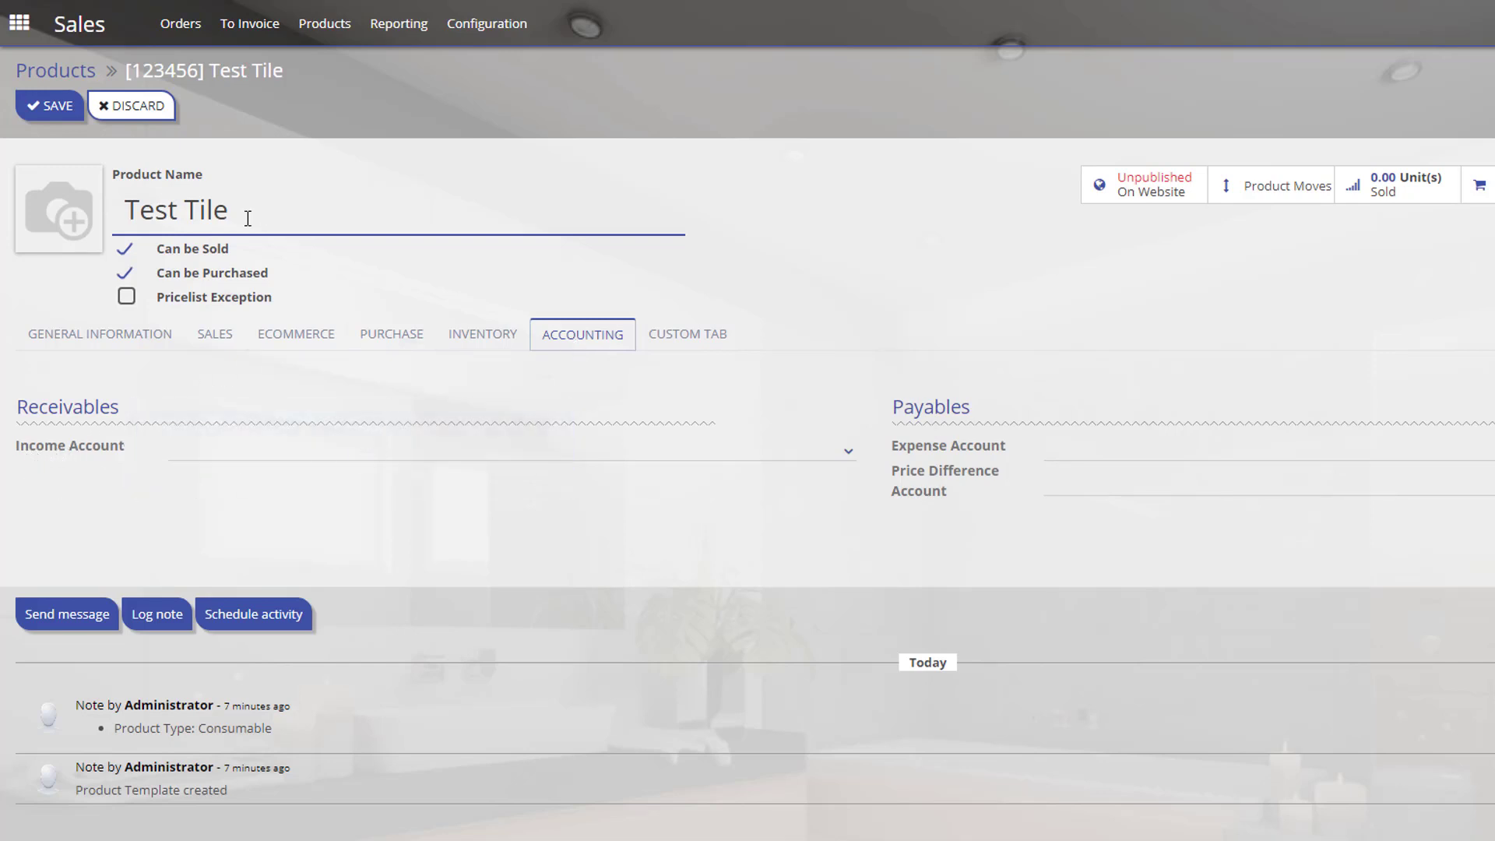
{"action": "left_click_drag", "start_coordinate": [244, 210], "coordinate": [126, 209]}
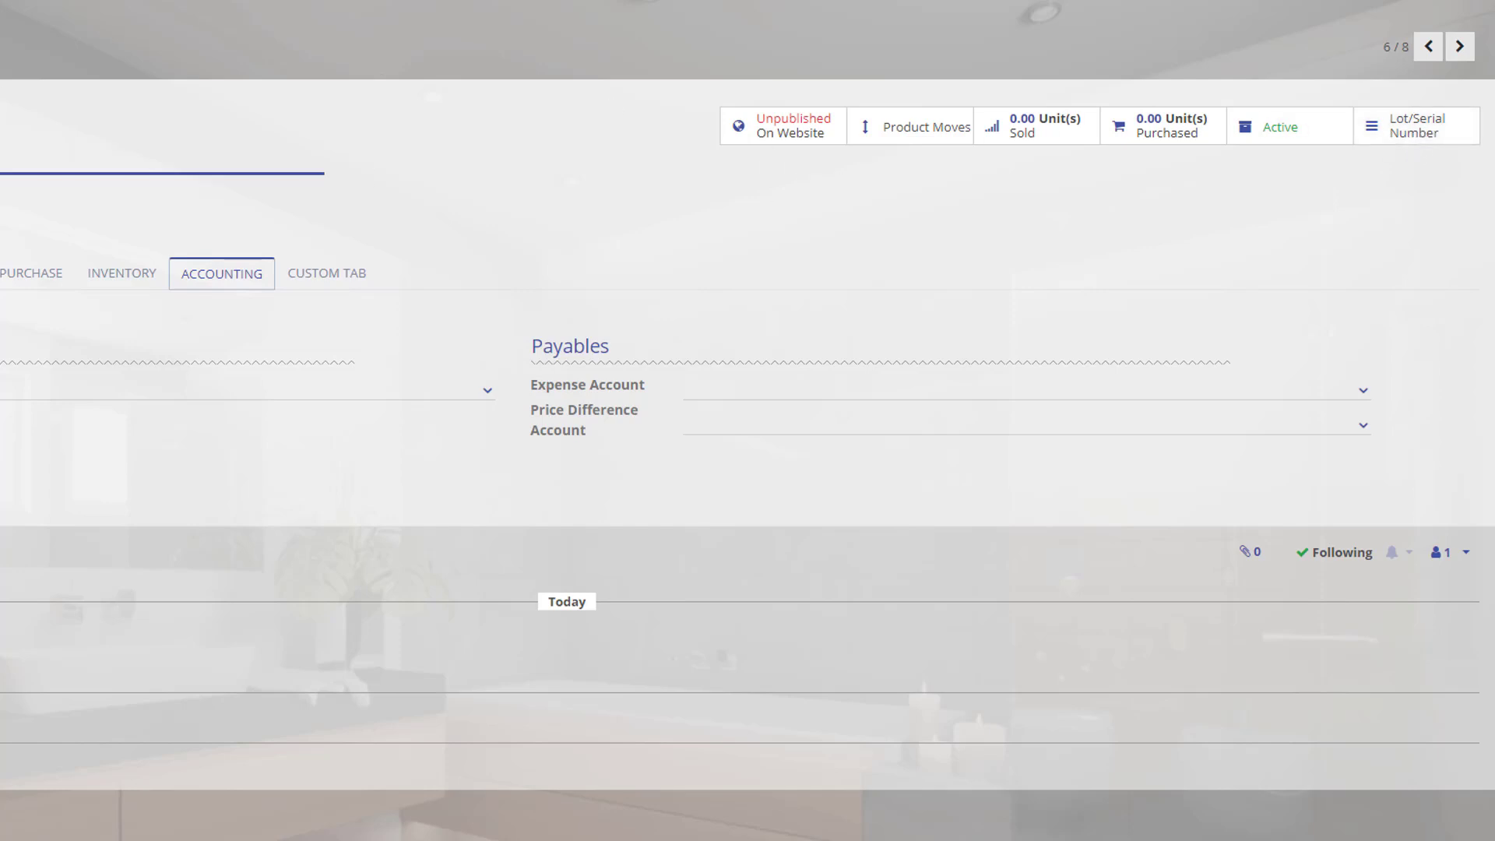
Open the Custom Tab list and cancel an attempted new custom tab entry.
{"action": "left_click", "coordinate": [326, 277]}
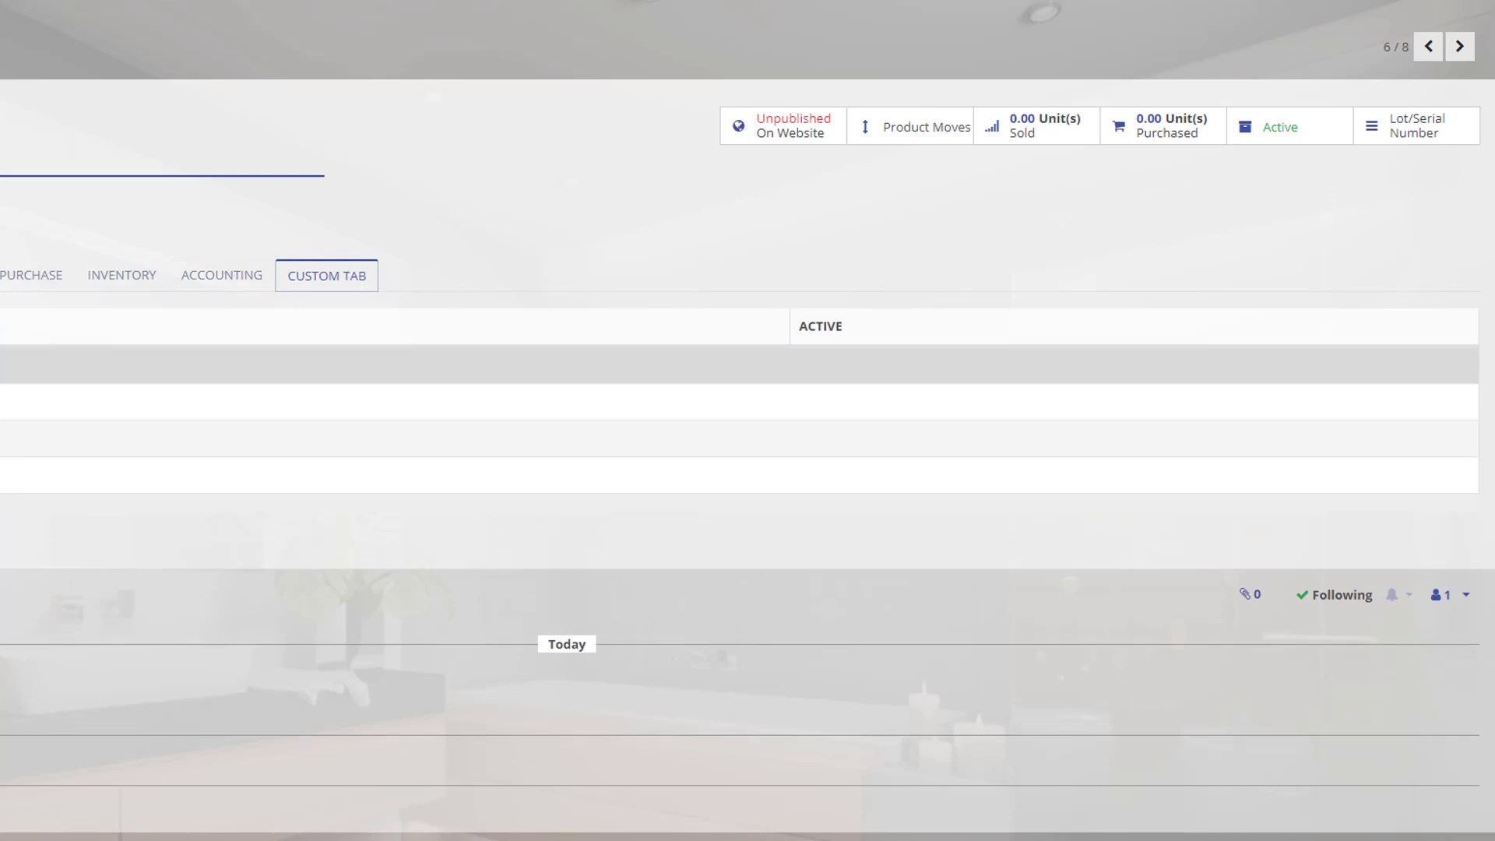
{"action": "left_click", "coordinate": [2, 364]}
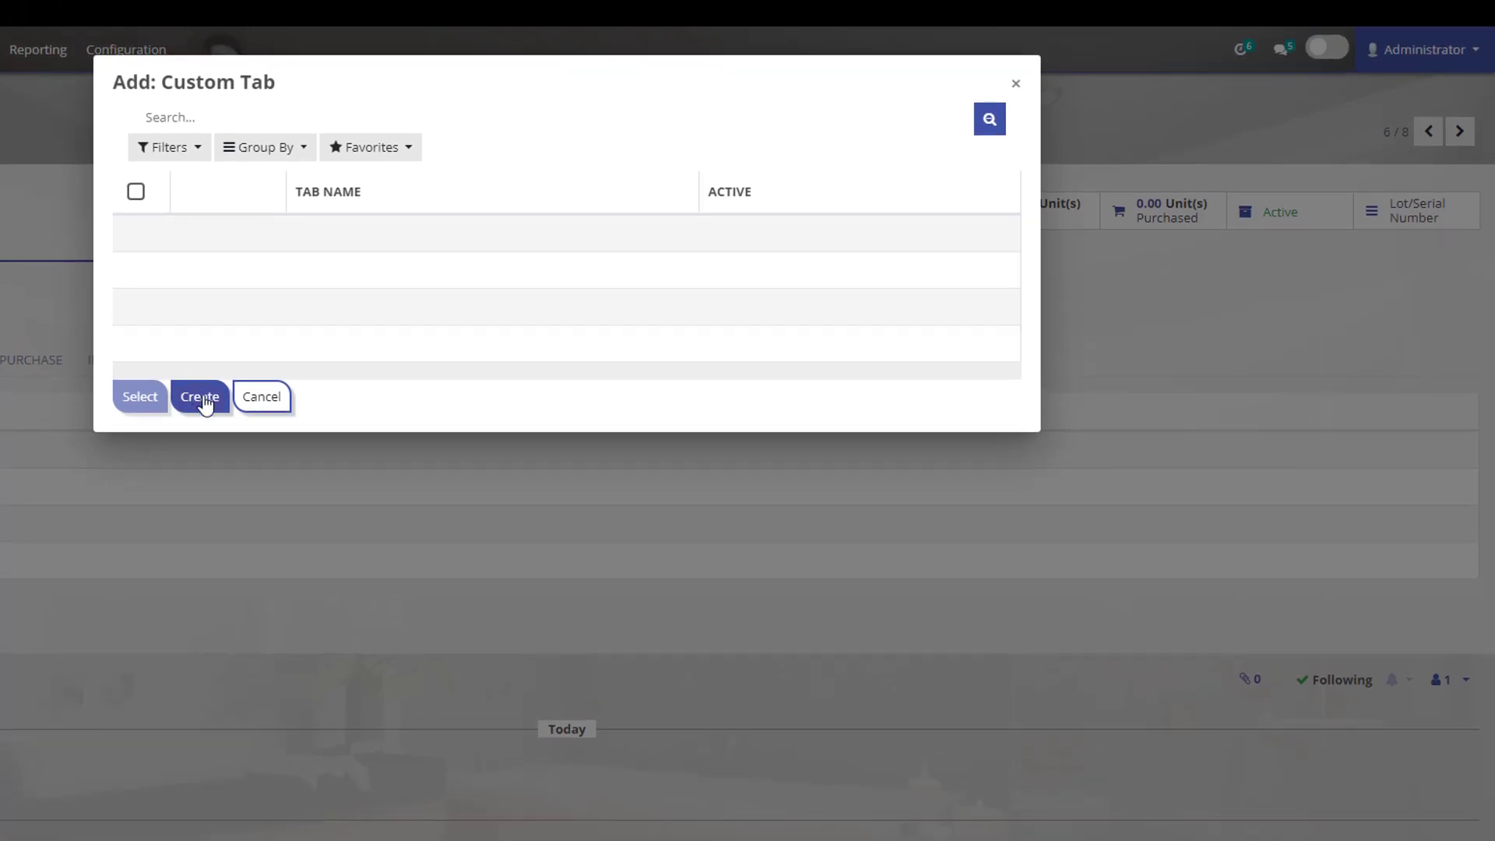
{"action": "left_click", "coordinate": [261, 396]}
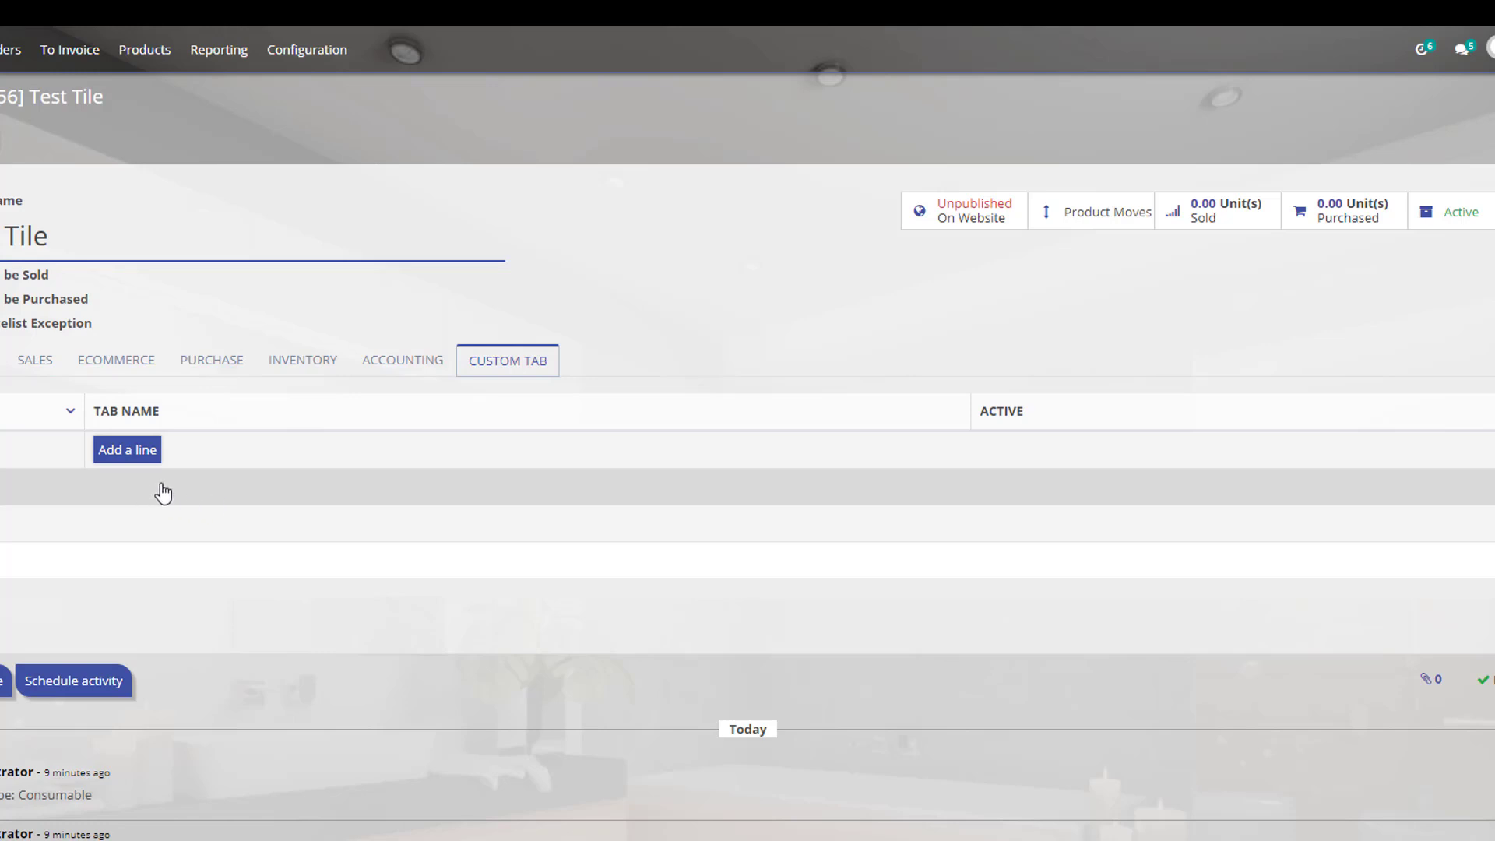
Cycle through the Accounting, Inventory and Purchase tabs, ending on the empty Custom Tab list.
{"action": "left_click", "coordinate": [420, 365]}
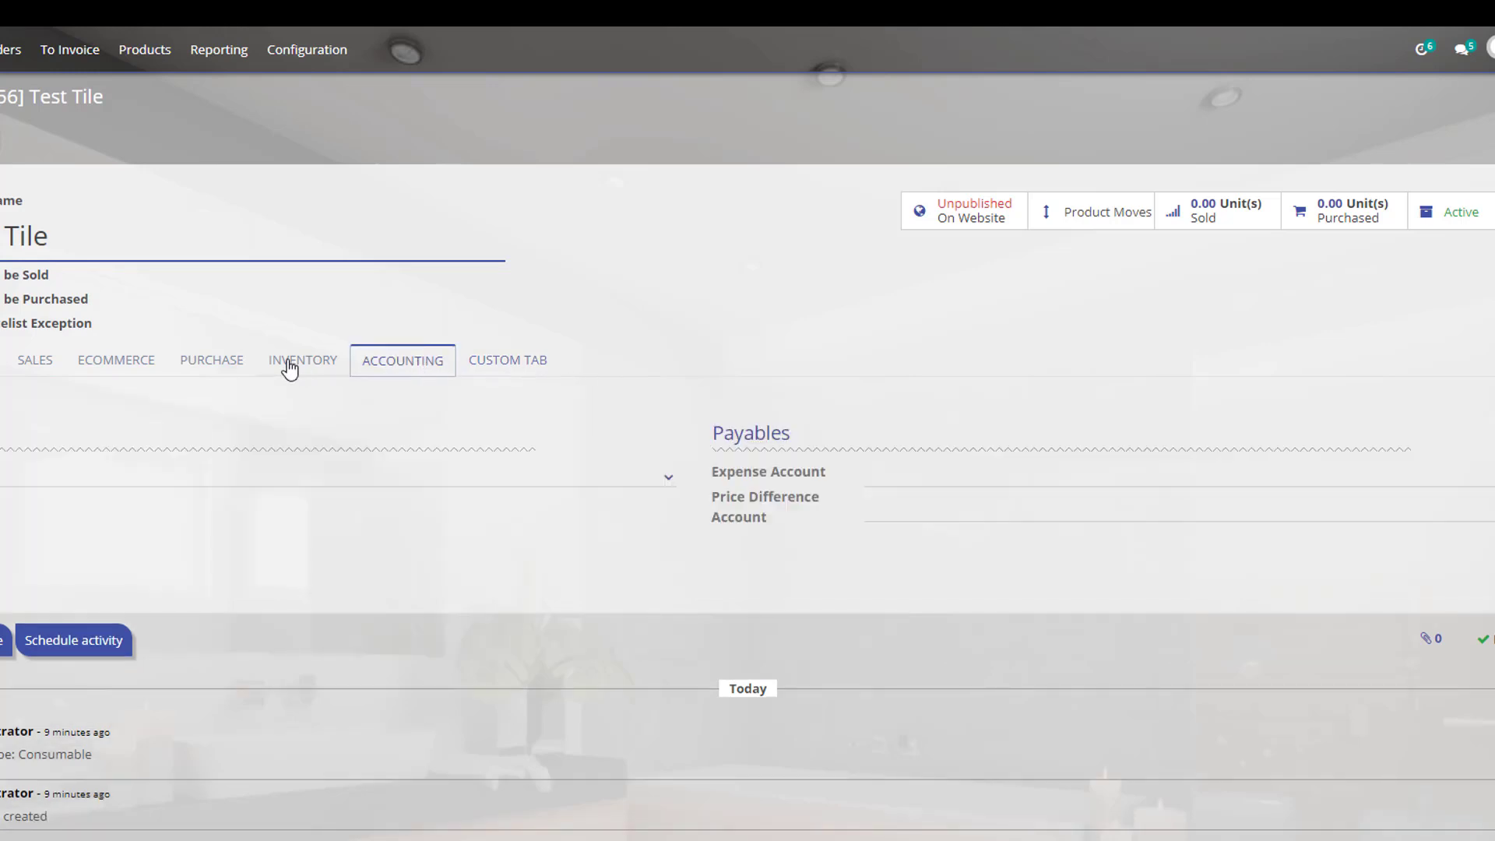
{"action": "left_click", "coordinate": [292, 365]}
{"action": "left_click", "coordinate": [217, 371]}
{"action": "left_click", "coordinate": [293, 369]}
{"action": "left_click", "coordinate": [407, 369]}
{"action": "left_click", "coordinate": [492, 367]}
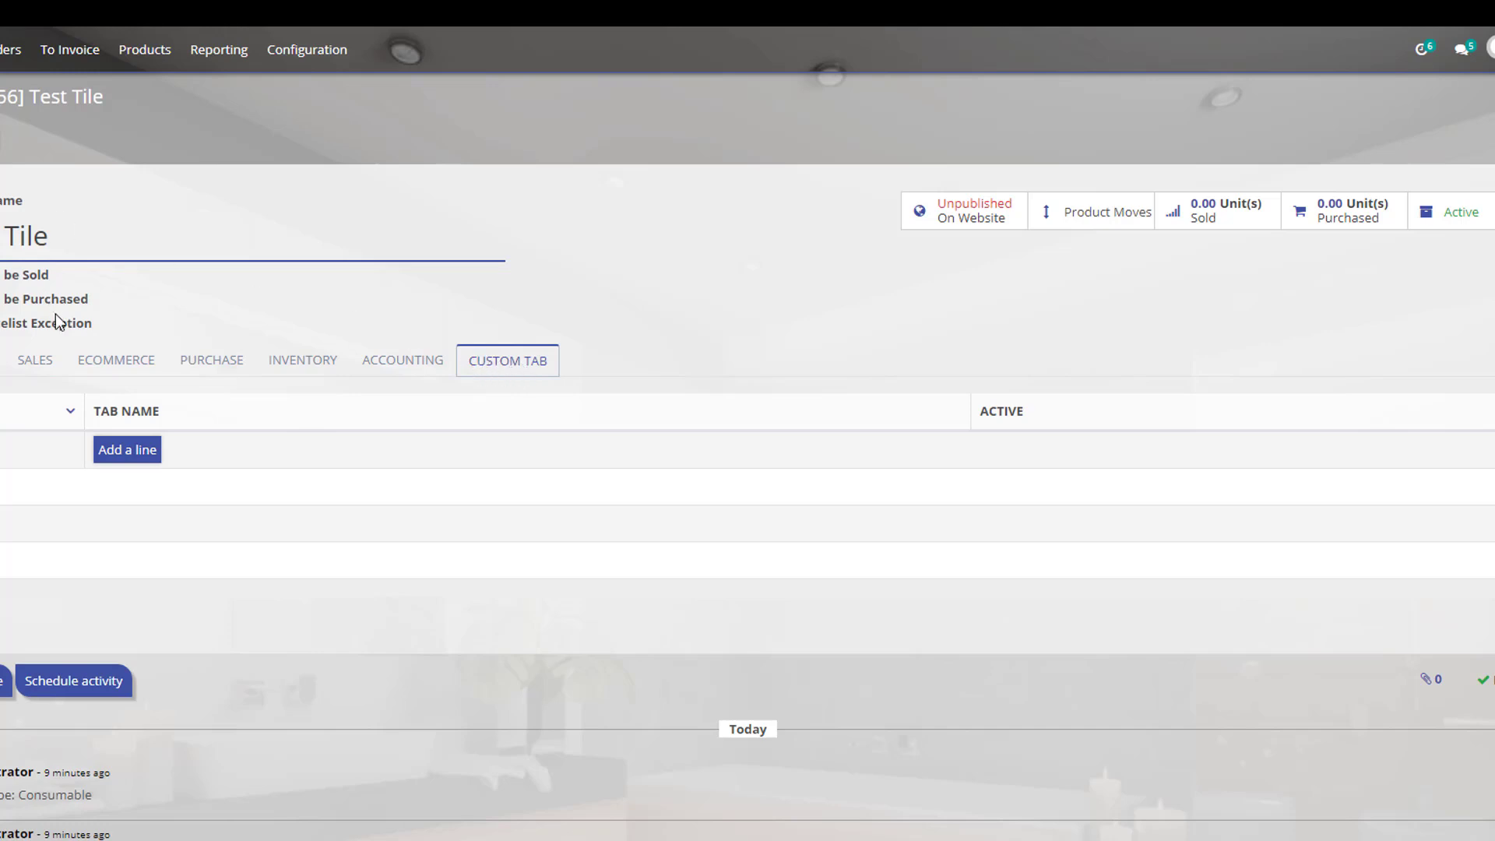
Return to General Information and check the 46.80 sales price.
{"action": "left_click", "coordinate": [134, 364]}
{"action": "left_click", "coordinate": [14, 363]}
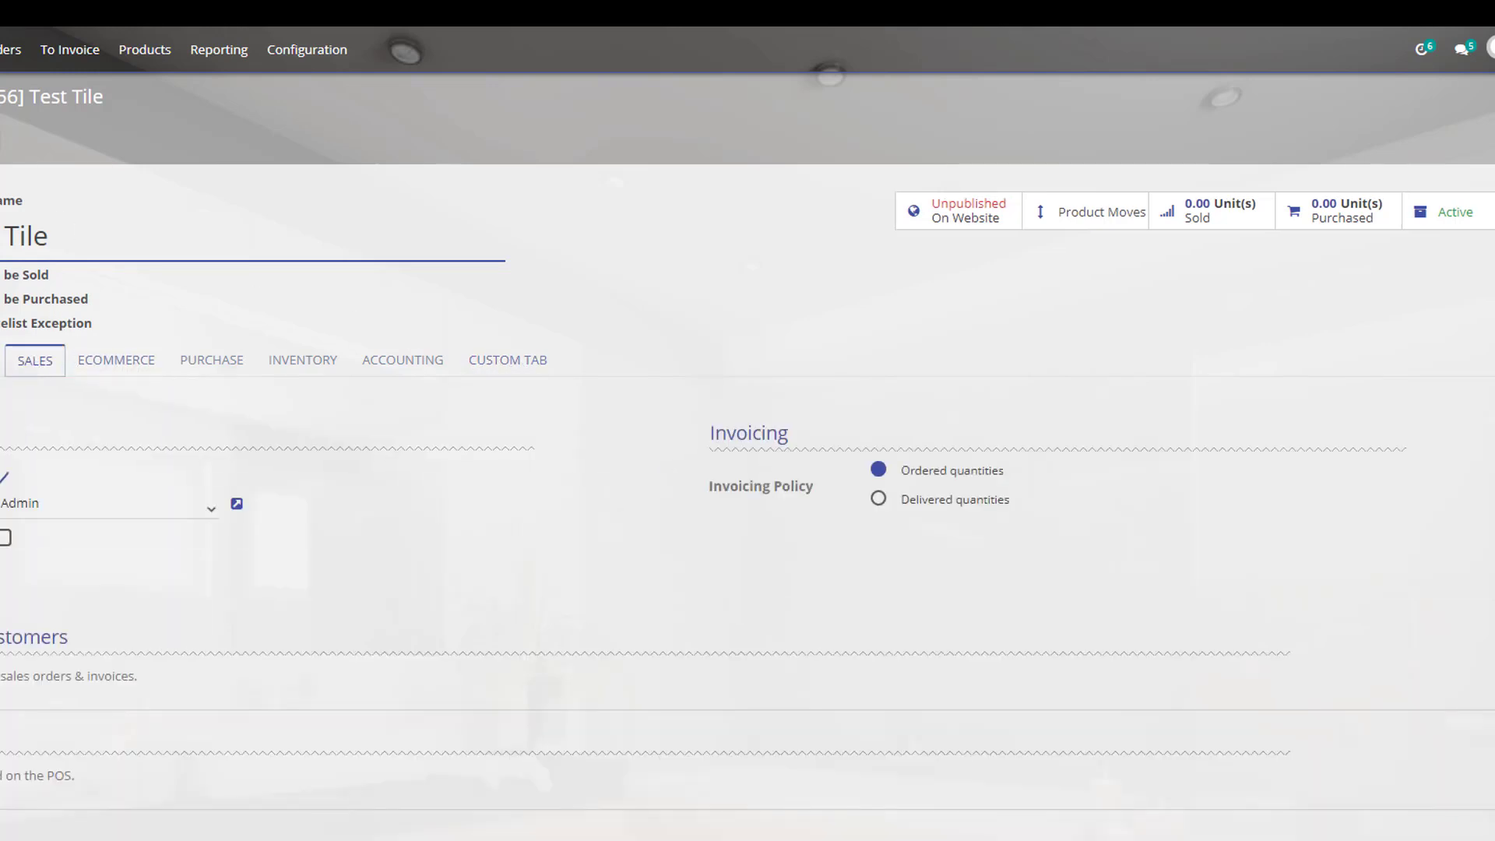
{"action": "left_click", "coordinate": [1, 361]}
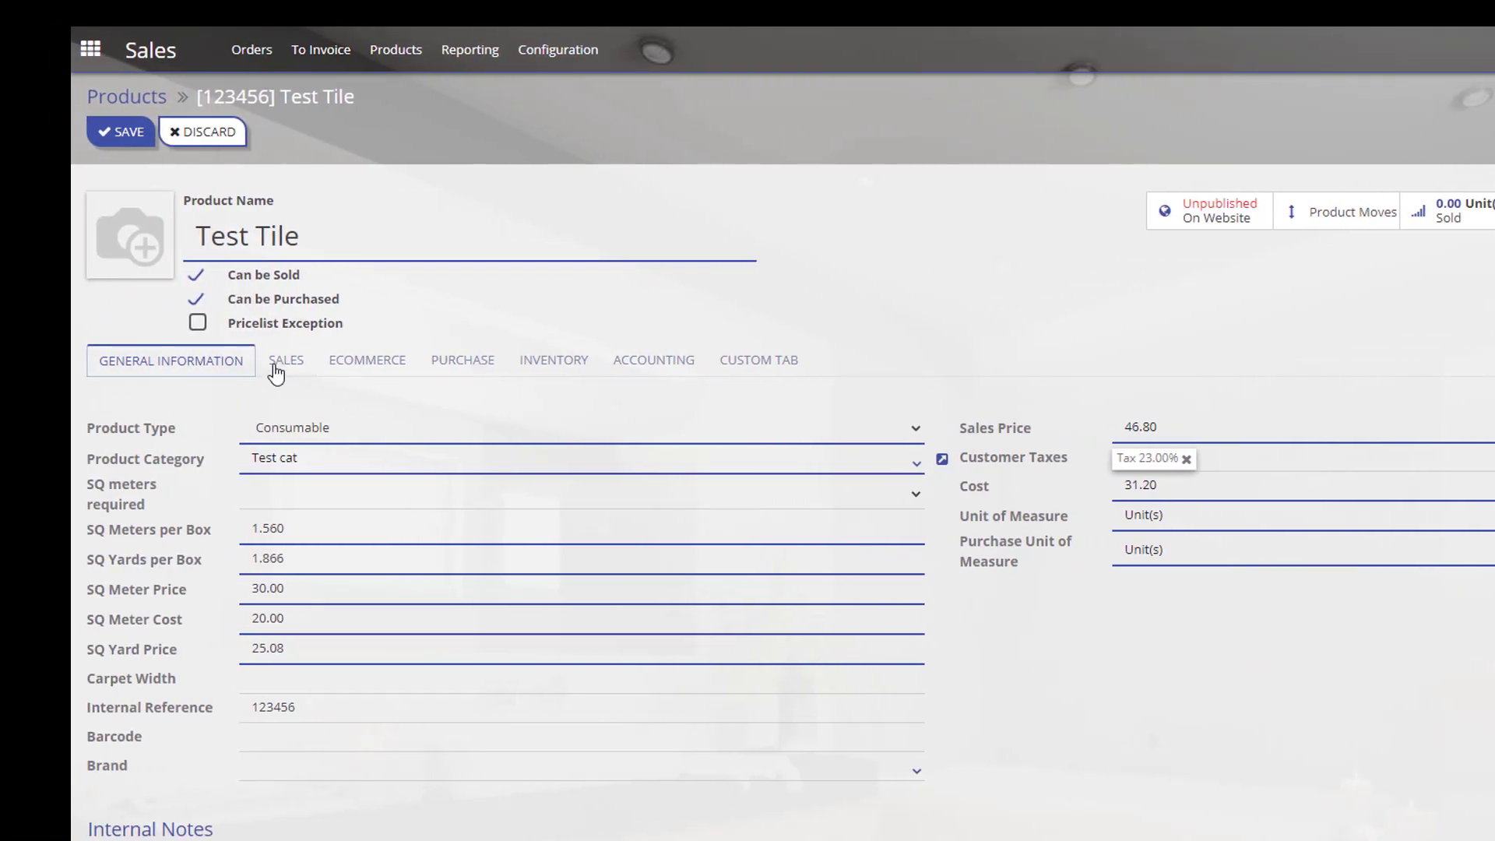
{"action": "left_click", "coordinate": [278, 369]}
{"action": "left_click", "coordinate": [192, 368]}
{"action": "left_click_drag", "start_coordinate": [1135, 424], "coordinate": [1125, 426]}
{"action": "left_click", "coordinate": [1056, 639]}
Review the Customer Taxes options, leaving Tax 23.00% unchanged.
{"action": "left_click", "coordinate": [1355, 458]}
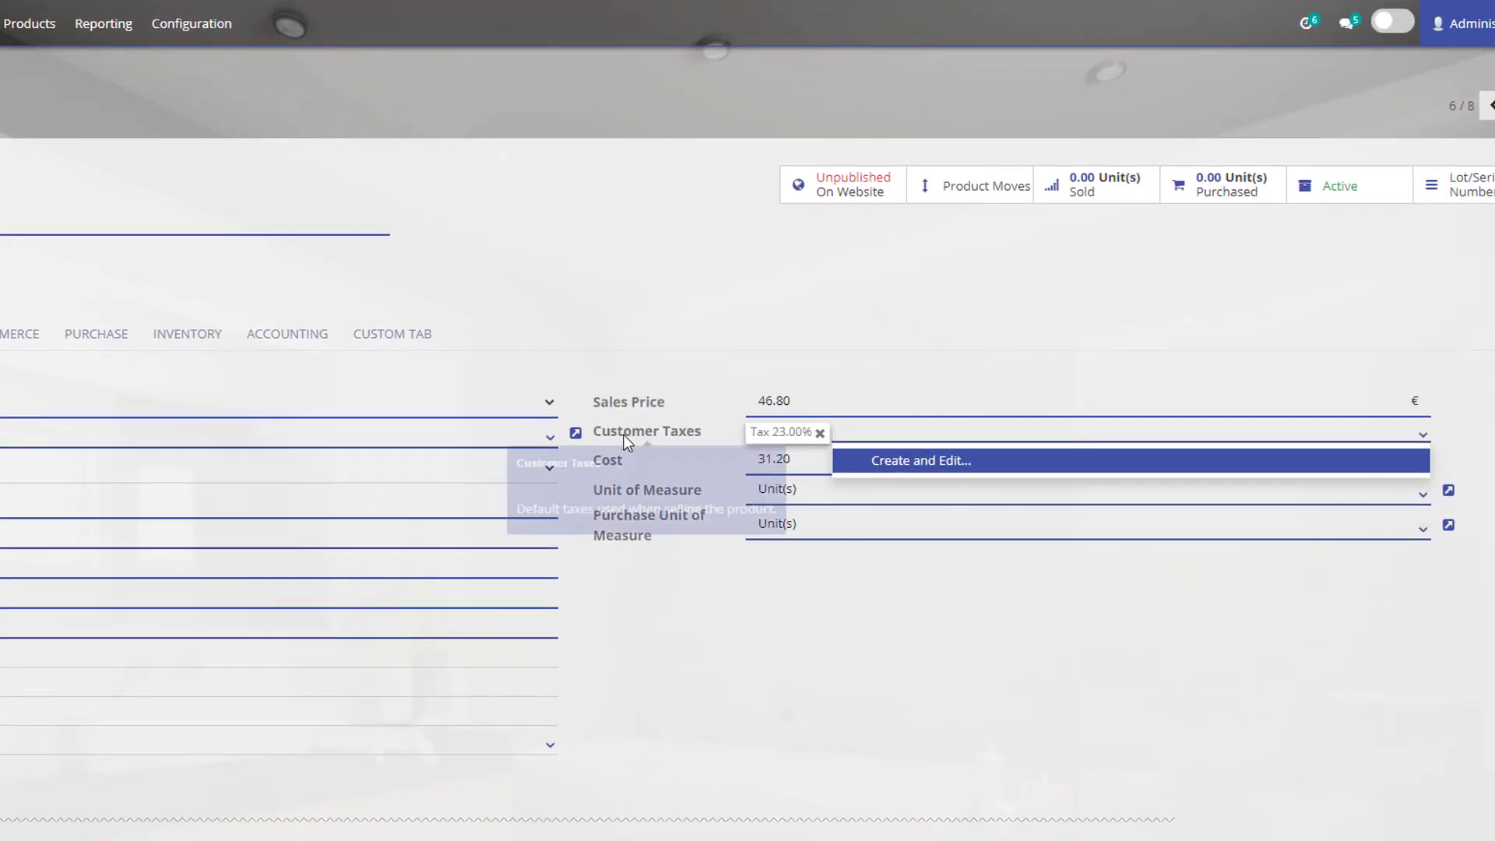
{"action": "left_click", "coordinate": [941, 373]}
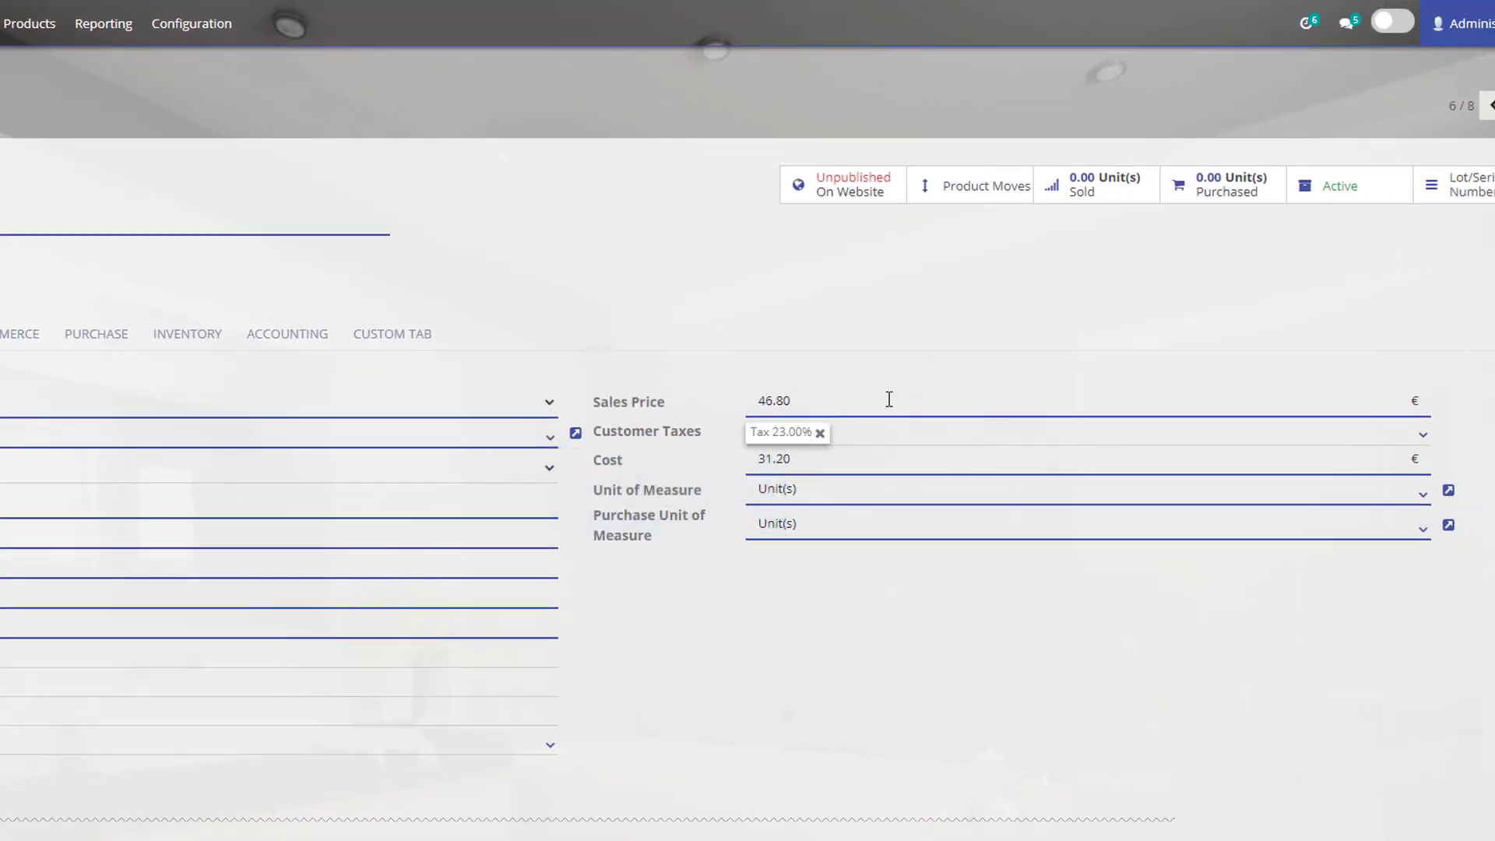
{"action": "left_click", "coordinate": [997, 440]}
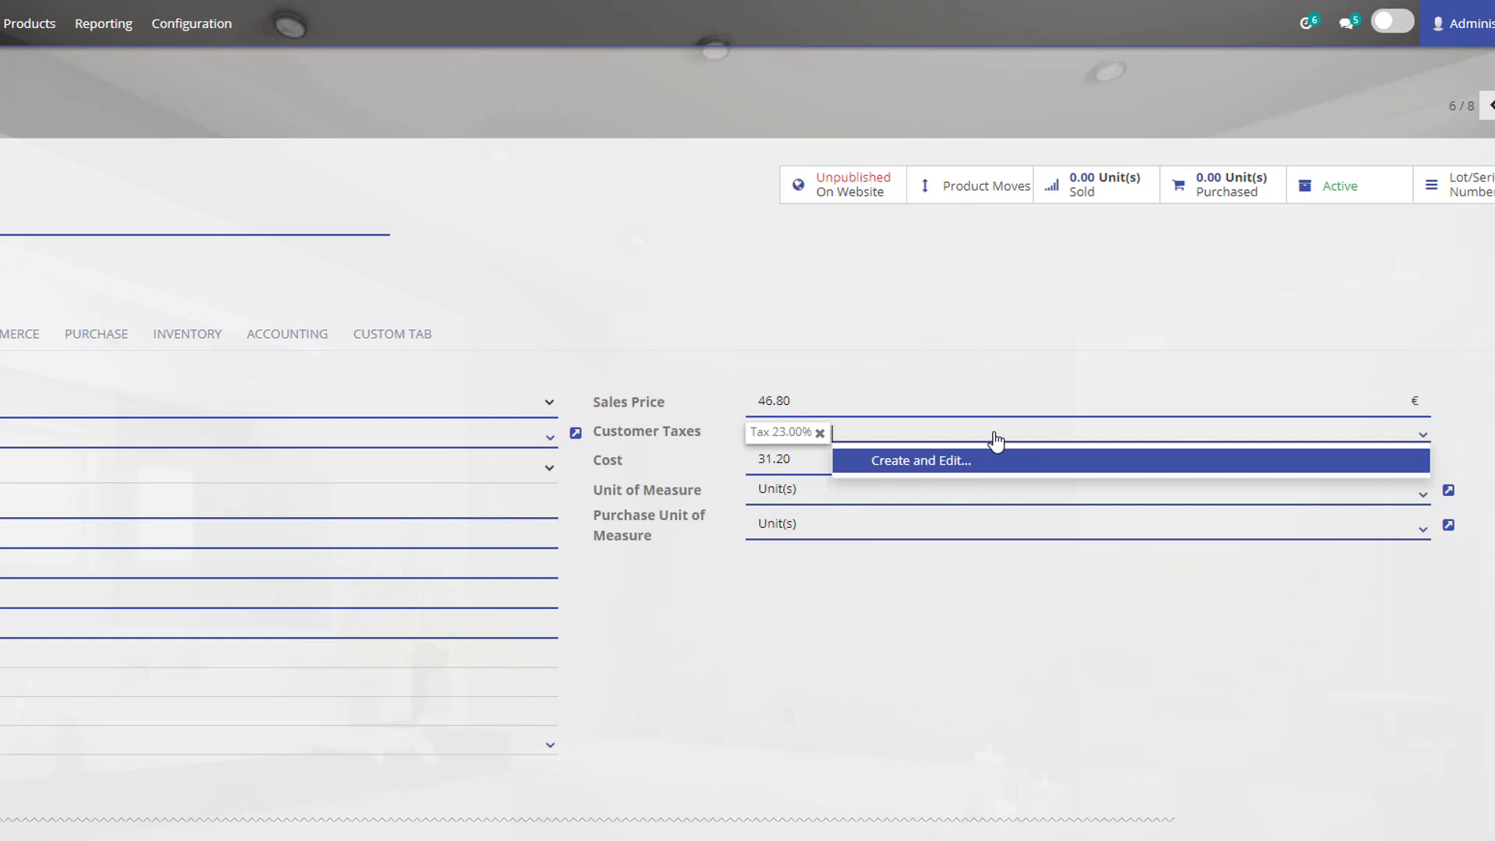
{"action": "left_click", "coordinate": [818, 323]}
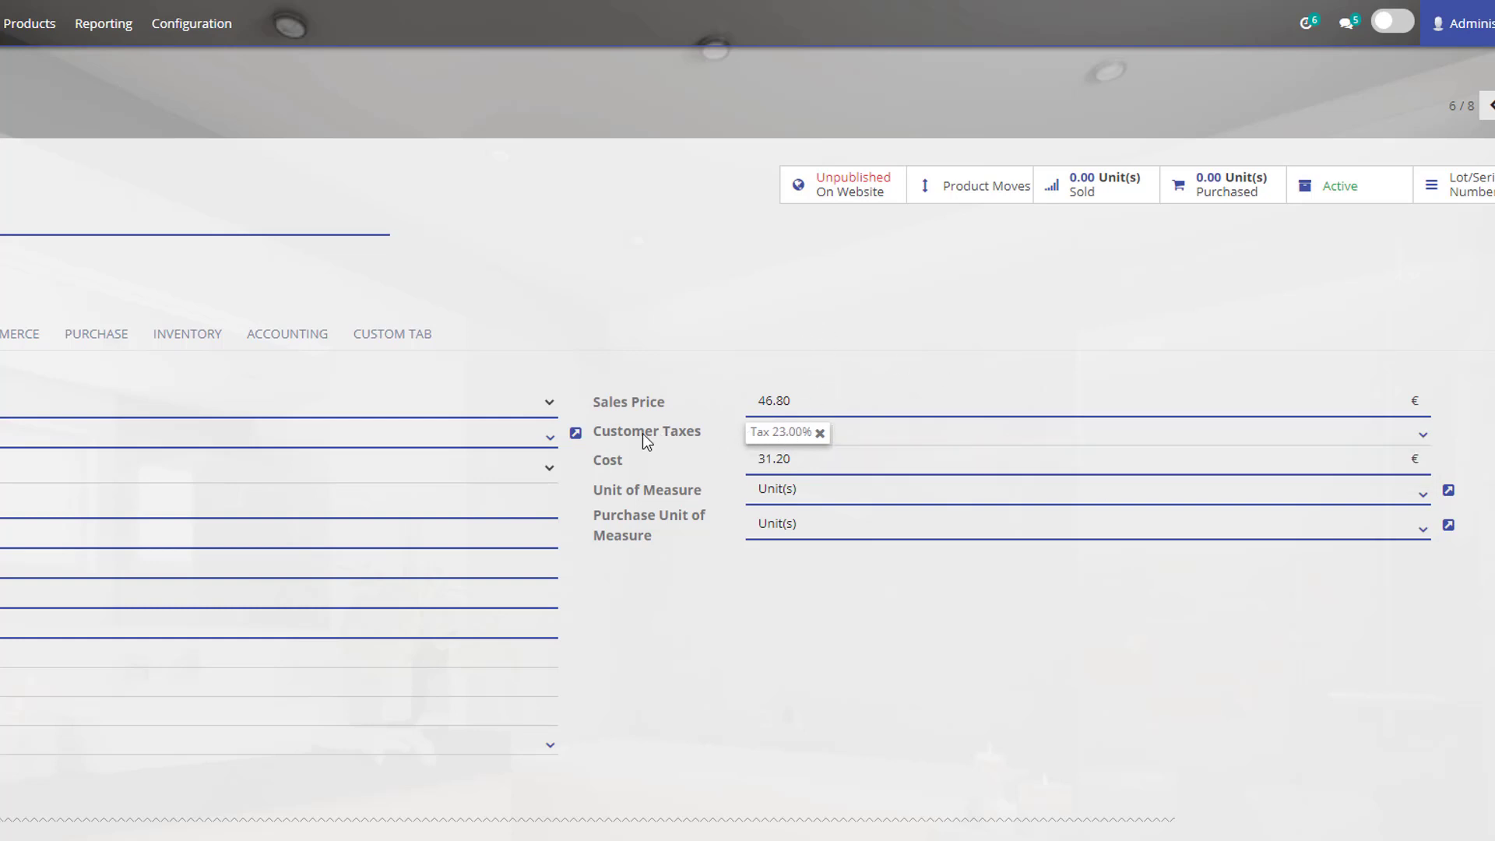
{"action": "left_click", "coordinate": [1424, 439]}
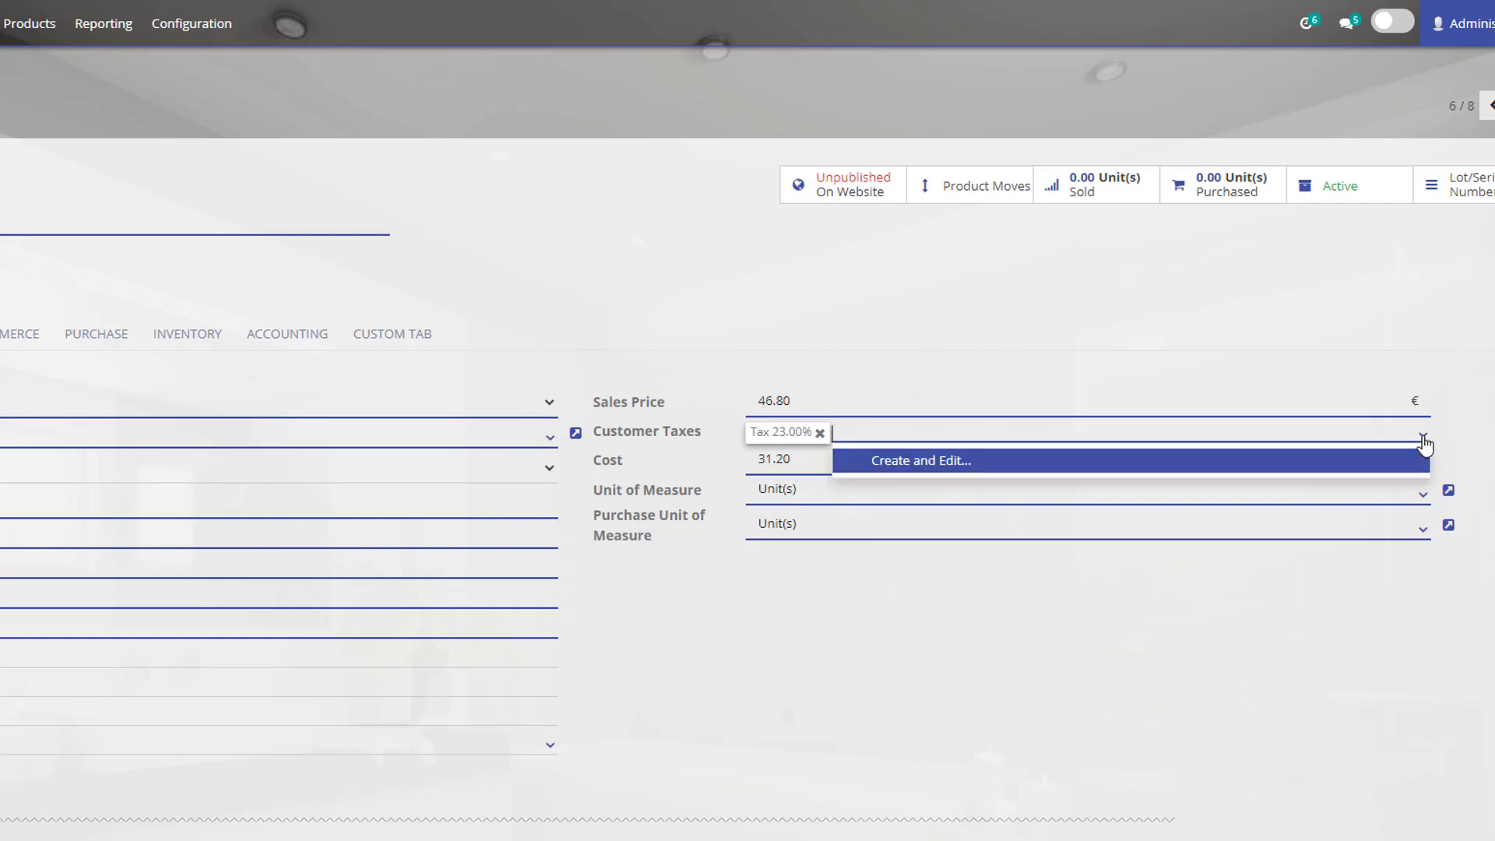
{"action": "left_click", "coordinate": [1424, 441]}
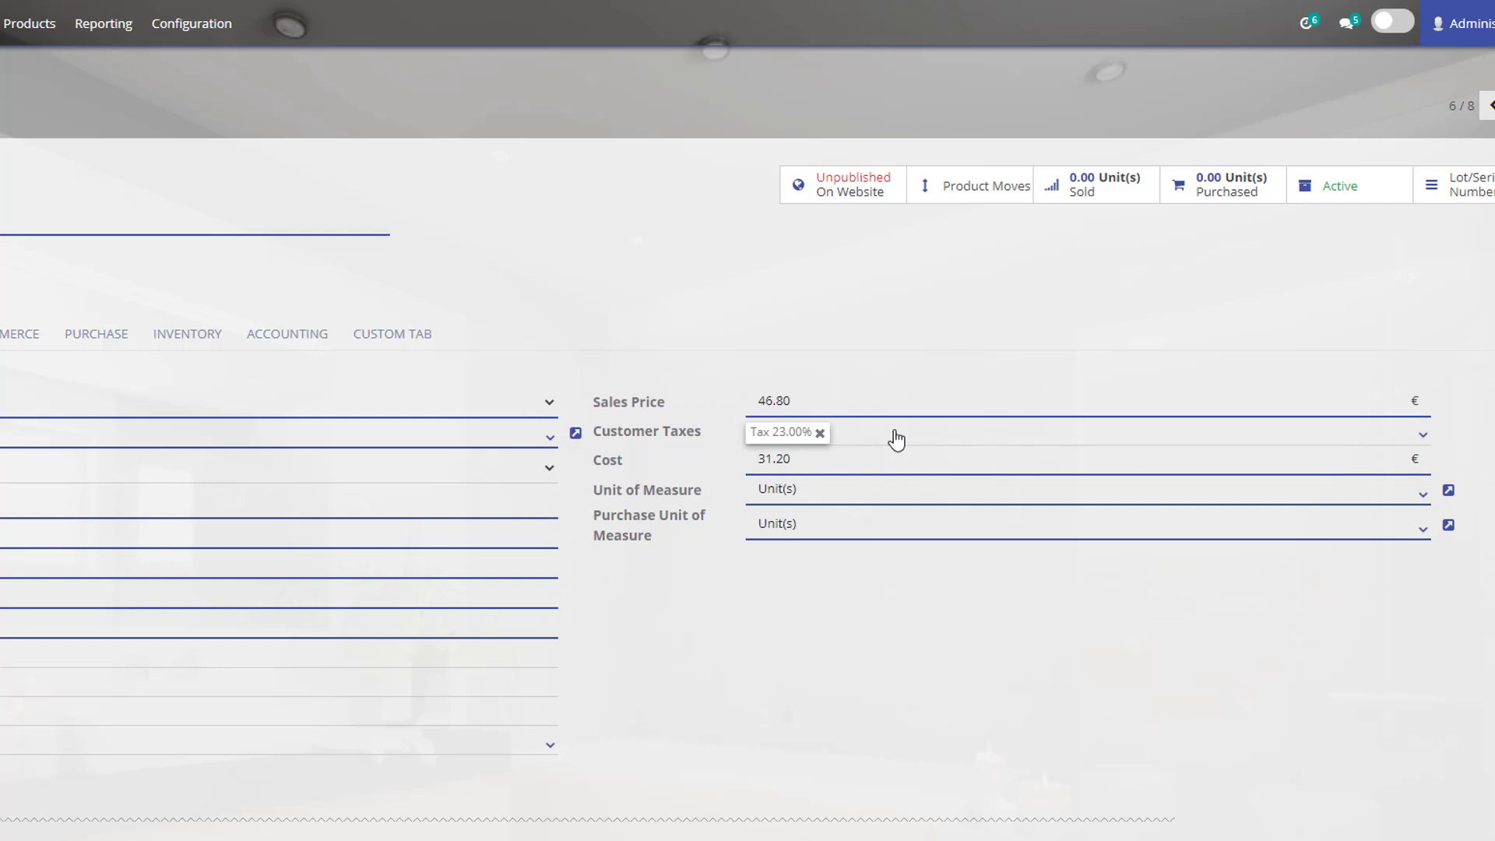
{"action": "left_click", "coordinate": [1423, 435]}
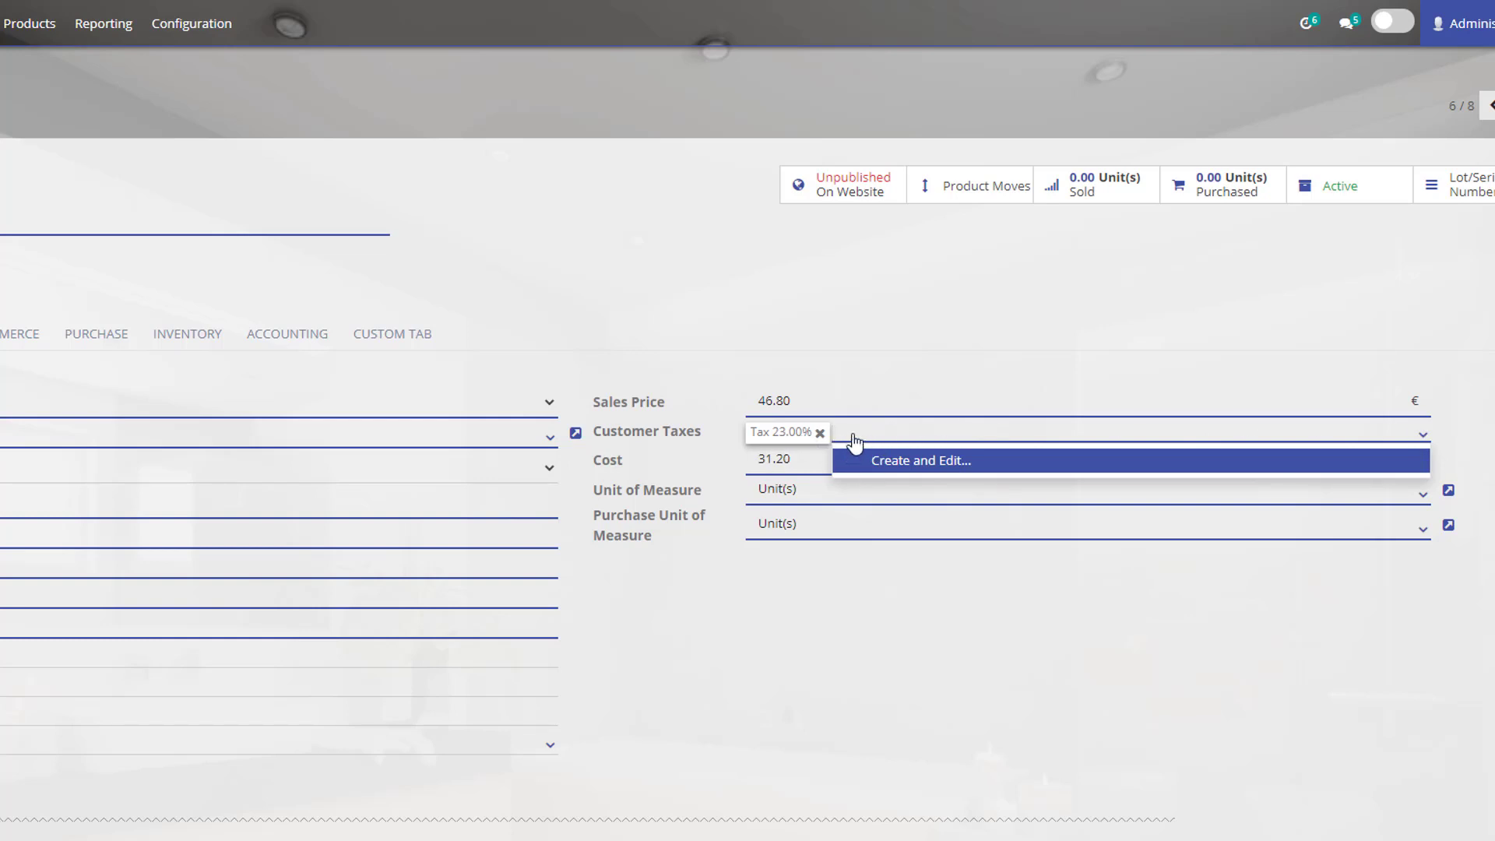
{"action": "left_click", "coordinate": [847, 673]}
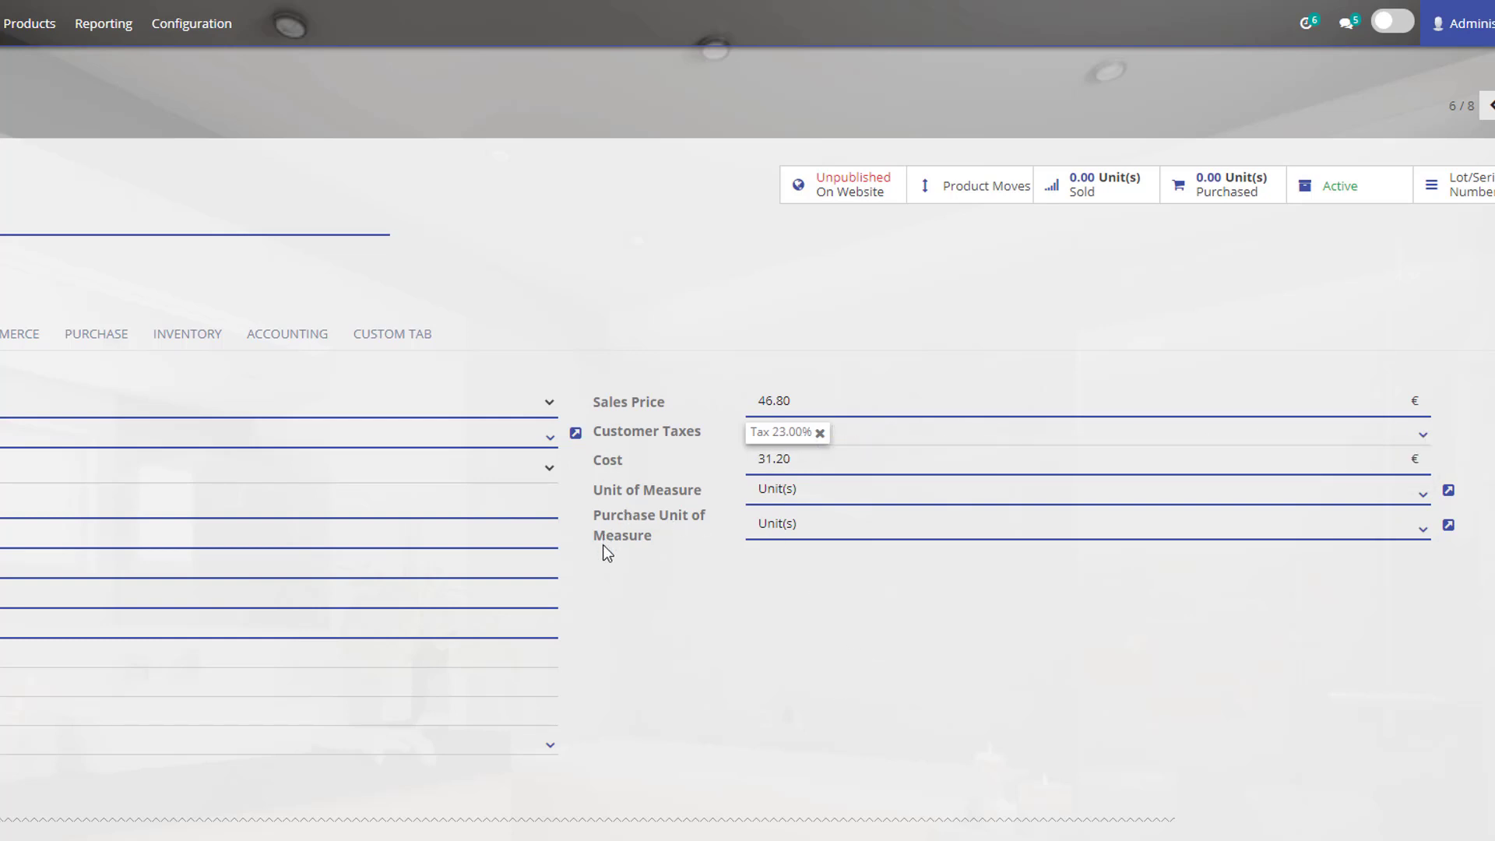